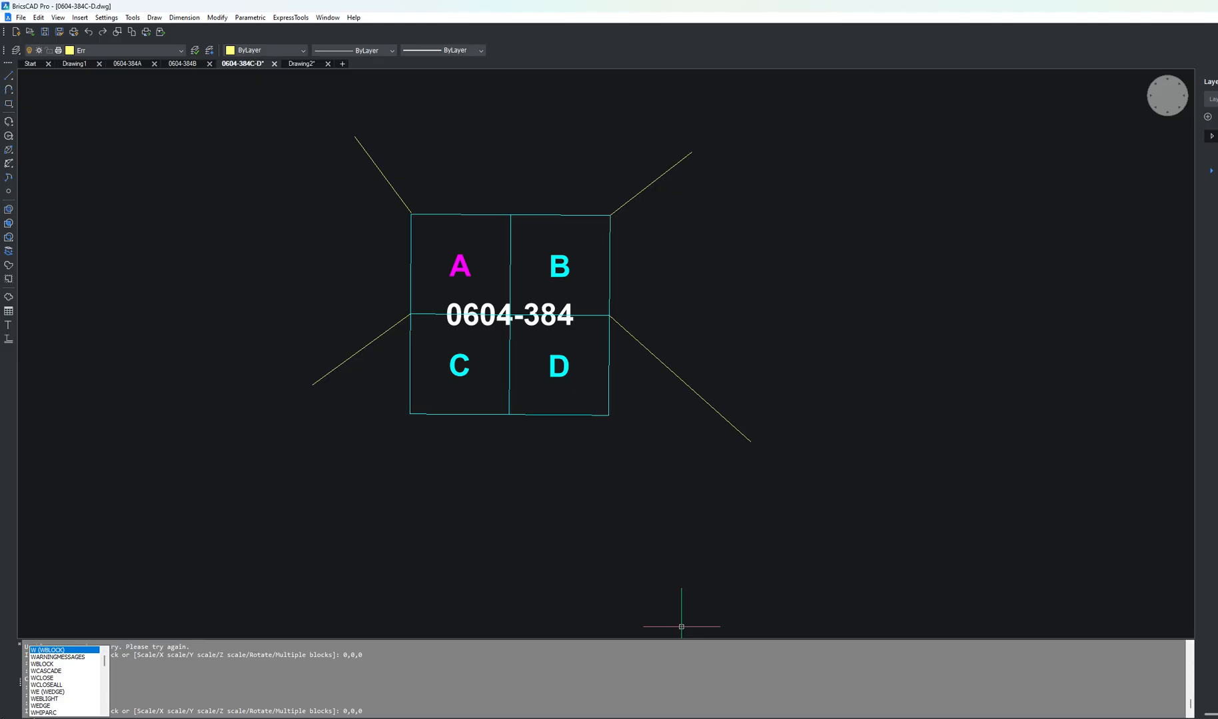
Step: Start Write Block to File and set the destination file to 0604-384B 1 in the 01.Wblock_ex_1107 folder
{"action": "key", "text": "Return"}
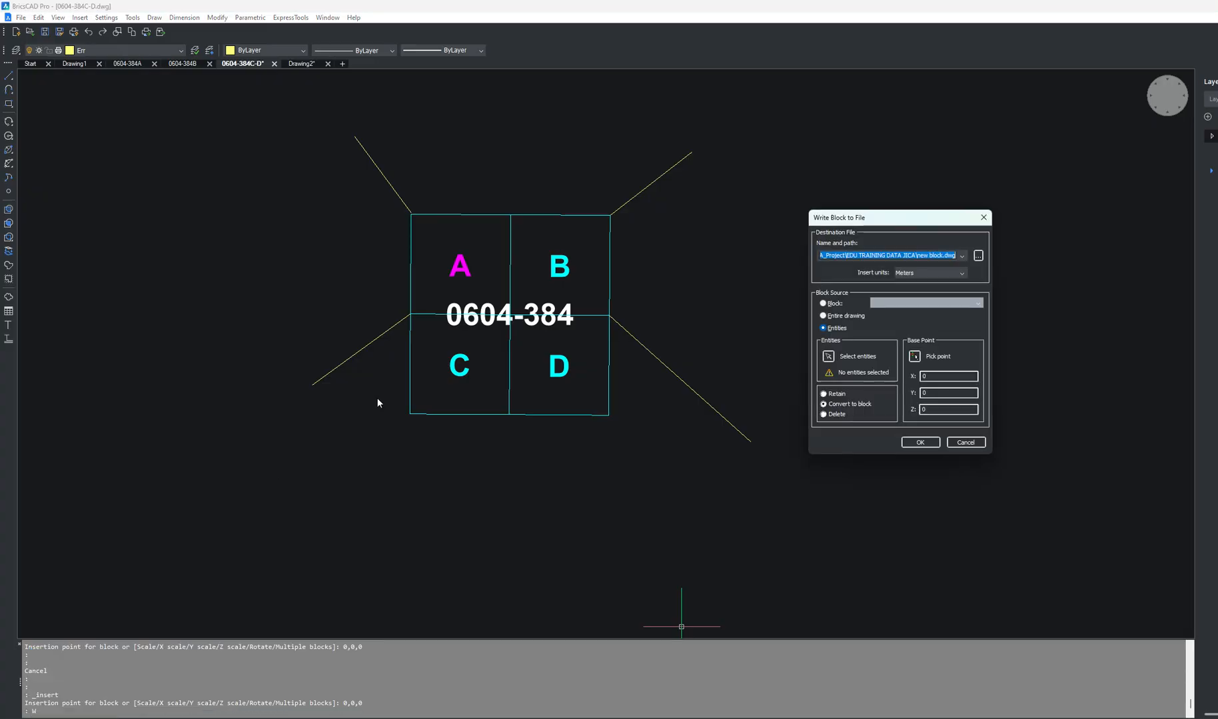
{"action": "left_click", "coordinate": [978, 255]}
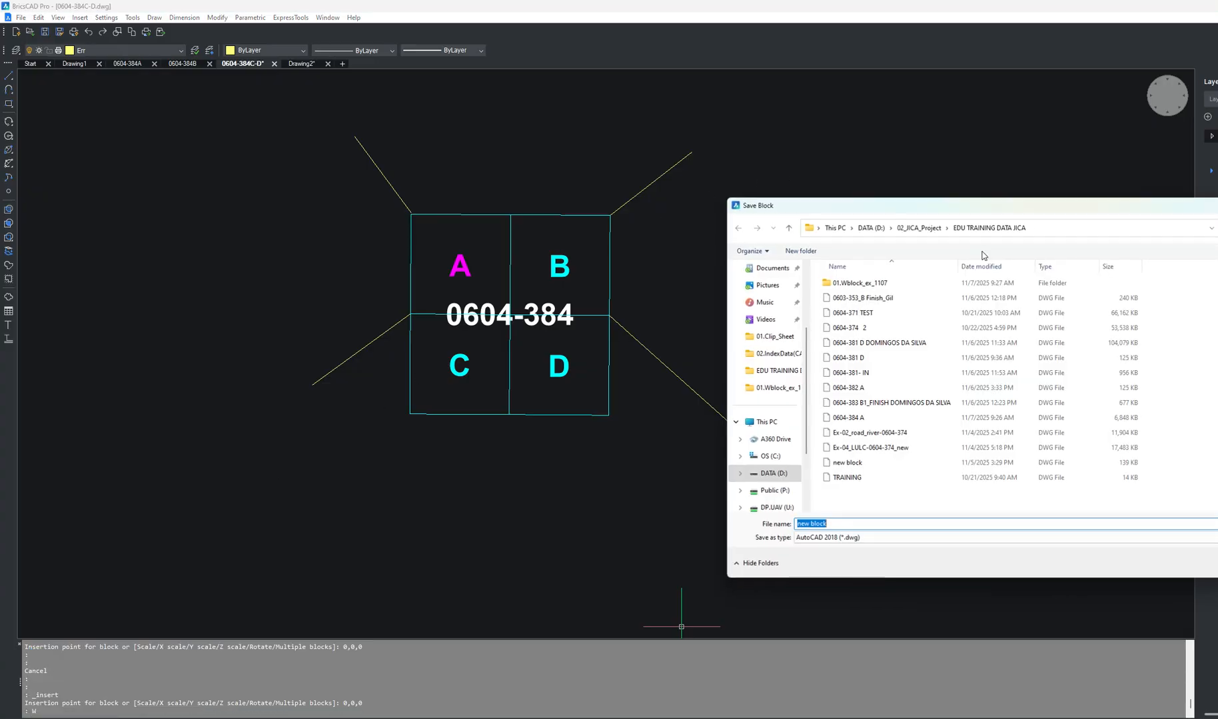
{"action": "double_click", "coordinate": [880, 283]}
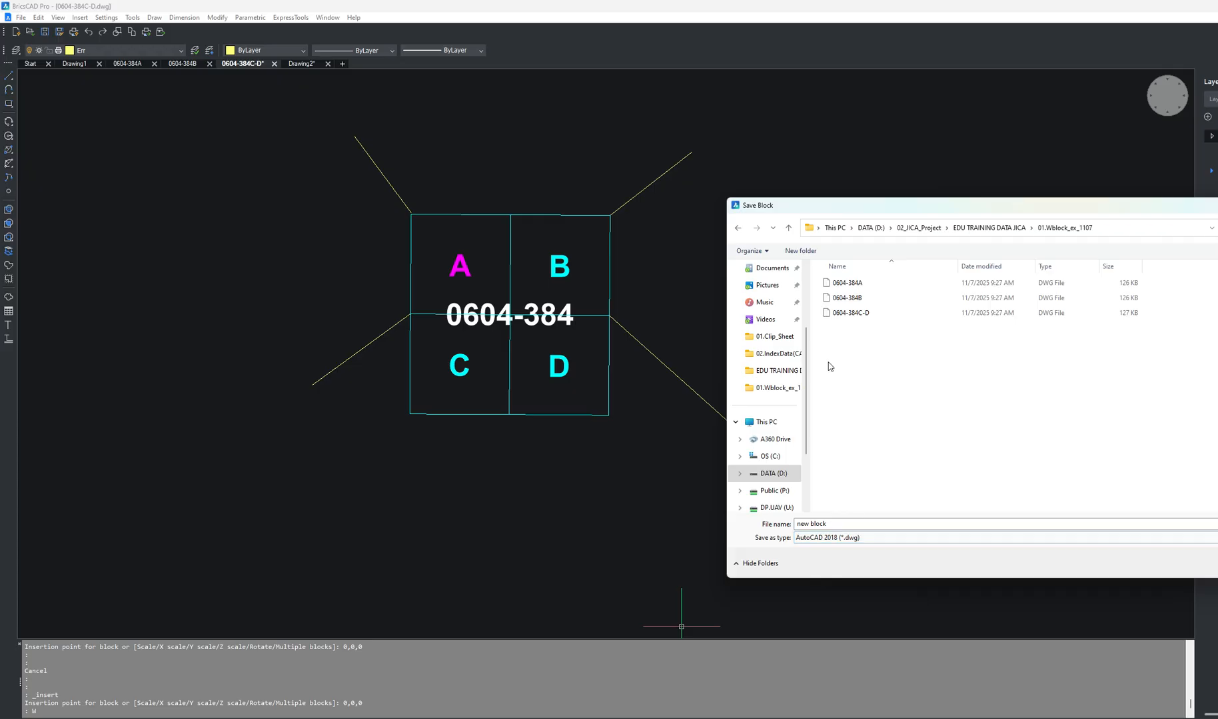
{"action": "left_click", "coordinate": [851, 300]}
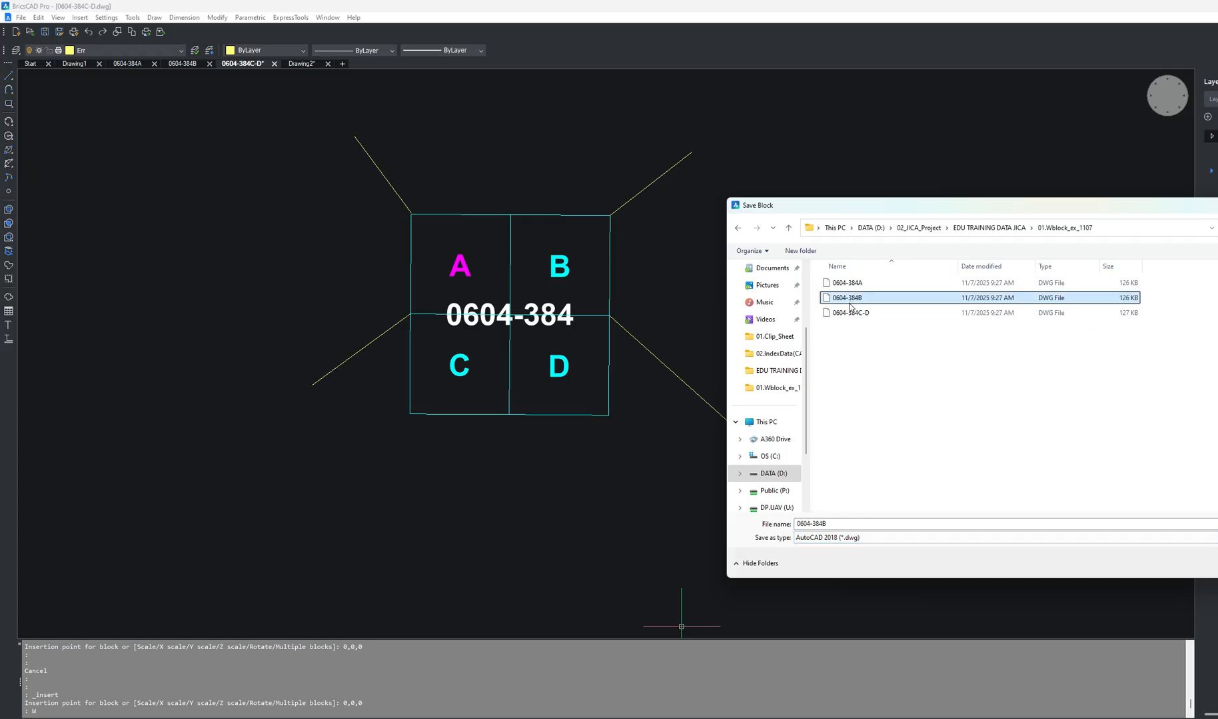
{"action": "left_click", "coordinate": [841, 522]}
{"action": "left_click", "coordinate": [840, 521]}
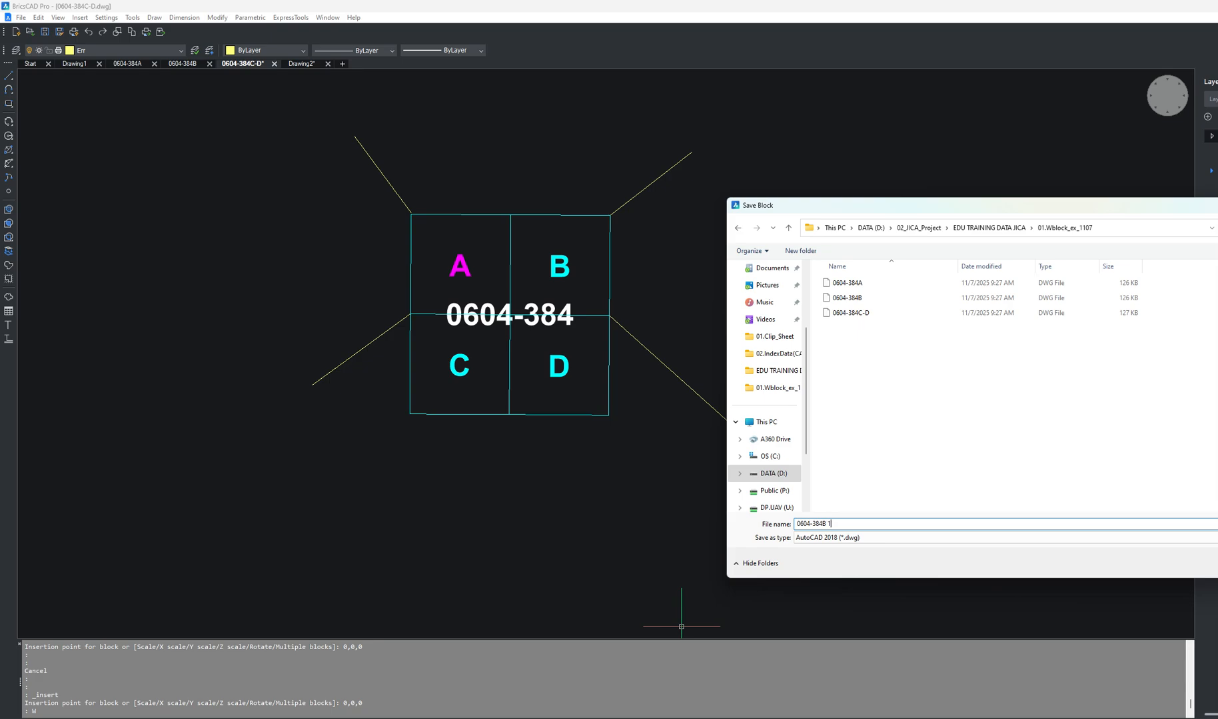
{"action": "key", "text": "Return"}
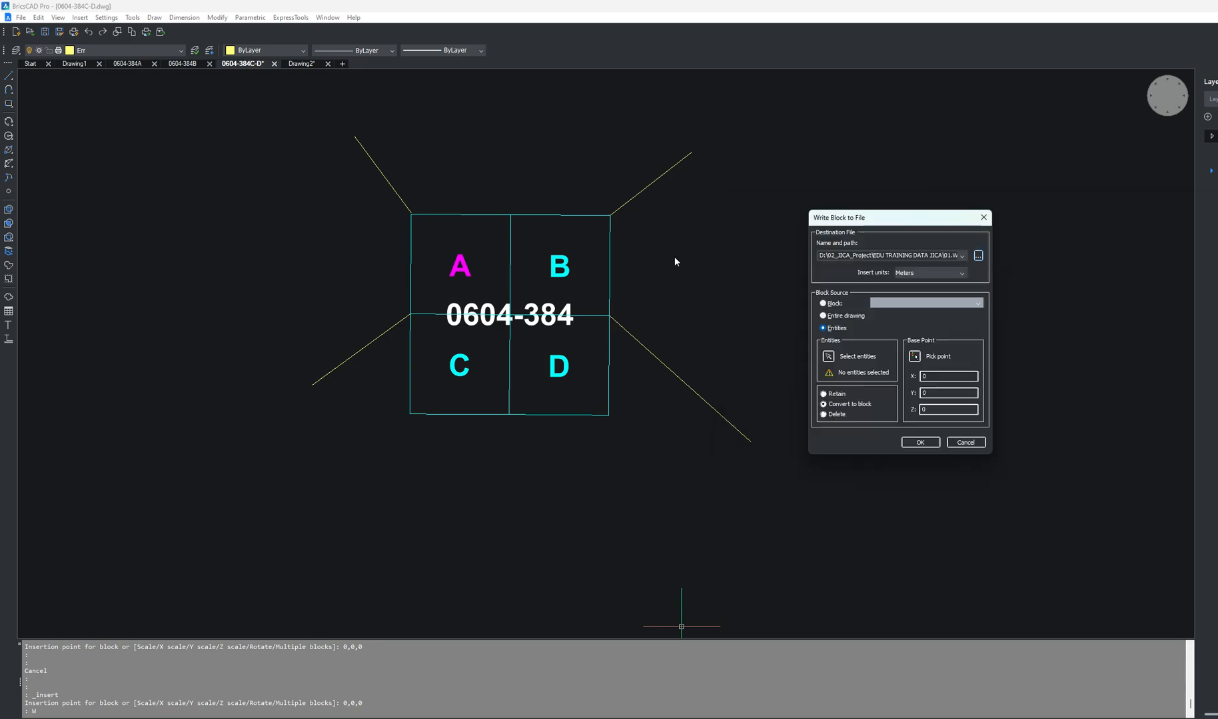
Step: Select the B quadrant's square and its letter as the entities and write them to the file
{"action": "left_click", "coordinate": [828, 357]}
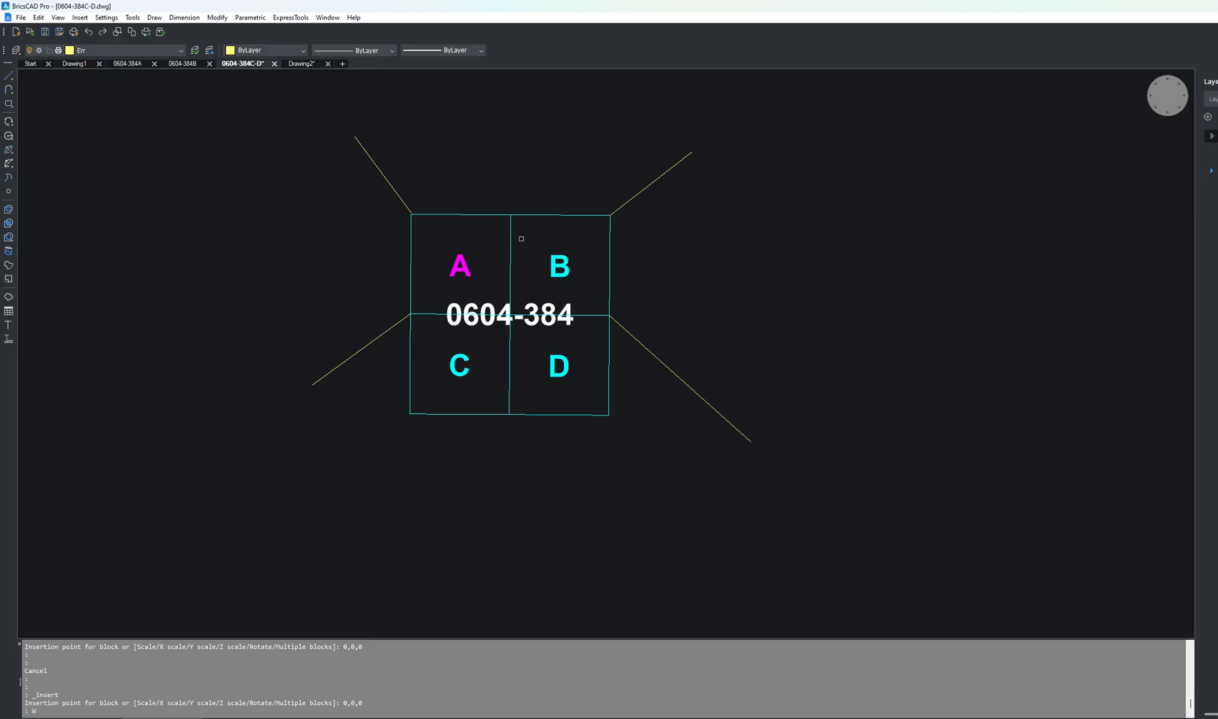
{"action": "left_click", "coordinate": [539, 214]}
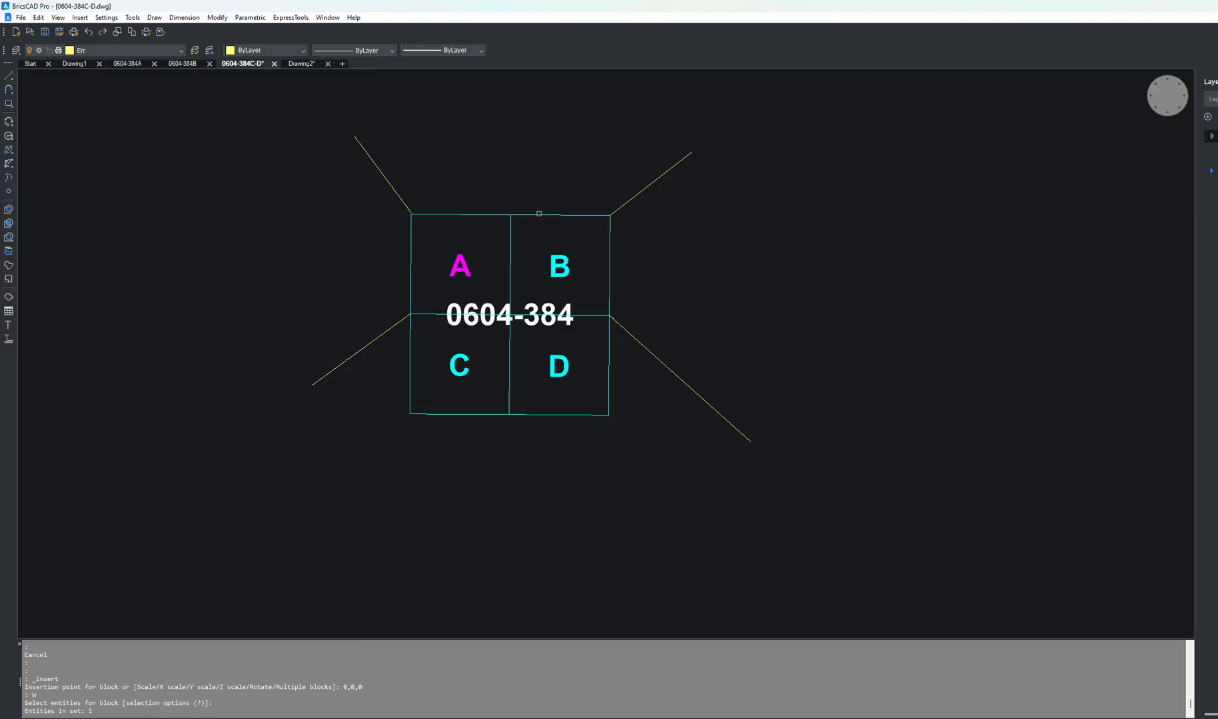
{"action": "left_click", "coordinate": [559, 265]}
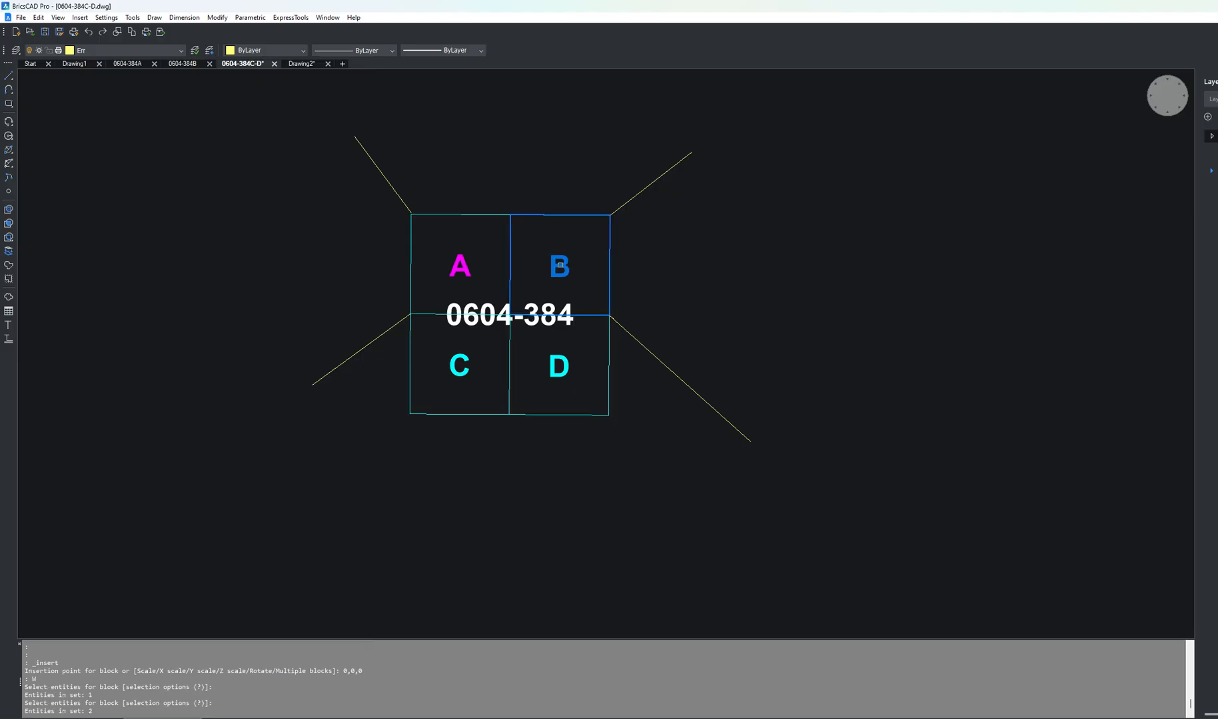
{"action": "key", "text": "Return"}
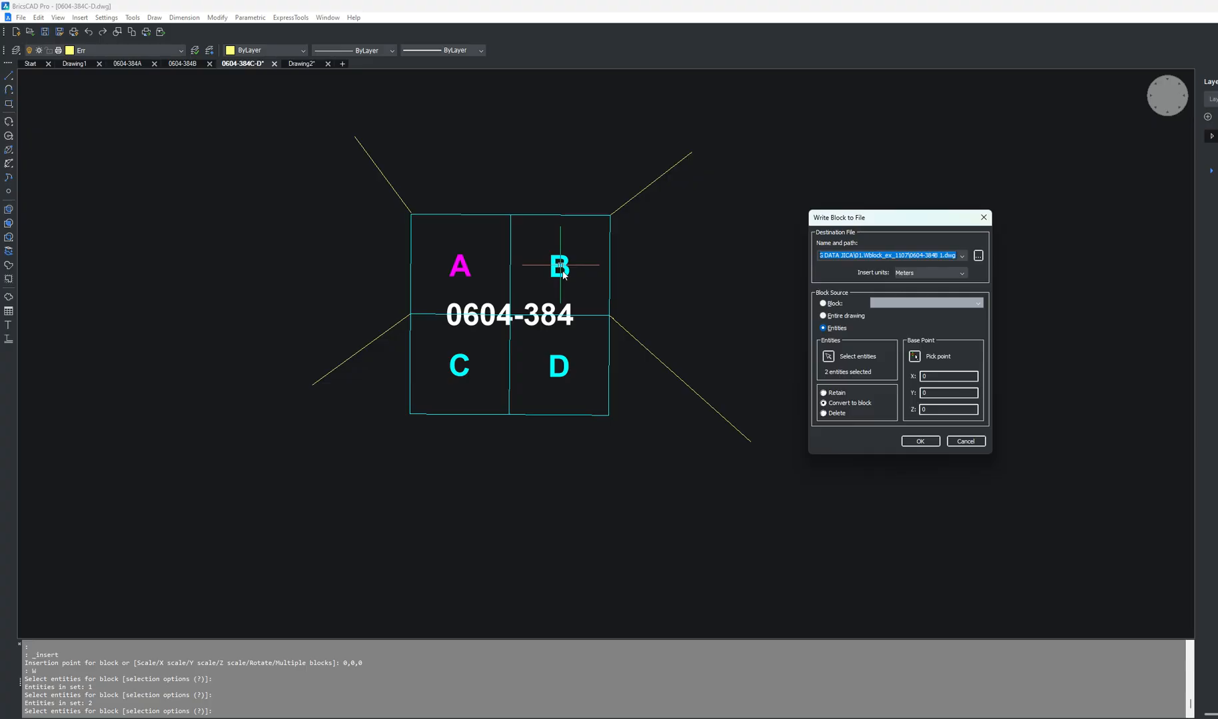
{"action": "left_click", "coordinate": [907, 442]}
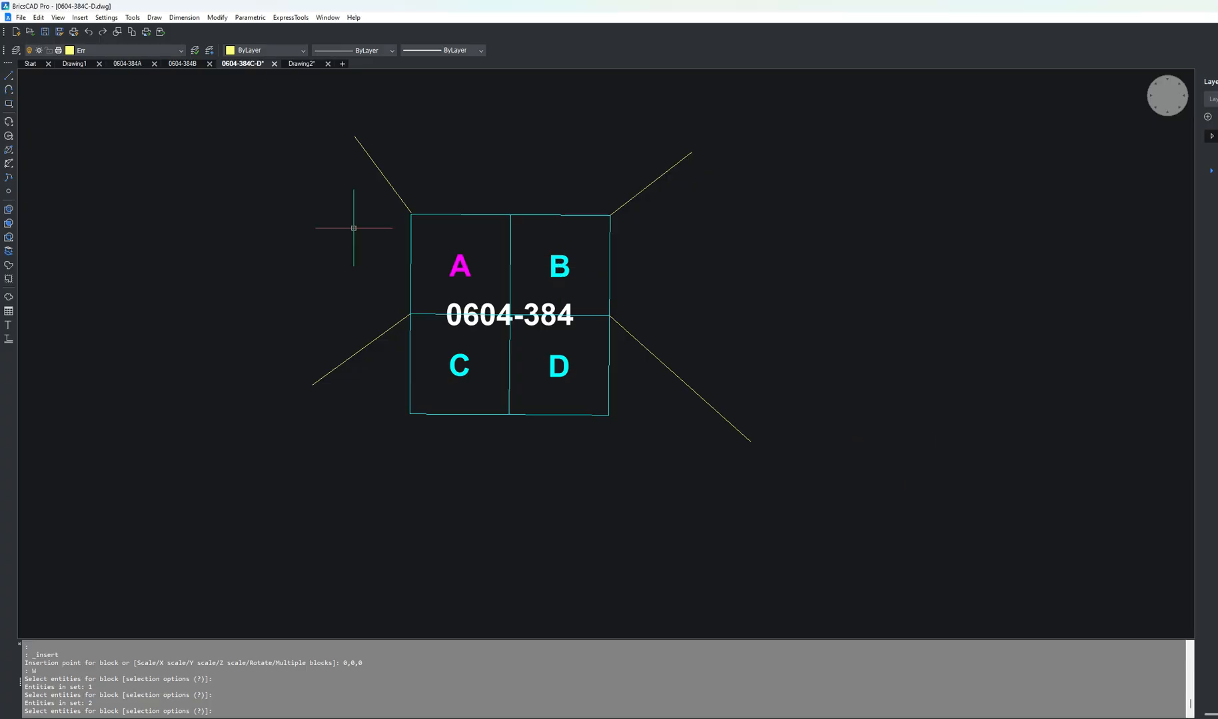
Step: Open the newly written drawing 0604-384B 1 from the 01.Wblock_ex_1107 folder
{"action": "left_click", "coordinate": [30, 32]}
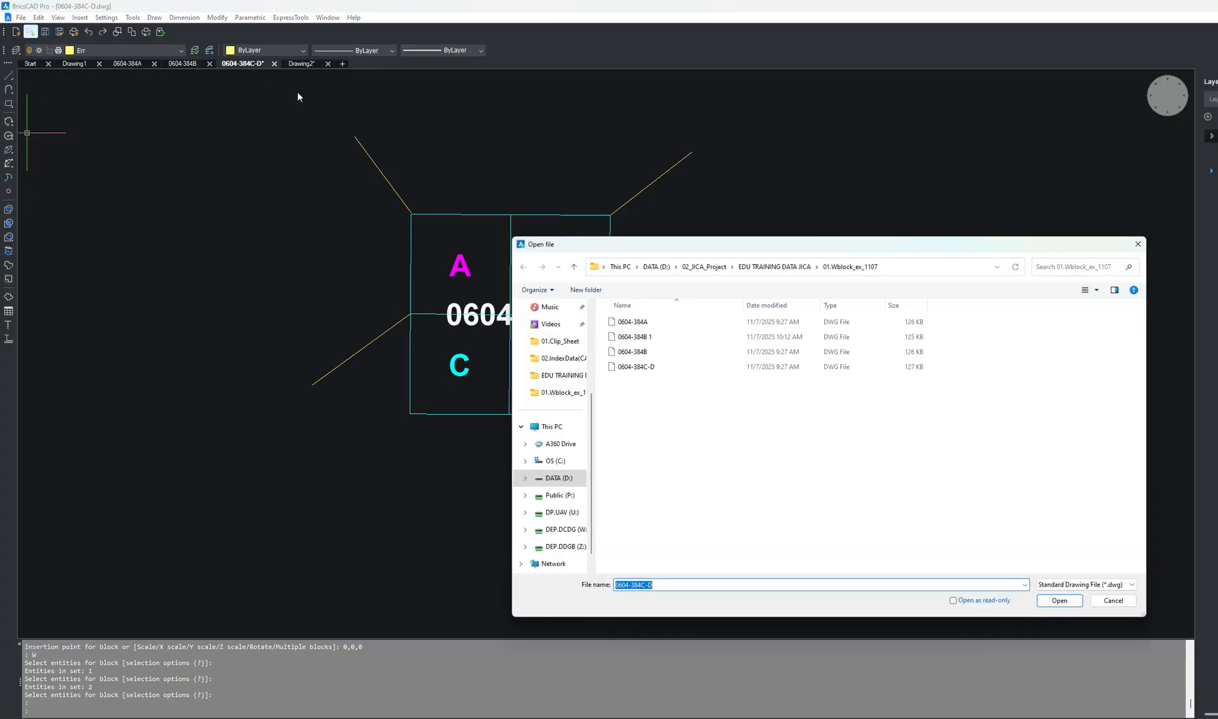
{"action": "left_click", "coordinate": [649, 369]}
{"action": "left_click", "coordinate": [648, 341], "text": "ctrl"}
{"action": "double_click", "coordinate": [646, 343]}
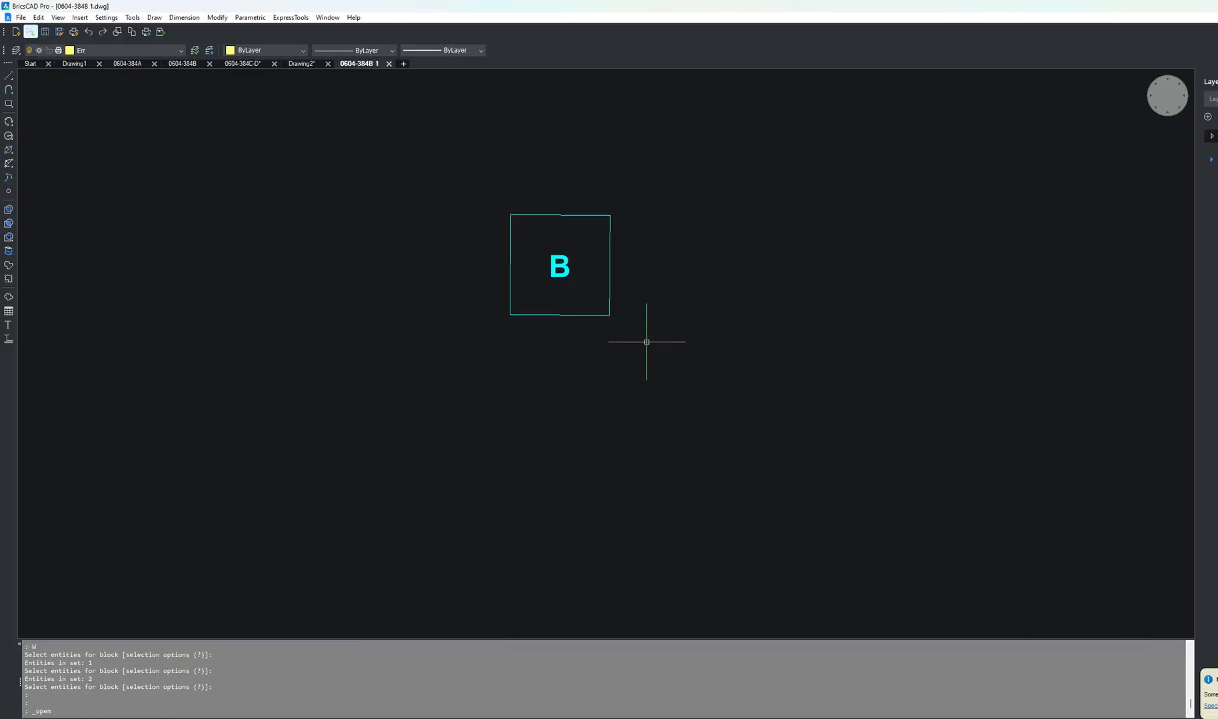
{"action": "scroll", "coordinate": [557, 228], "scroll_direction": "up", "scroll_amount": 3}
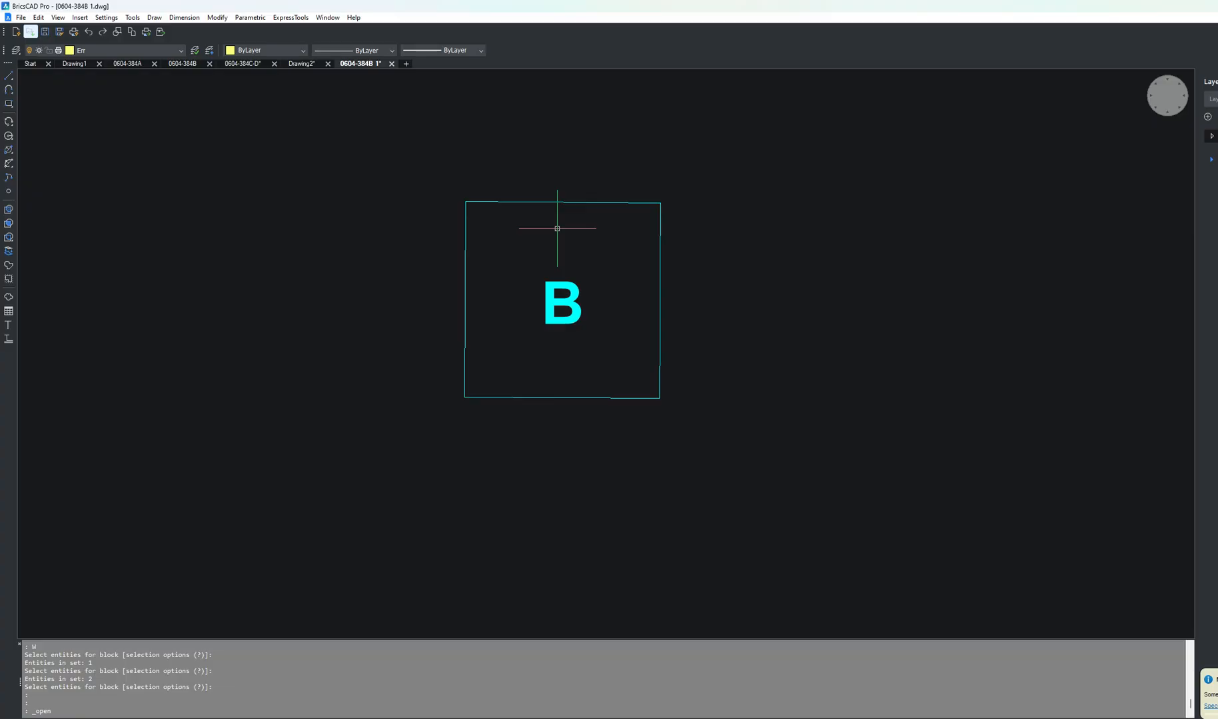
{"action": "scroll", "coordinate": [557, 228], "scroll_direction": "up", "scroll_amount": 3}
{"action": "scroll", "coordinate": [559, 250], "scroll_direction": "down", "scroll_amount": 2}
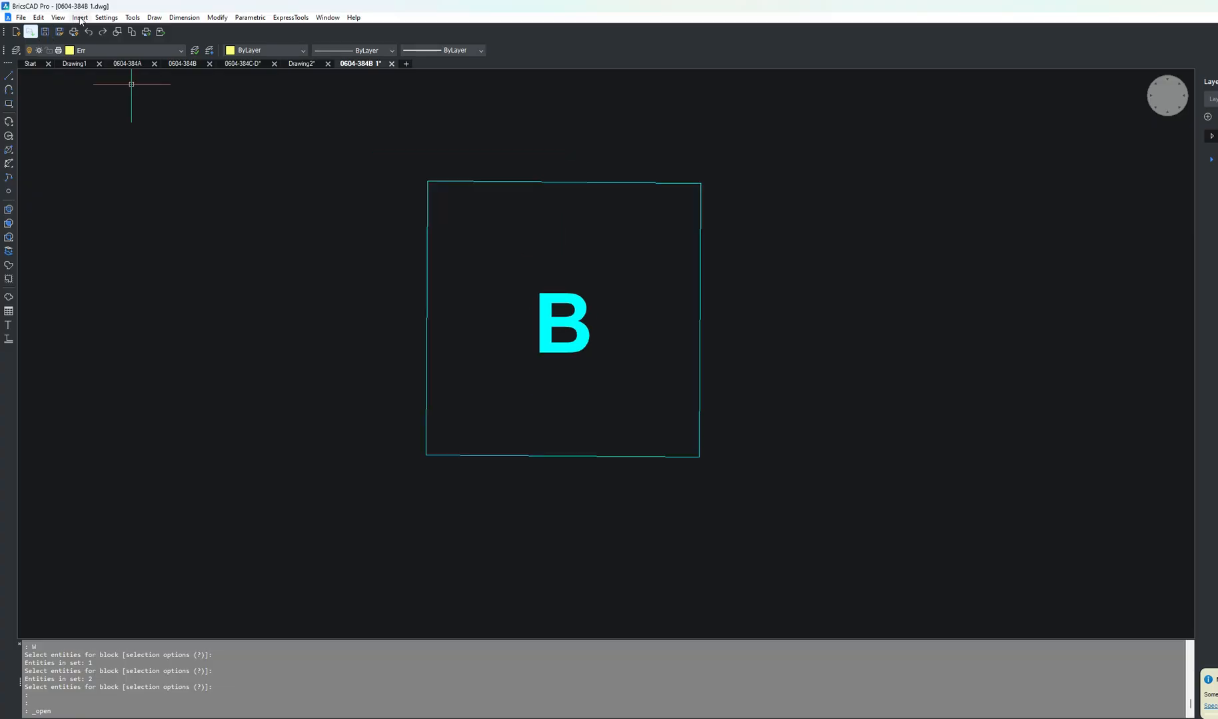
Step: Insert the drawing 0604-384A as a block at insertion point 0,0,0
{"action": "left_click", "coordinate": [79, 17]}
{"action": "left_click", "coordinate": [116, 34]}
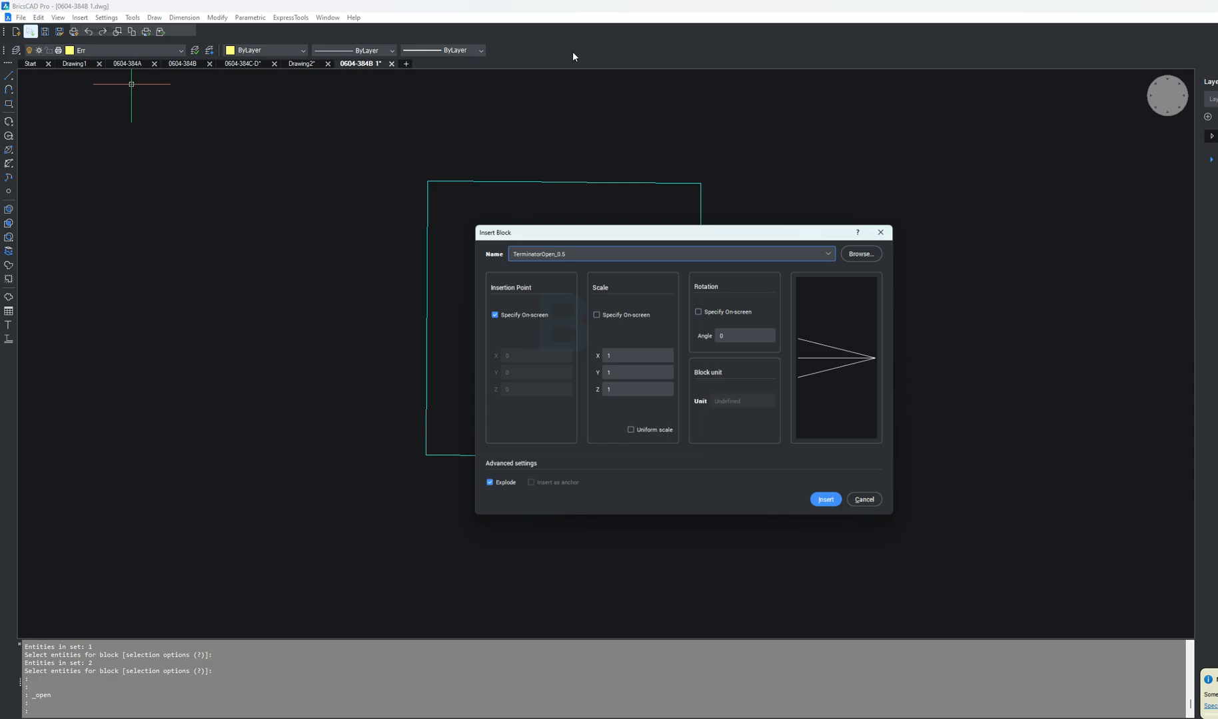
{"action": "left_click", "coordinate": [877, 251]}
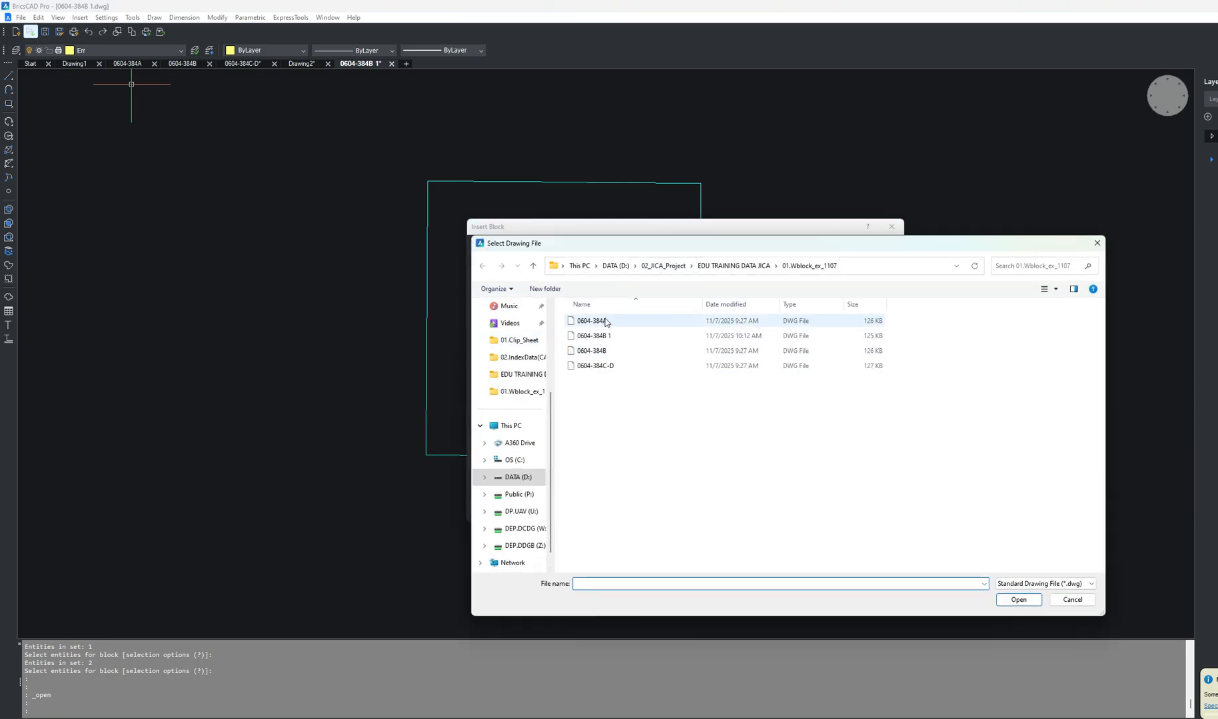
{"action": "double_click", "coordinate": [606, 321]}
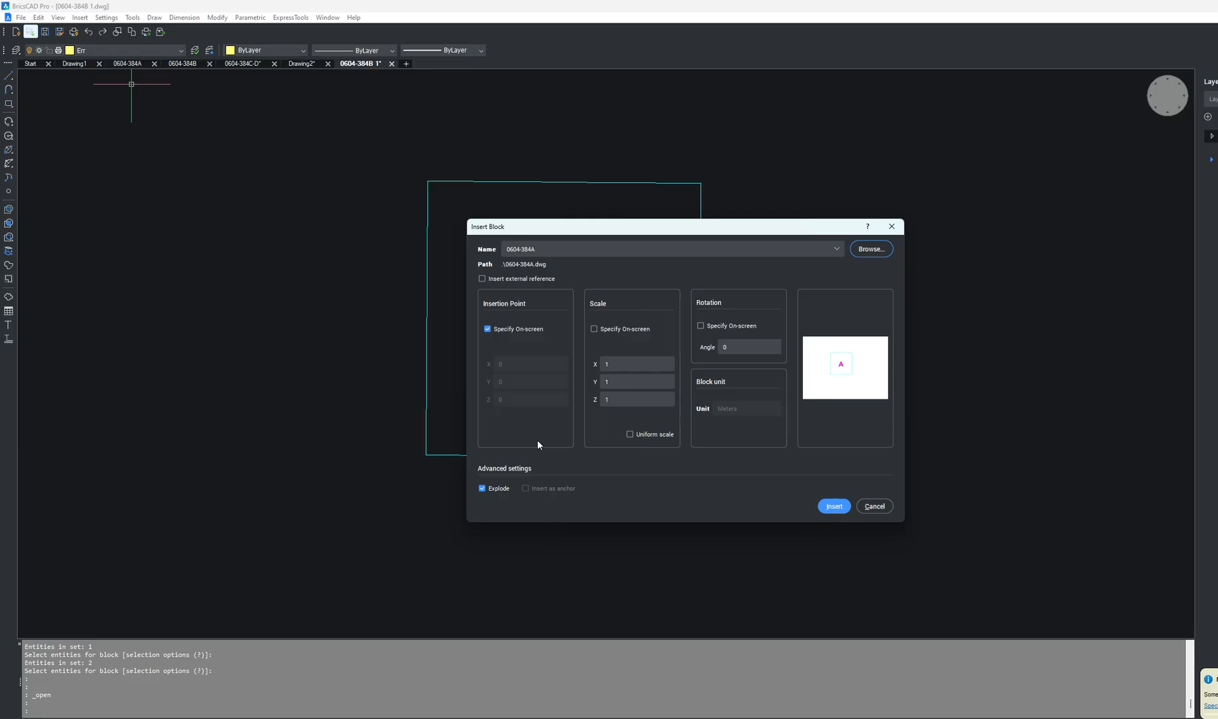
{"action": "left_click", "coordinate": [834, 506]}
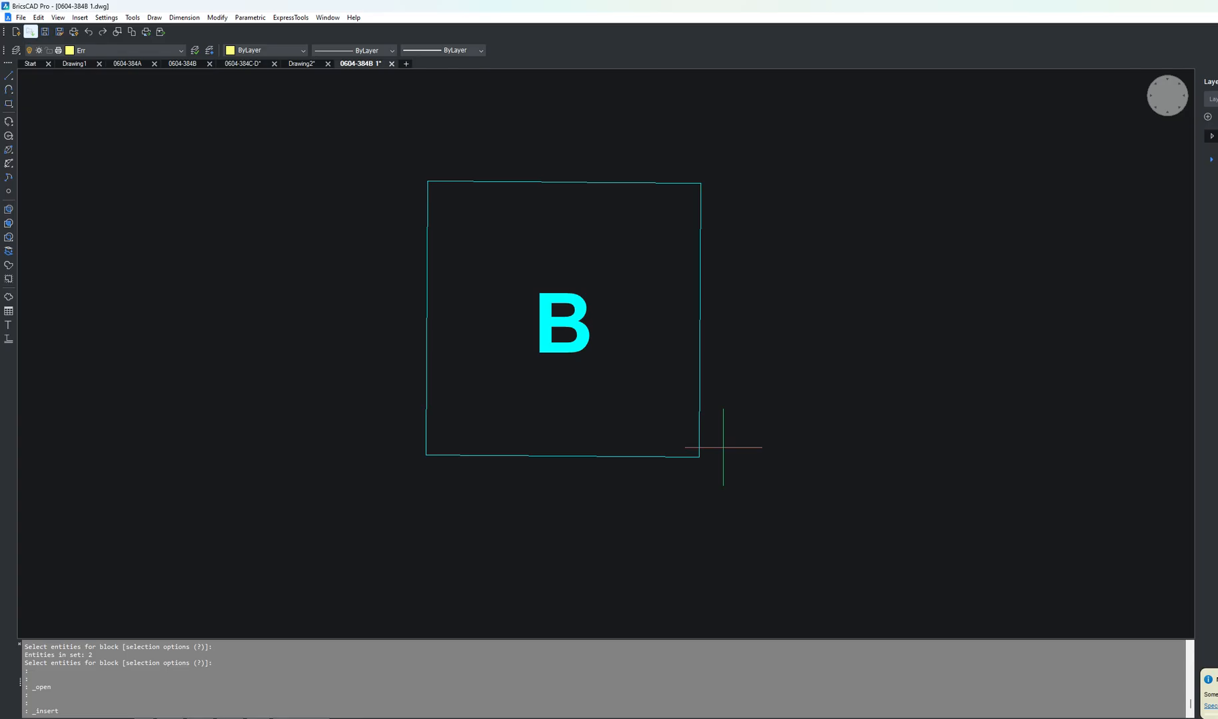
{"action": "key", "text": "Return"}
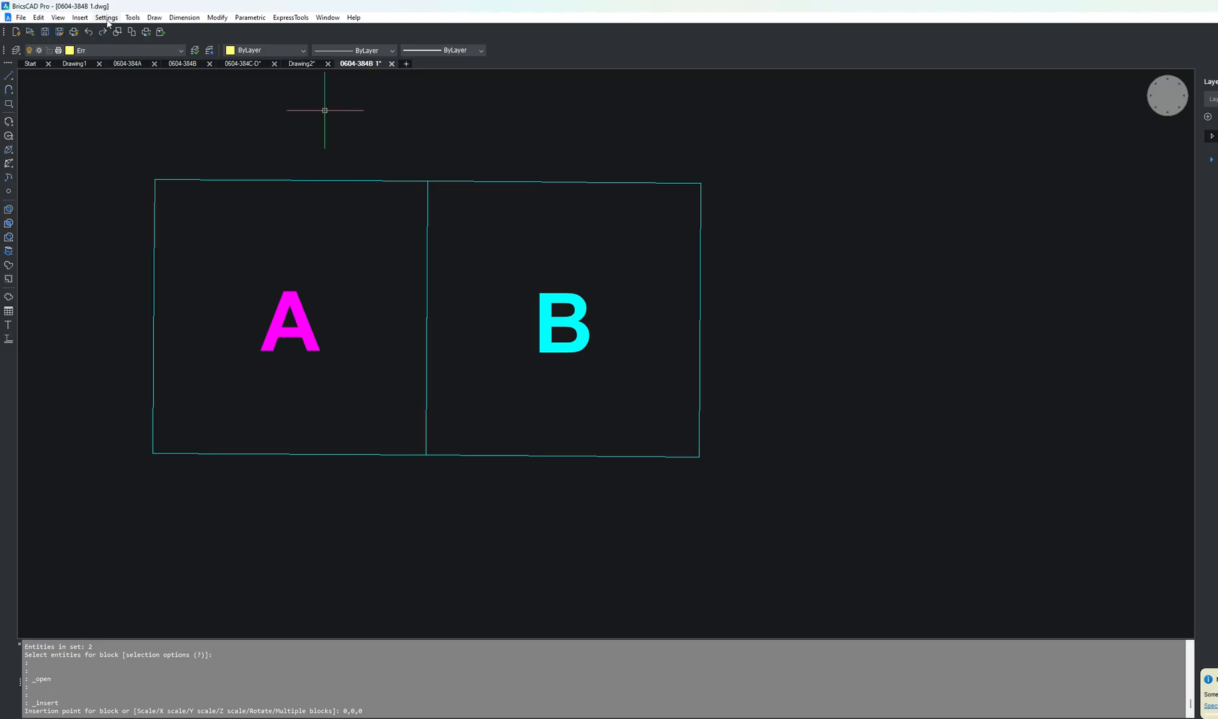
Step: Start another block insertion and browse to the 02.DWG folder inside 02_Oct_05_forCNGD
{"action": "left_click", "coordinate": [82, 18]}
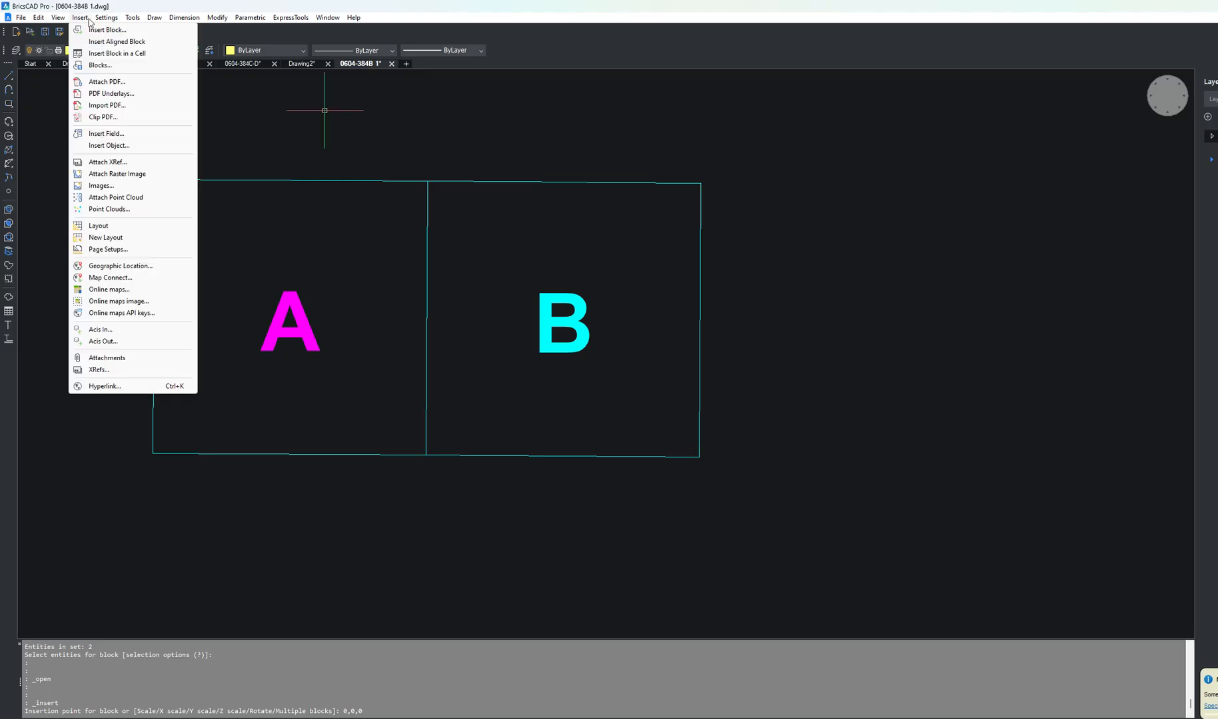
{"action": "left_click", "coordinate": [131, 31]}
{"action": "left_click", "coordinate": [883, 250]}
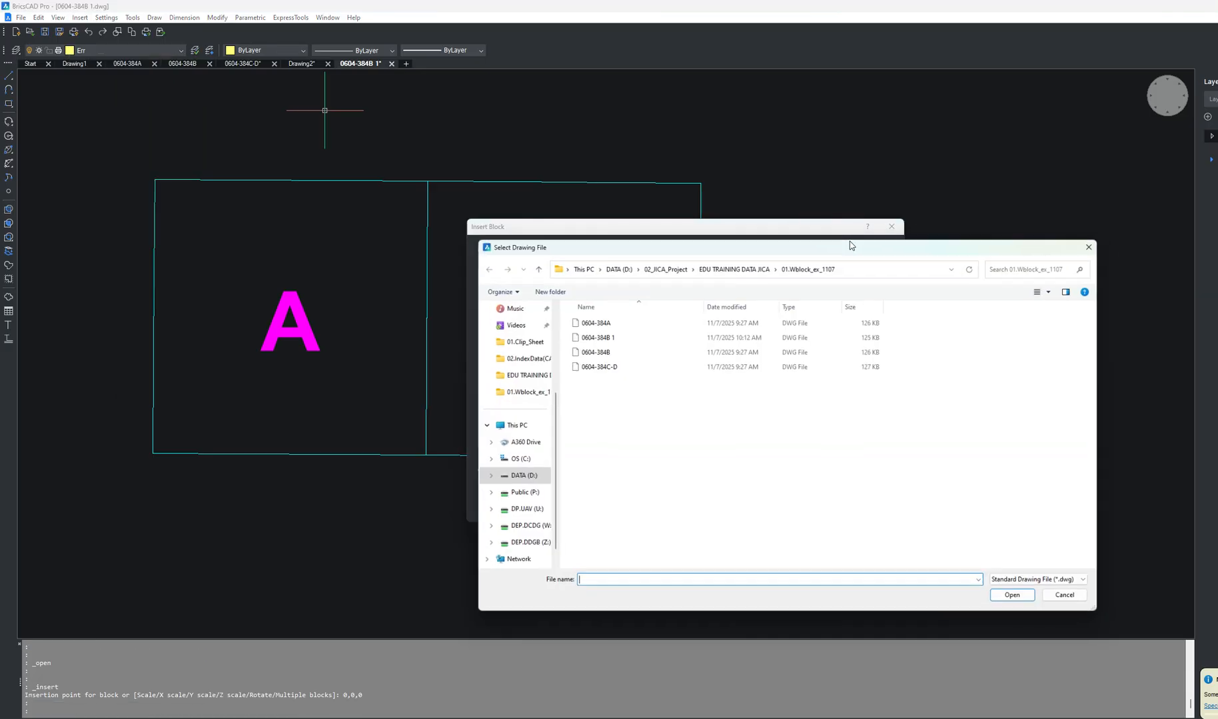
{"action": "left_click", "coordinate": [731, 265]}
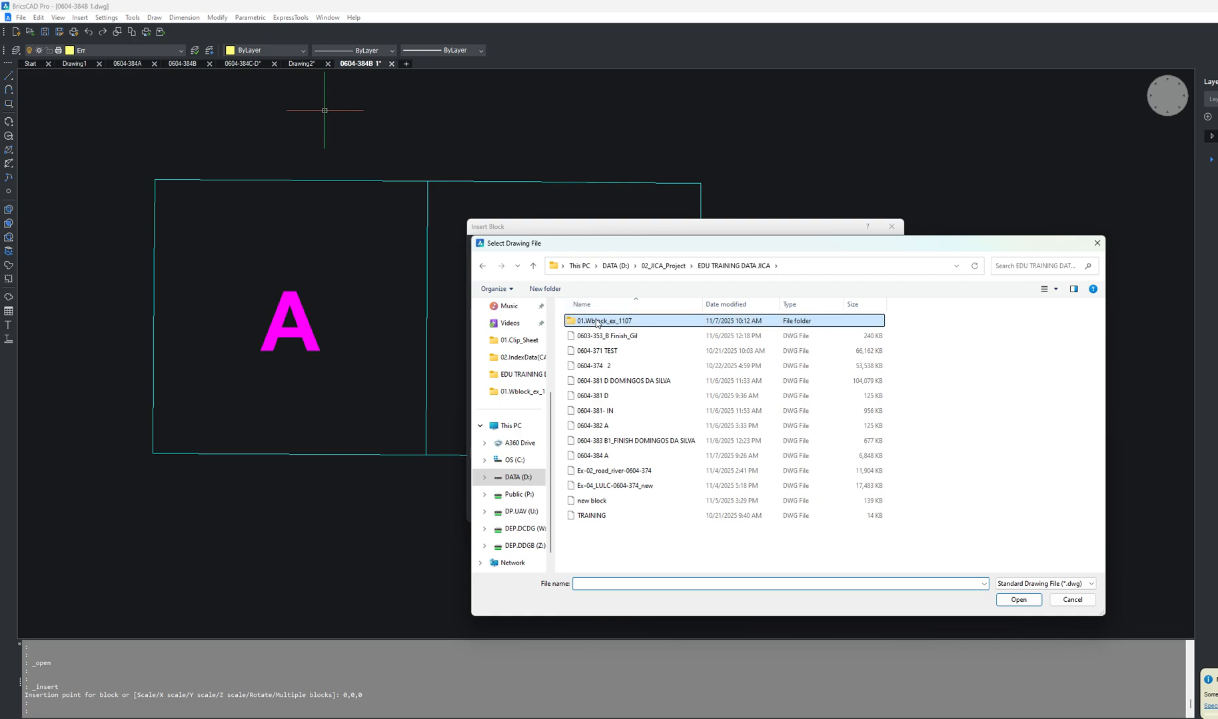
{"action": "left_click", "coordinate": [663, 266]}
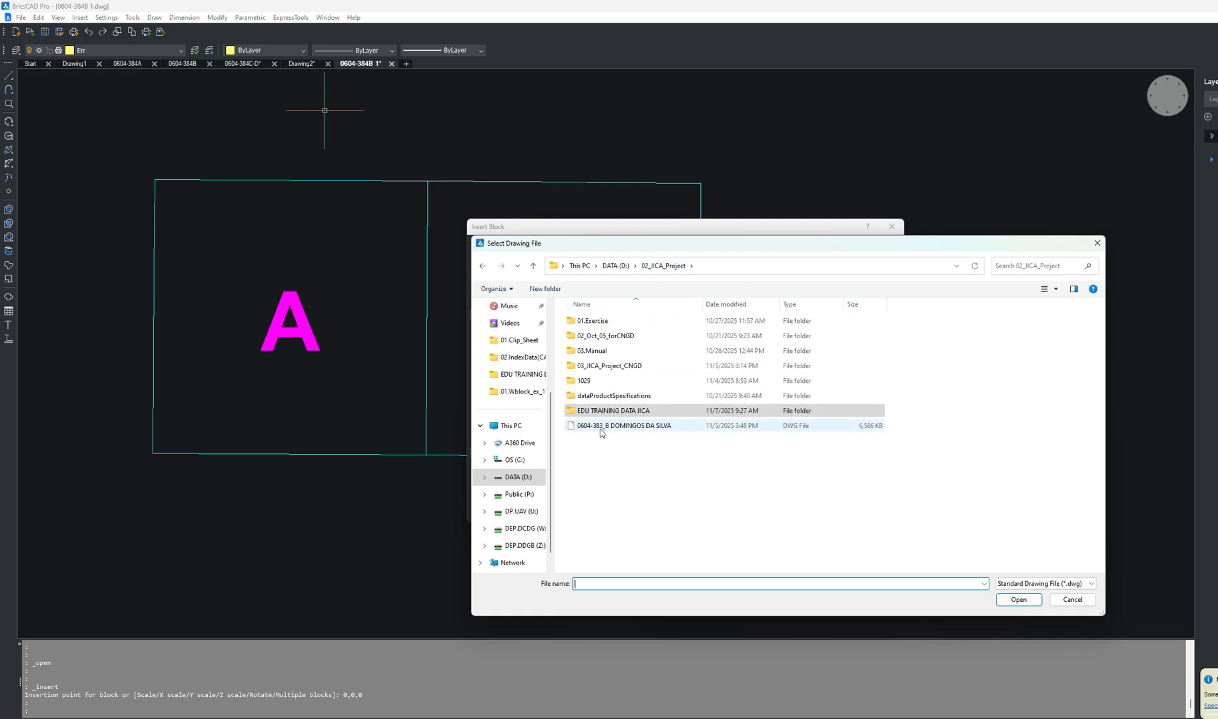
{"action": "double_click", "coordinate": [611, 351]}
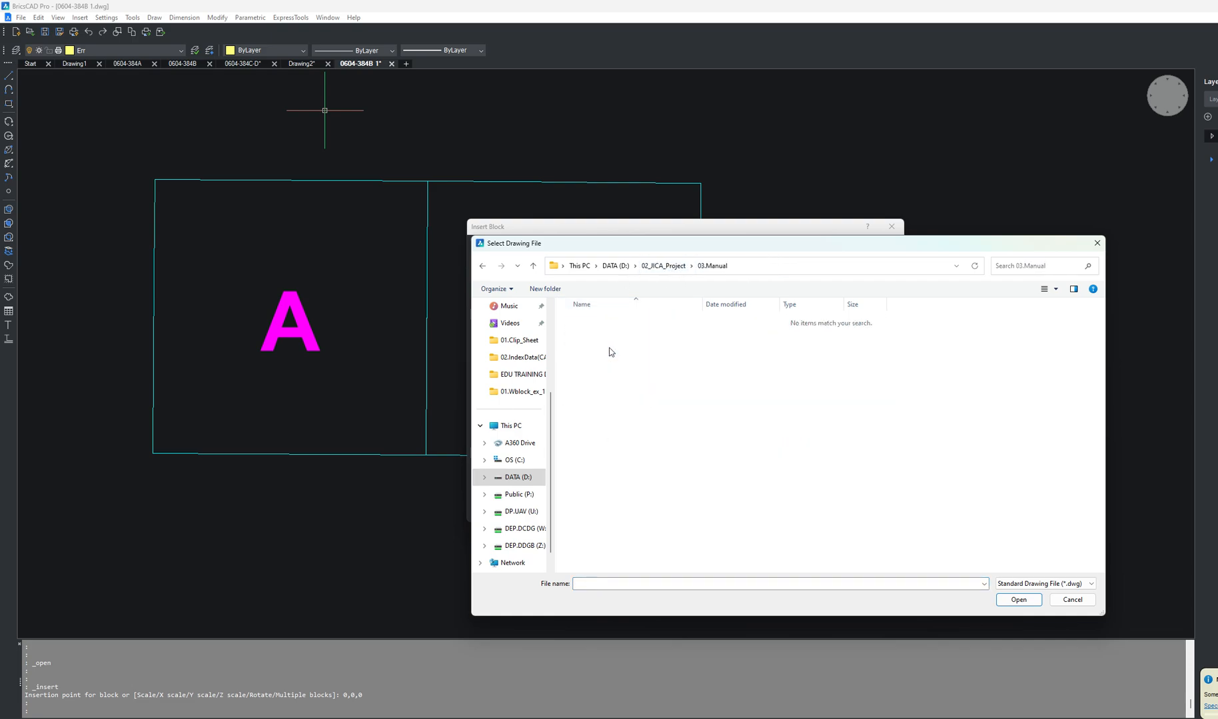
{"action": "left_click", "coordinate": [663, 266]}
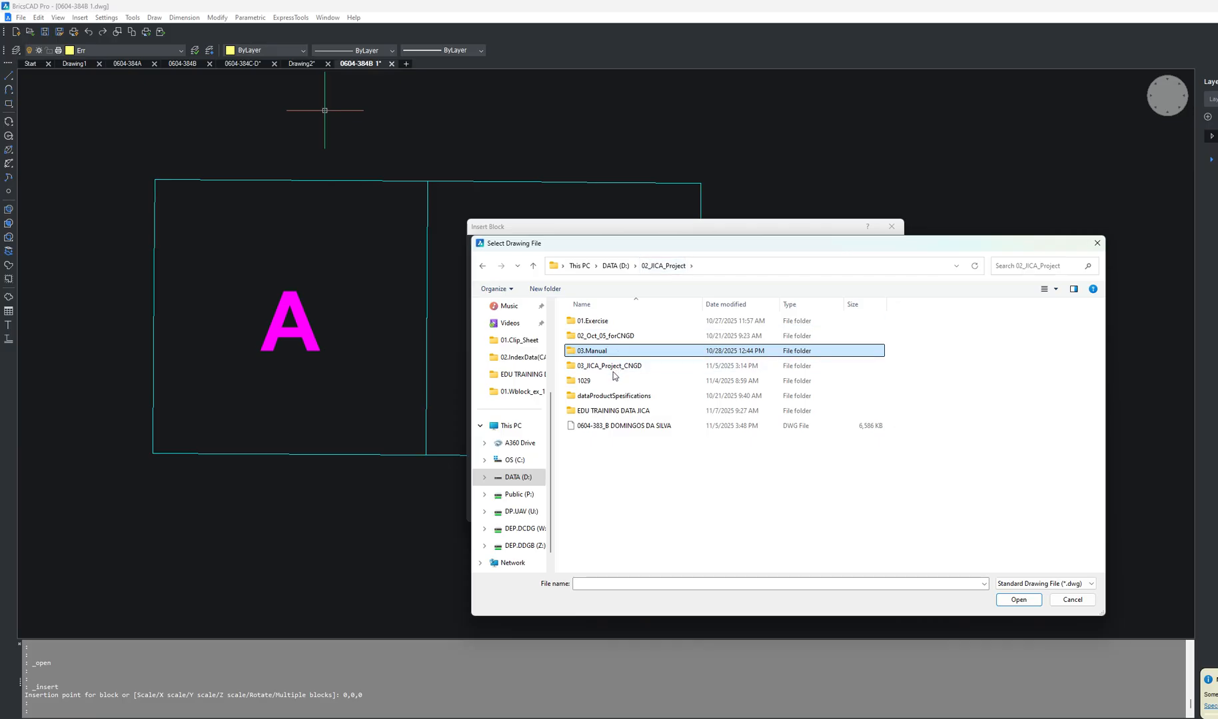
{"action": "left_click", "coordinate": [613, 367]}
{"action": "double_click", "coordinate": [612, 336]}
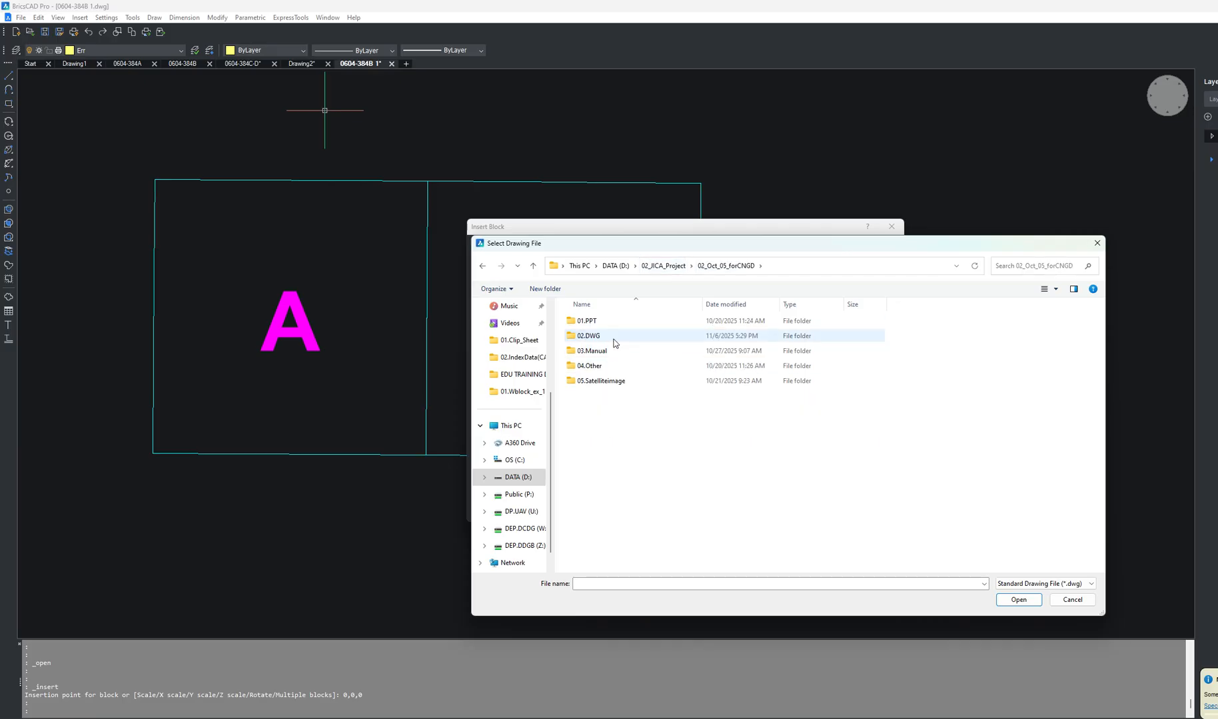
{"action": "left_click", "coordinate": [598, 337]}
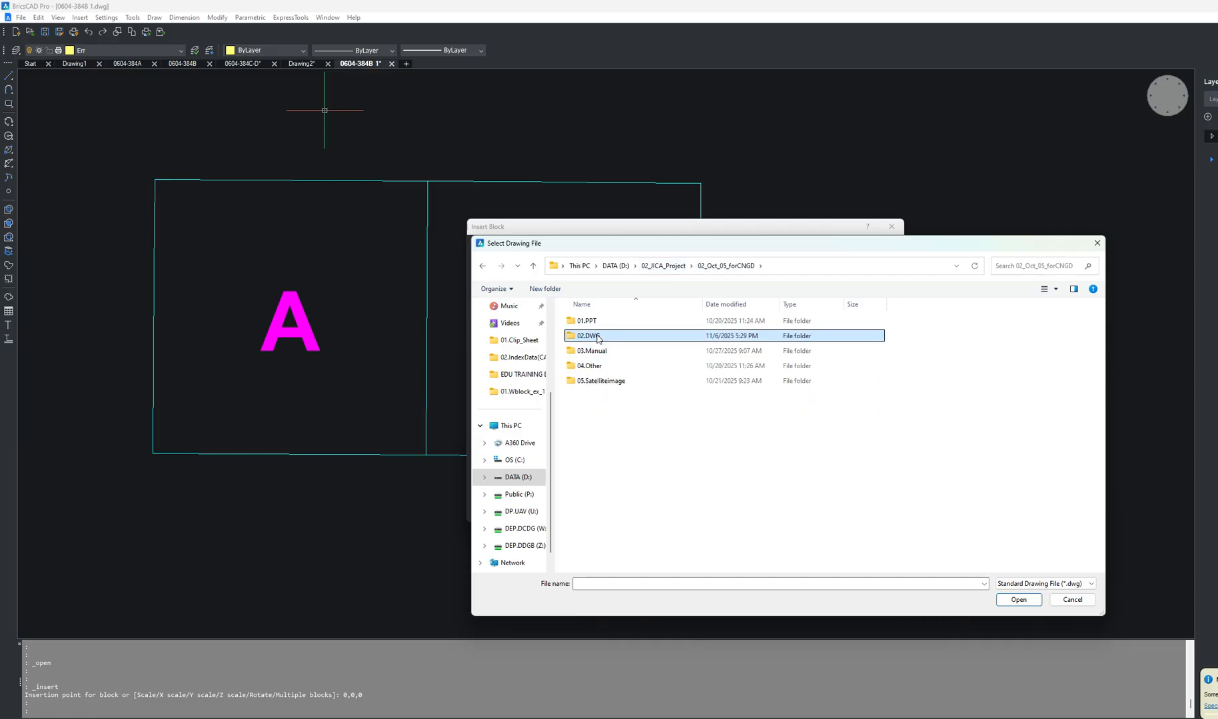
{"action": "double_click", "coordinate": [597, 338]}
Step: Insert the drawing Timore-DWG-Symver1.0_0716 as a block at insertion point 0,0,0
{"action": "scroll", "coordinate": [600, 466], "scroll_direction": "down", "scroll_amount": 5}
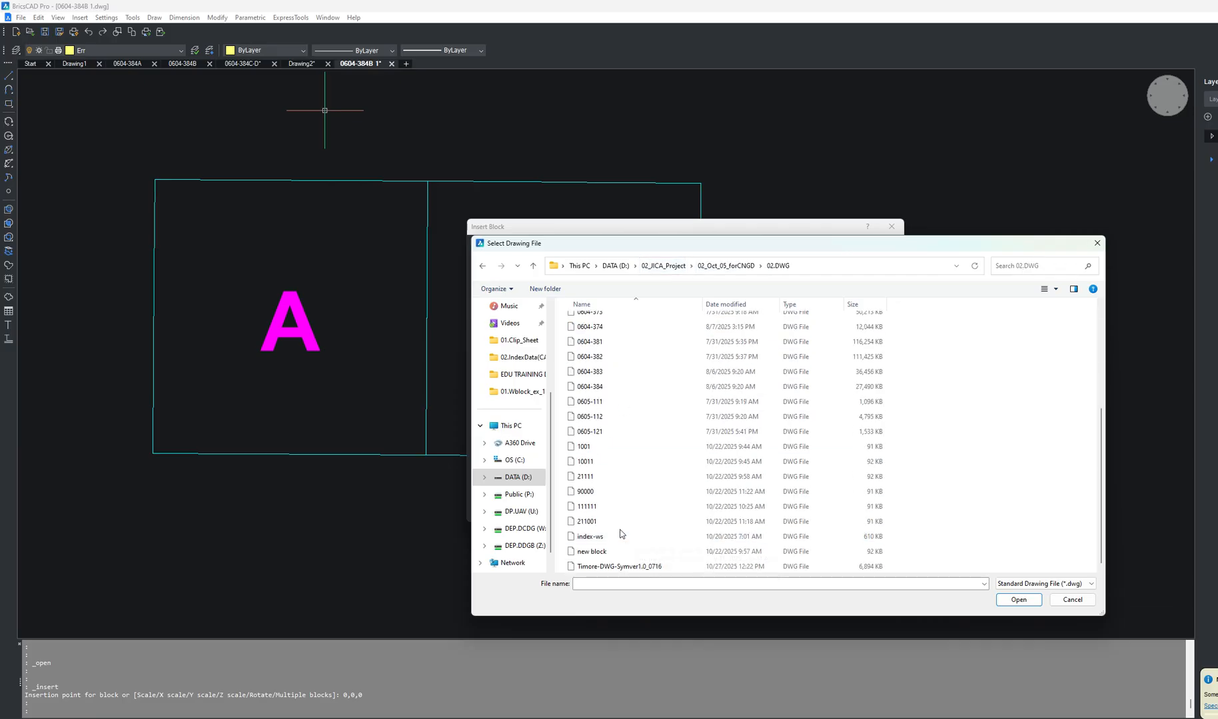
{"action": "left_click", "coordinate": [629, 567]}
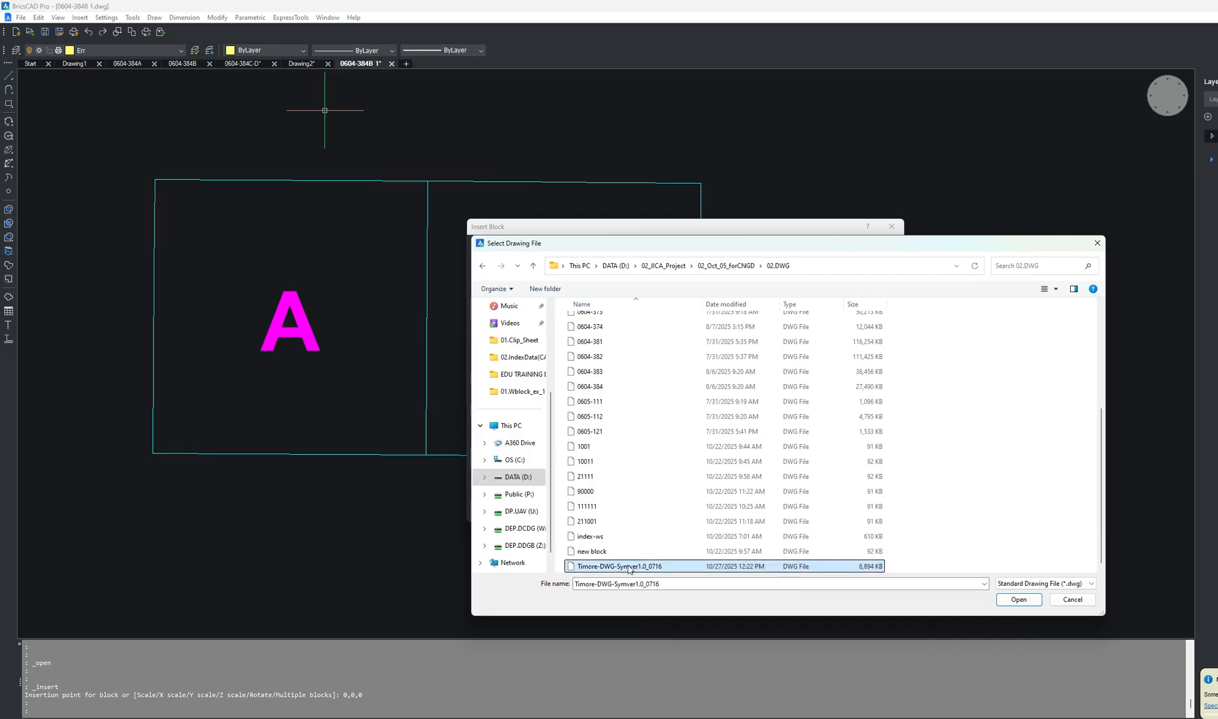
{"action": "double_click", "coordinate": [628, 567]}
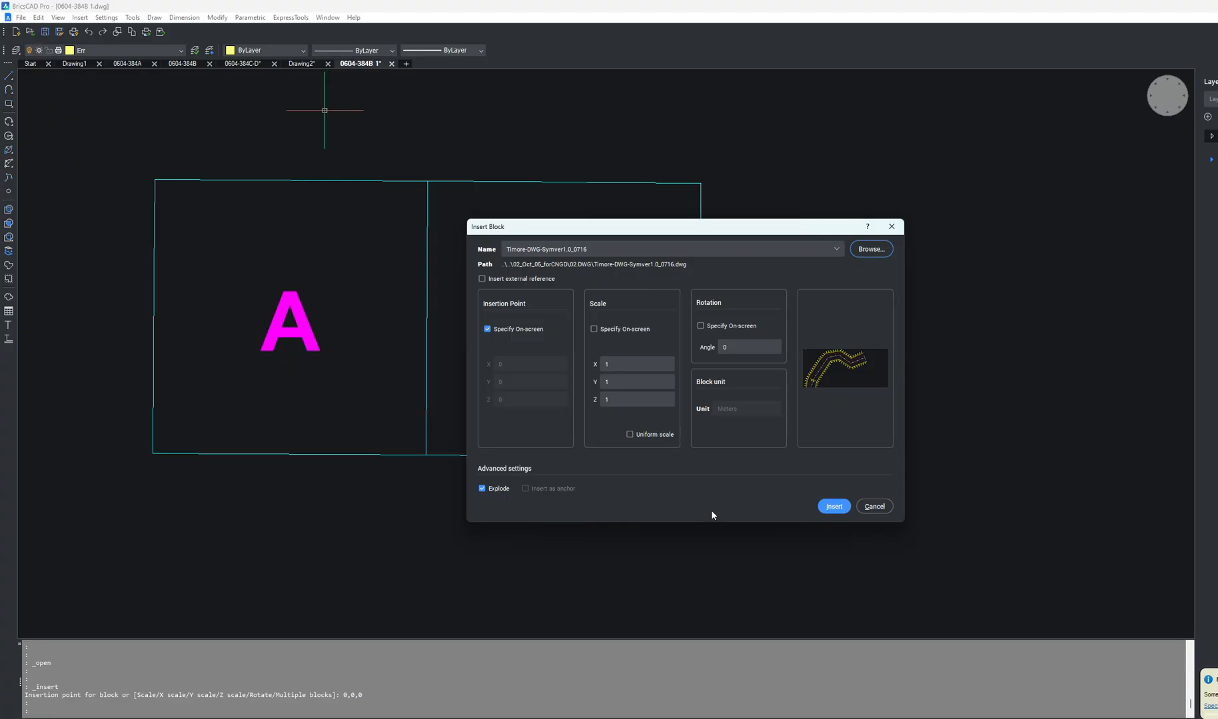
{"action": "left_click", "coordinate": [829, 507]}
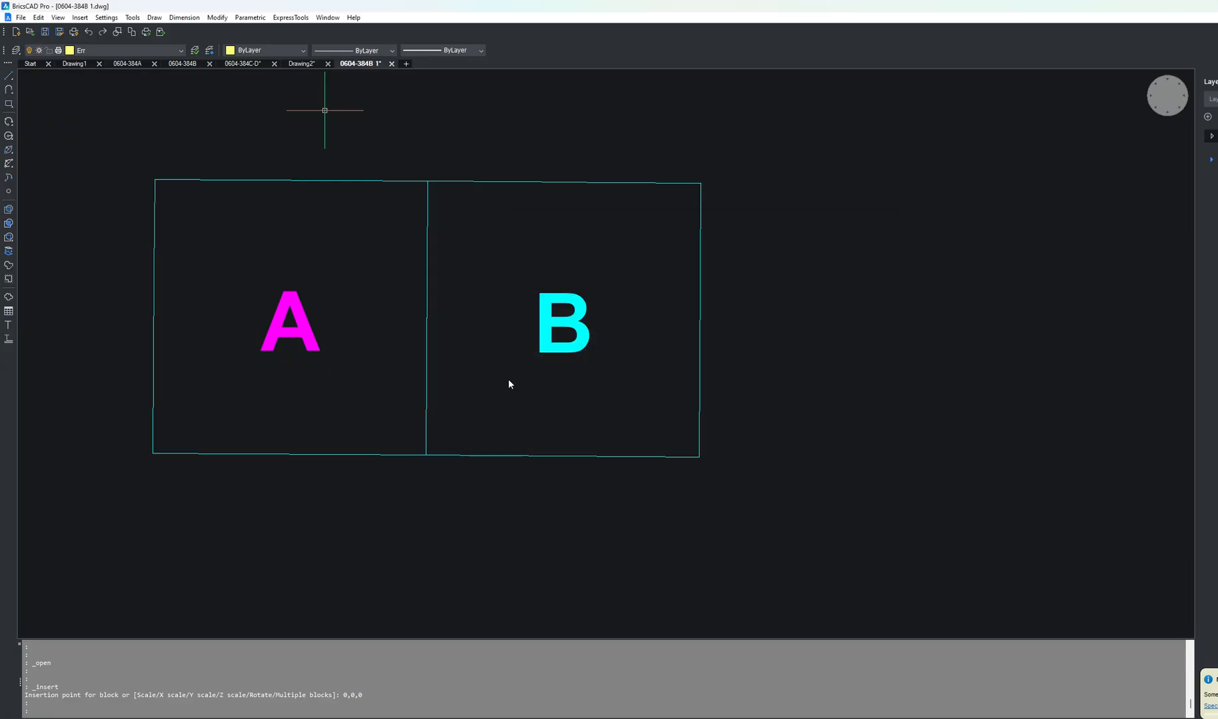
{"action": "key", "text": "Return"}
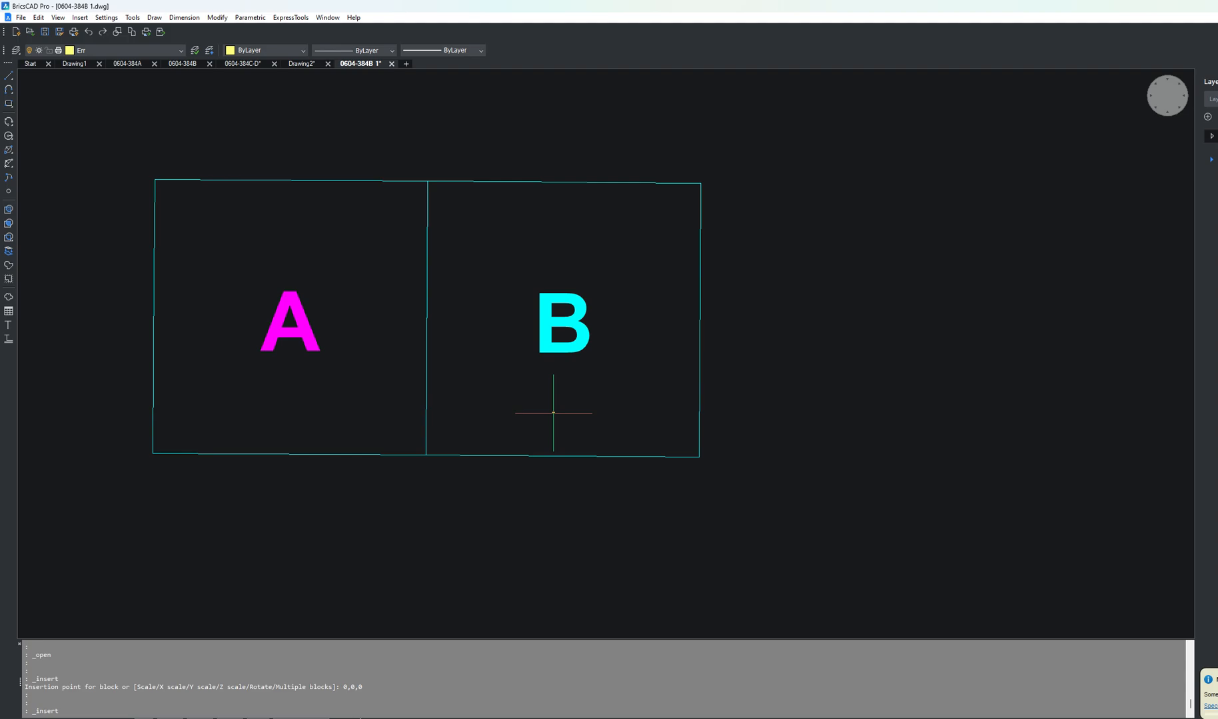
{"action": "key", "text": "Return"}
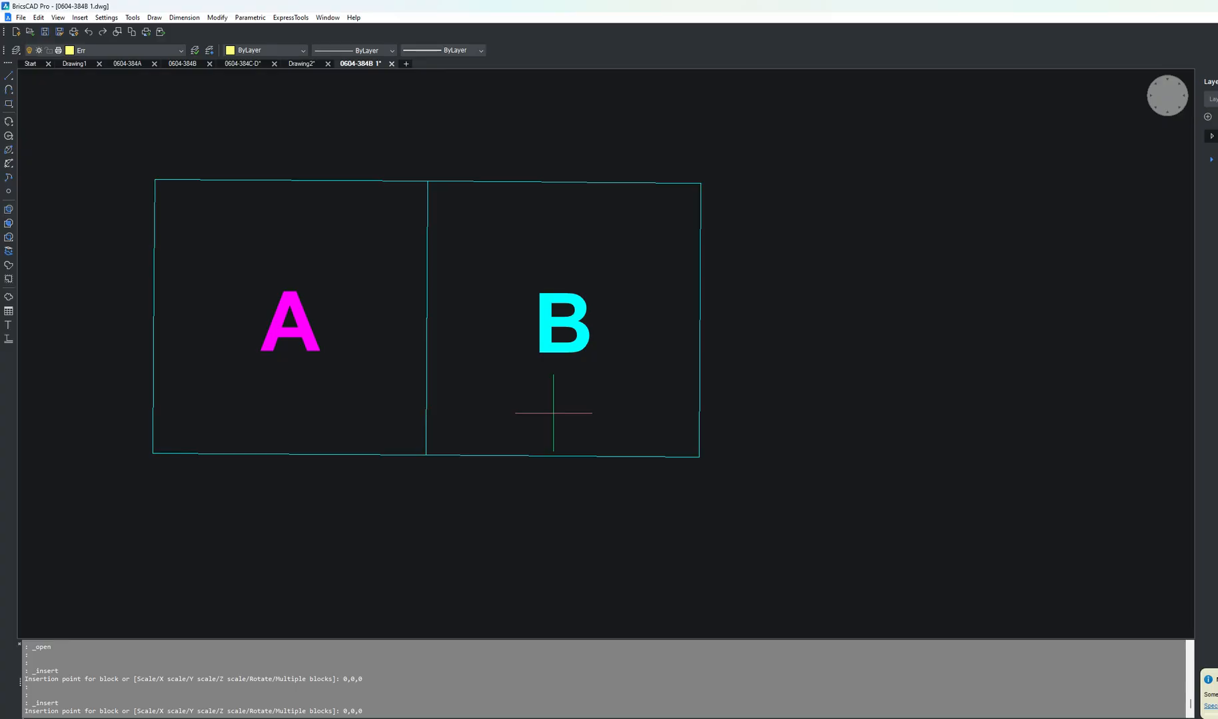
{"action": "scroll", "coordinate": [822, 446], "scroll_direction": "down", "scroll_amount": 4}
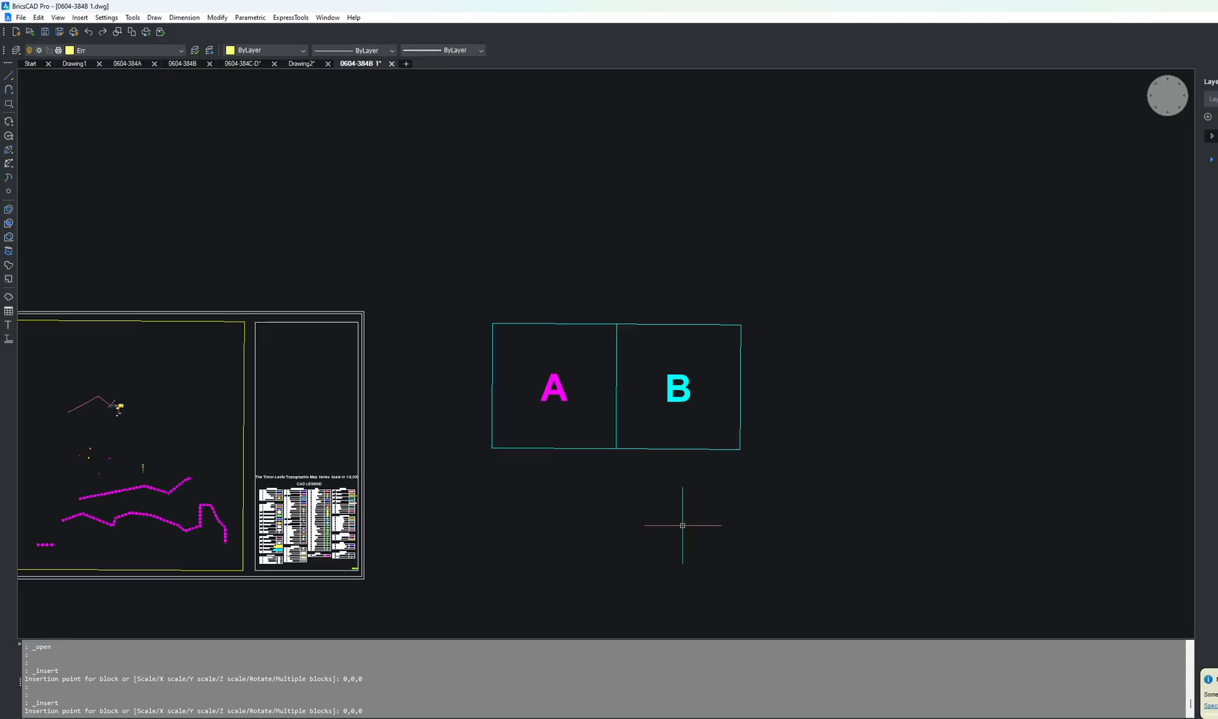
Step: Zoom into the CAD legend to examine its symbol table
{"action": "scroll", "coordinate": [823, 446], "scroll_direction": "down", "scroll_amount": 3}
{"action": "scroll", "coordinate": [434, 488], "scroll_direction": "up", "scroll_amount": 3}
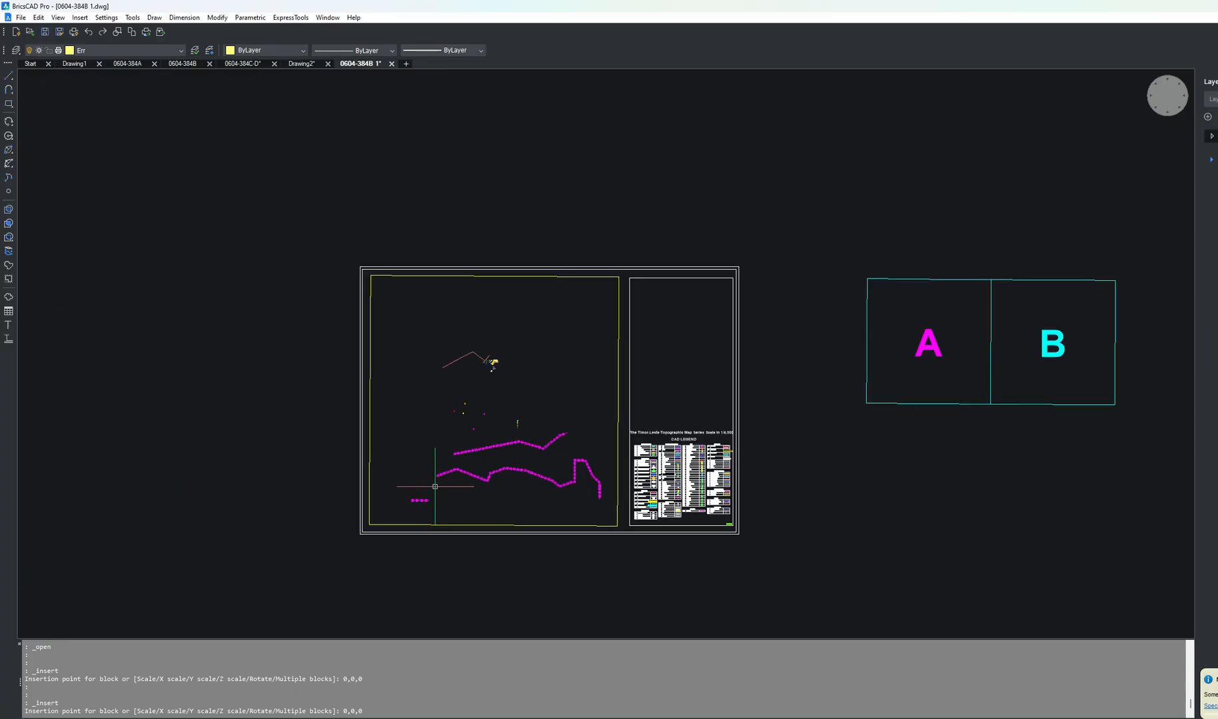
{"action": "scroll", "coordinate": [454, 437], "scroll_direction": "up", "scroll_amount": 3}
{"action": "scroll", "coordinate": [402, 357], "scroll_direction": "down", "scroll_amount": 3}
{"action": "scroll", "coordinate": [635, 451], "scroll_direction": "up", "scroll_amount": 5}
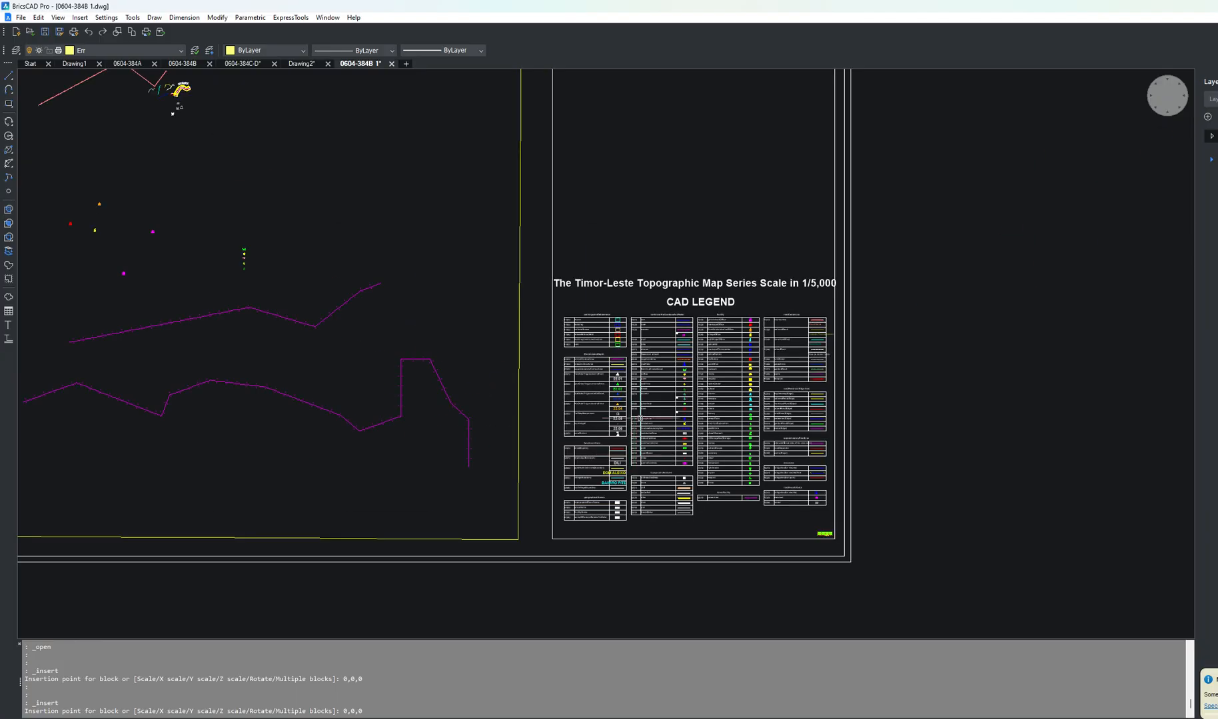
{"action": "scroll", "coordinate": [650, 400], "scroll_direction": "down", "scroll_amount": 1}
{"action": "scroll", "coordinate": [657, 314], "scroll_direction": "up", "scroll_amount": 2}
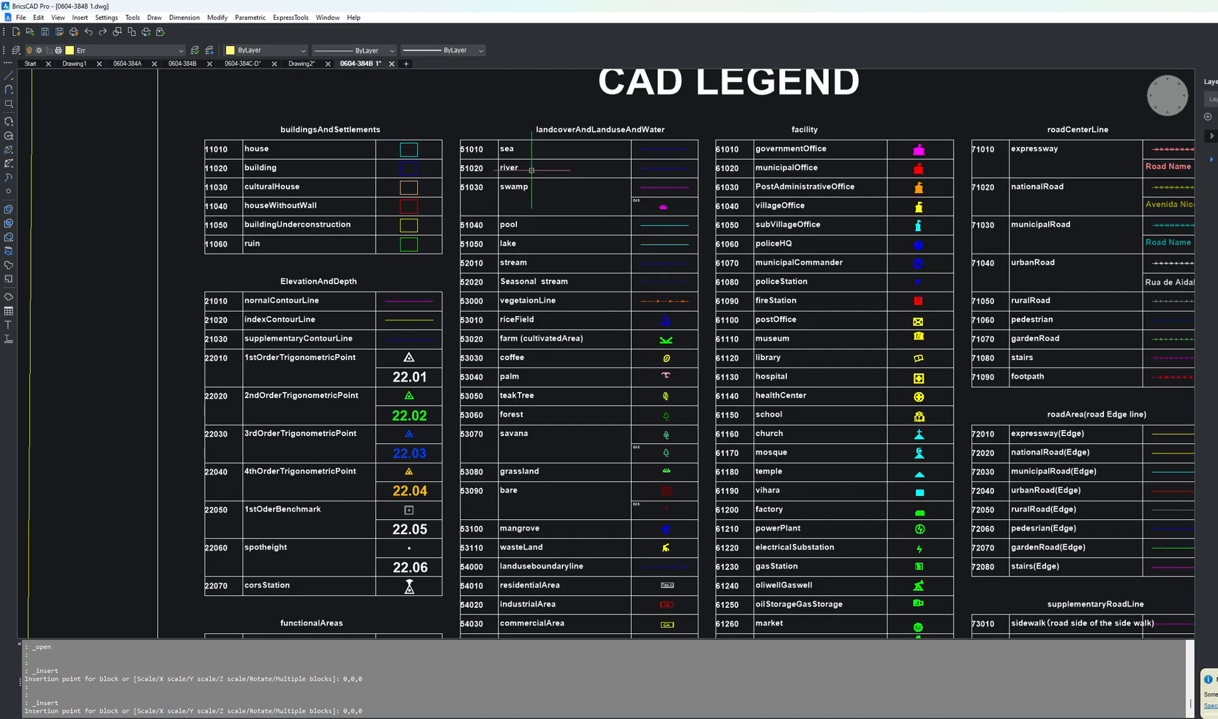
{"action": "scroll", "coordinate": [461, 188], "scroll_direction": "up", "scroll_amount": 2}
{"action": "scroll", "coordinate": [462, 187], "scroll_direction": "down", "scroll_amount": 2}
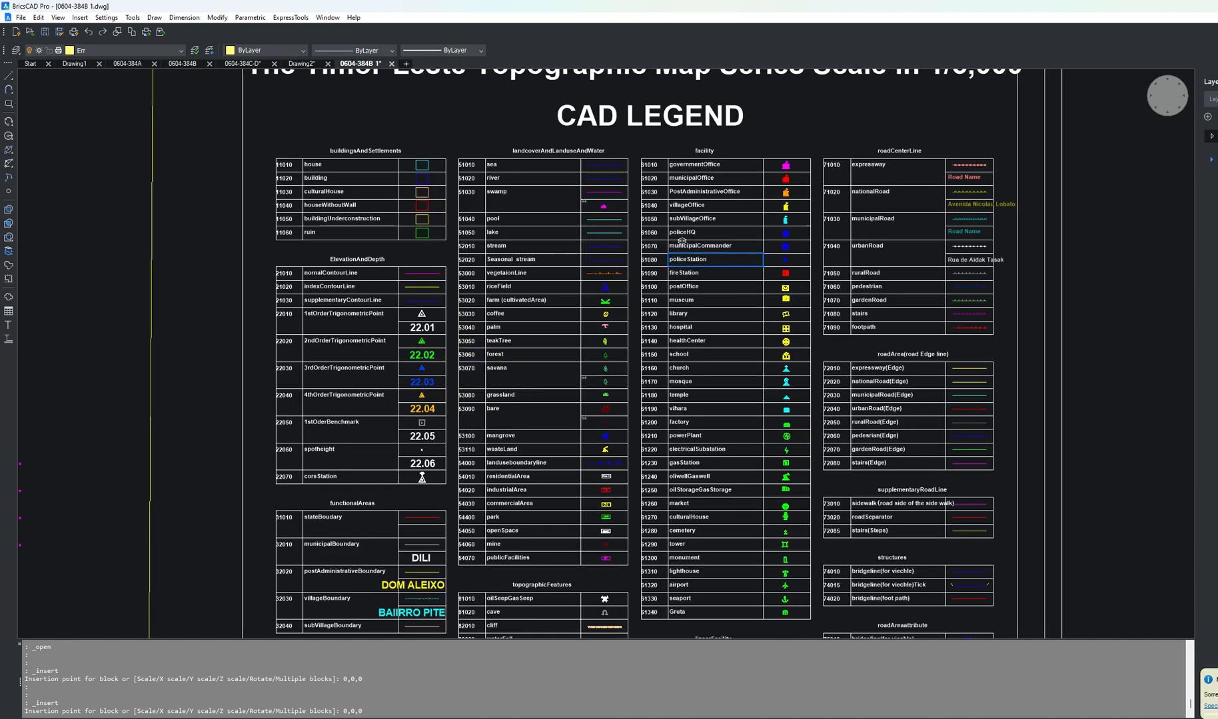
{"action": "scroll", "coordinate": [543, 360], "scroll_direction": "up", "scroll_amount": 2}
{"action": "scroll", "coordinate": [518, 302], "scroll_direction": "down", "scroll_amount": 2}
{"action": "scroll", "coordinate": [503, 412], "scroll_direction": "up", "scroll_amount": 2}
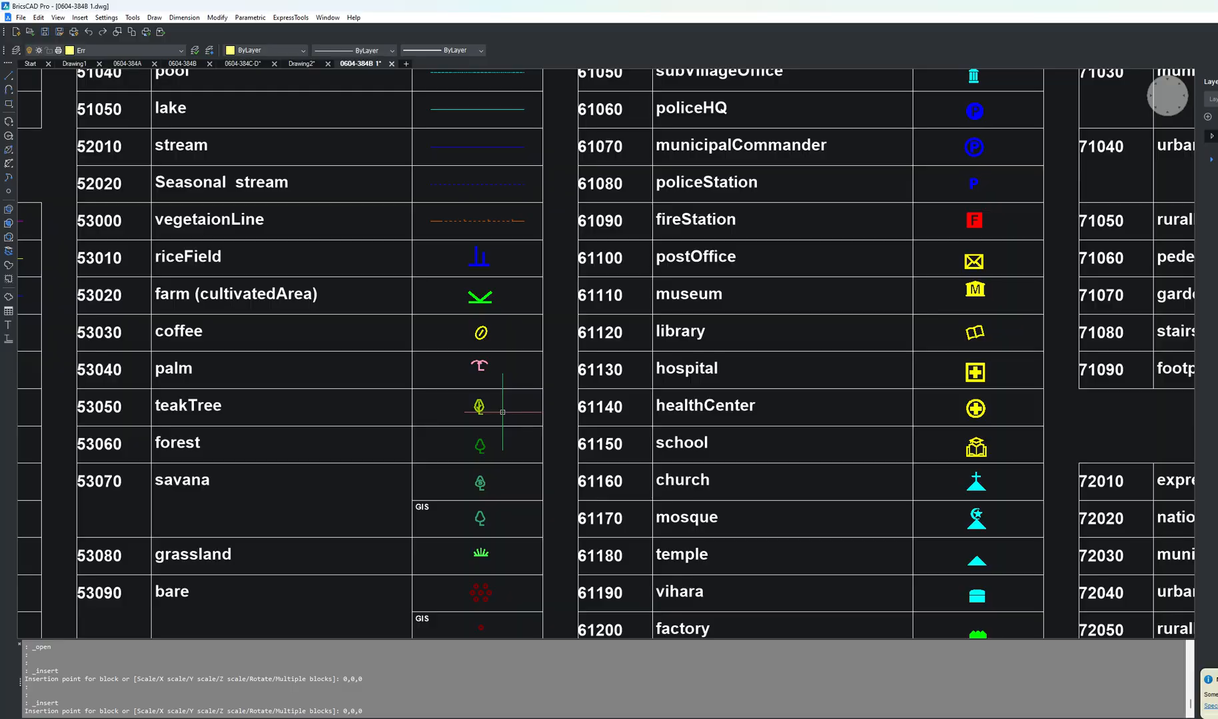
Step: Start Write Block and set the destination file name to SIMBOL FOREST in the 01.Wblock_ex_1107 folder
{"action": "type", "text": "w"}
{"action": "key", "text": "Return"}
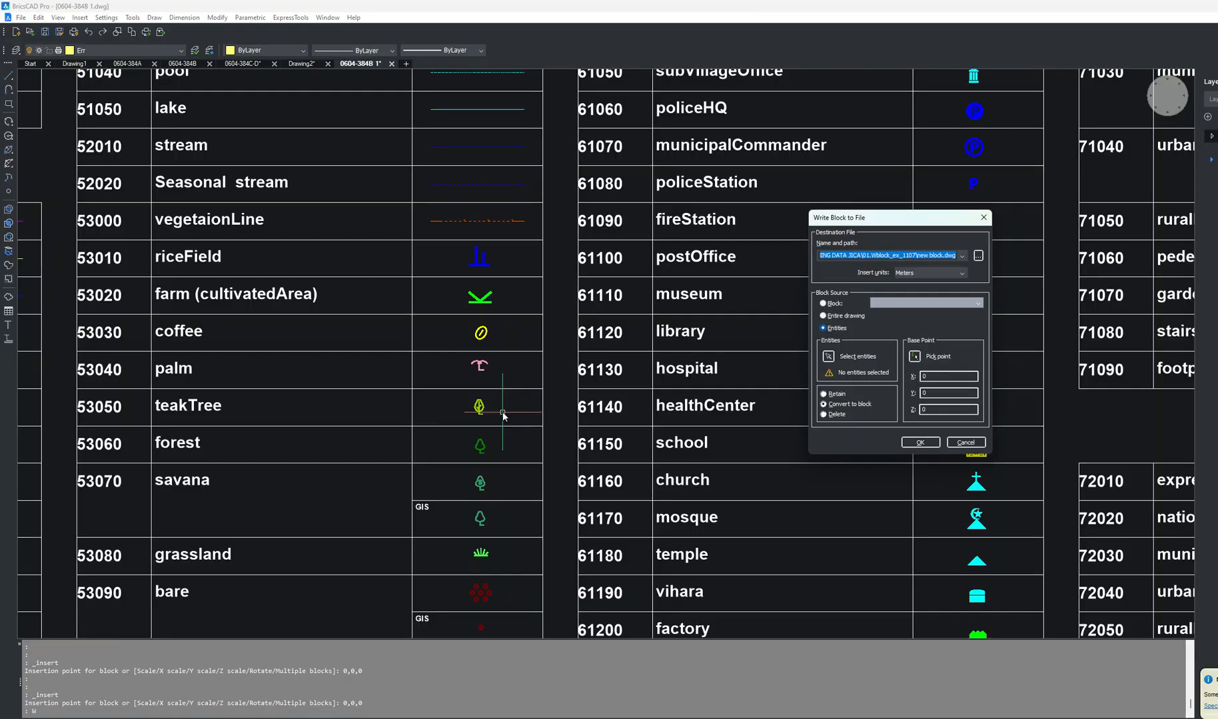
{"action": "left_click", "coordinate": [977, 256]}
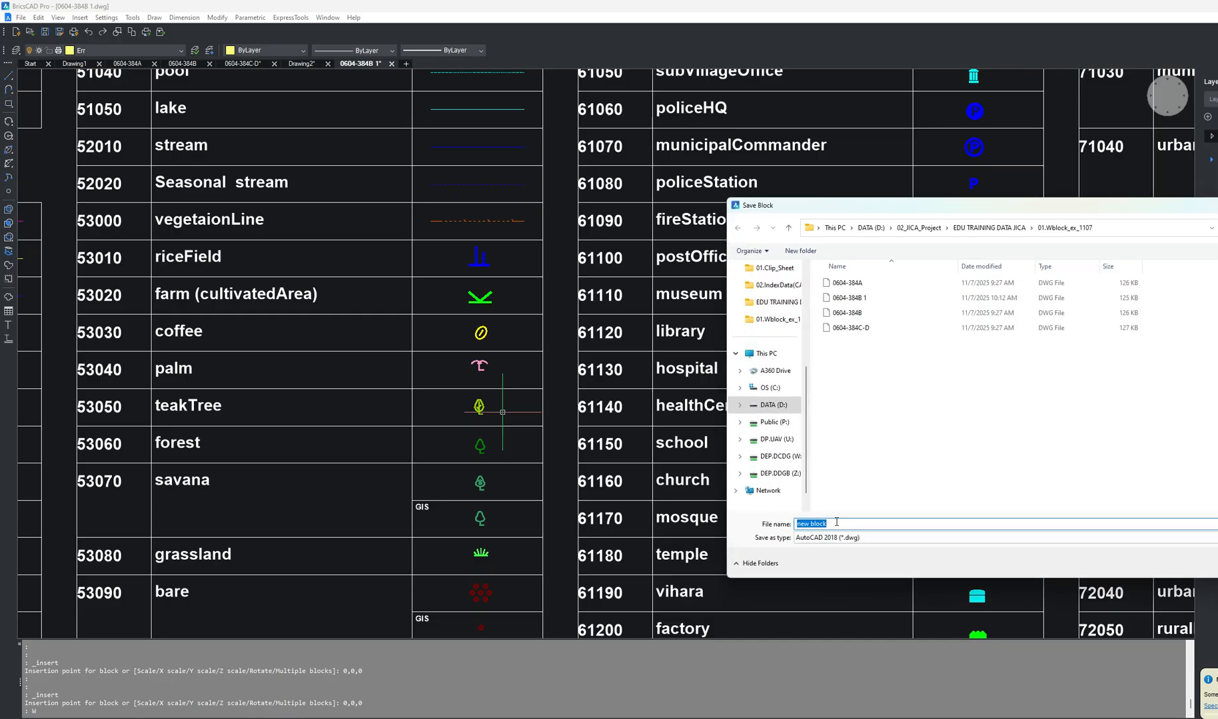
{"action": "key", "text": "BackSpace"}
{"action": "type", "text": "IMB"}
{"action": "type", "text": "OL "}
{"action": "type", "text": "ED"}
{"action": "key", "text": "BackSpace"}
{"action": "key", "text": "BackSpace"}
{"action": "type", "text": "FORES"}
{"action": "key", "text": "Return"}
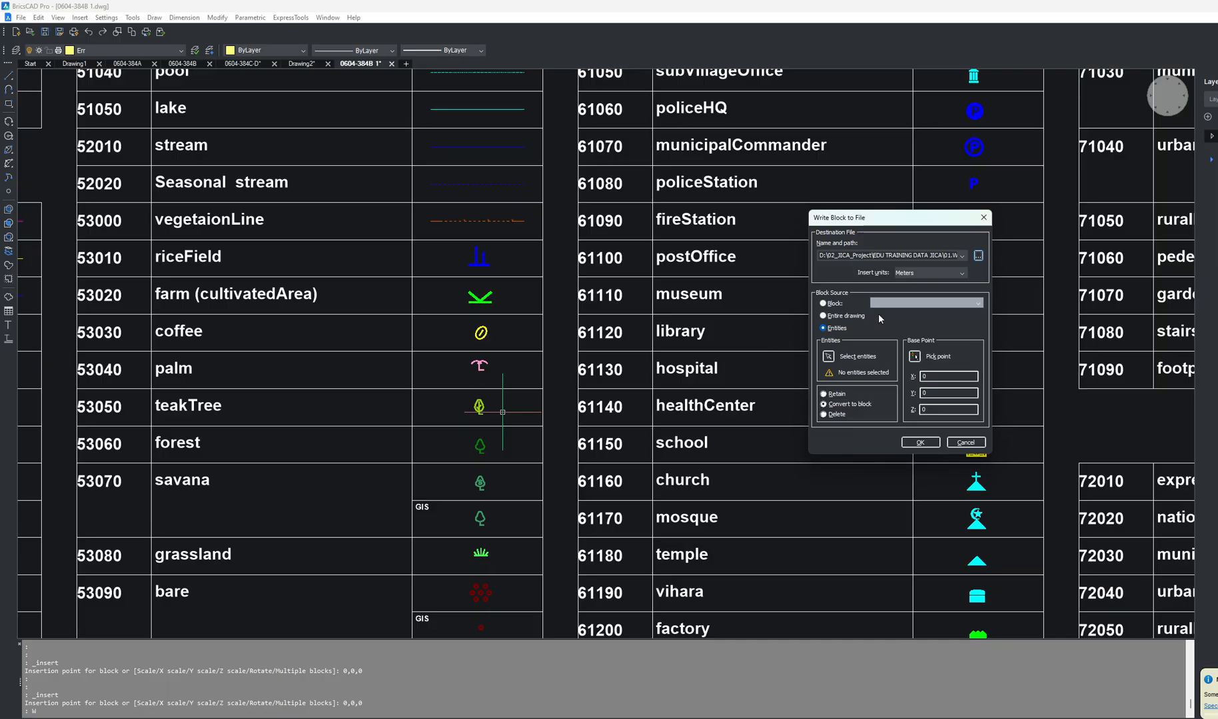
Step: Select the forest symbol in the legend as the block's entities and write the block file
{"action": "left_click", "coordinate": [827, 357]}
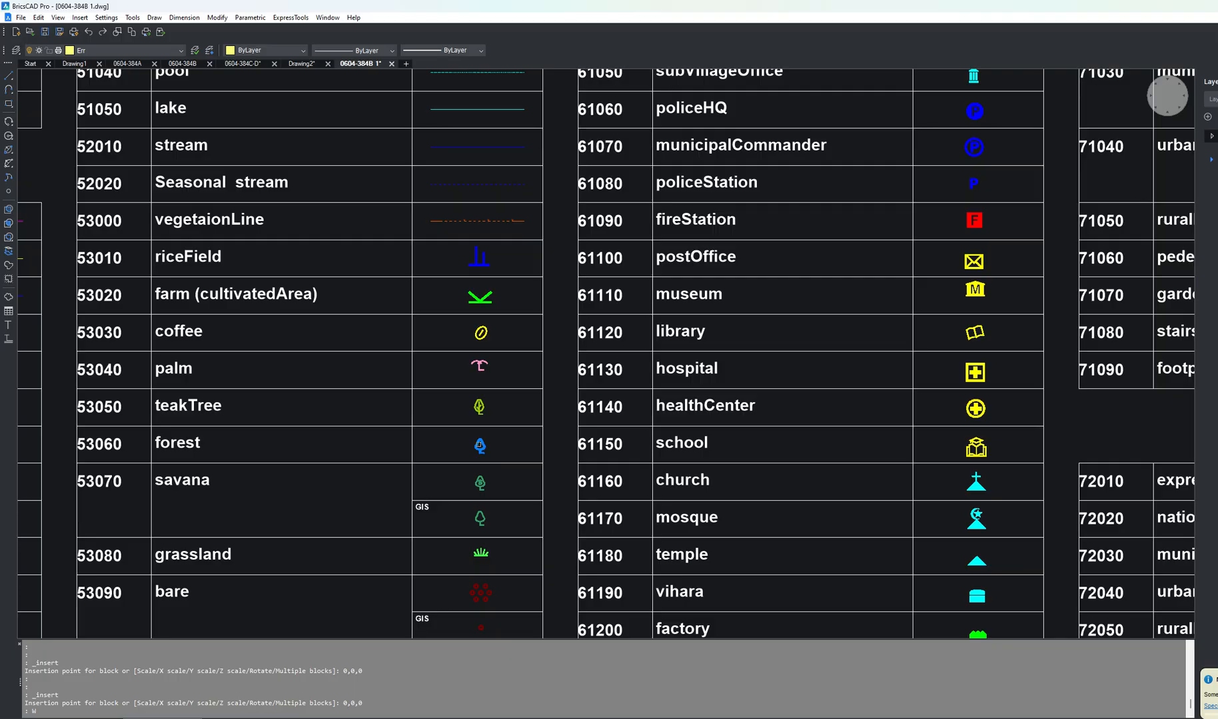
{"action": "left_click", "coordinate": [479, 445]}
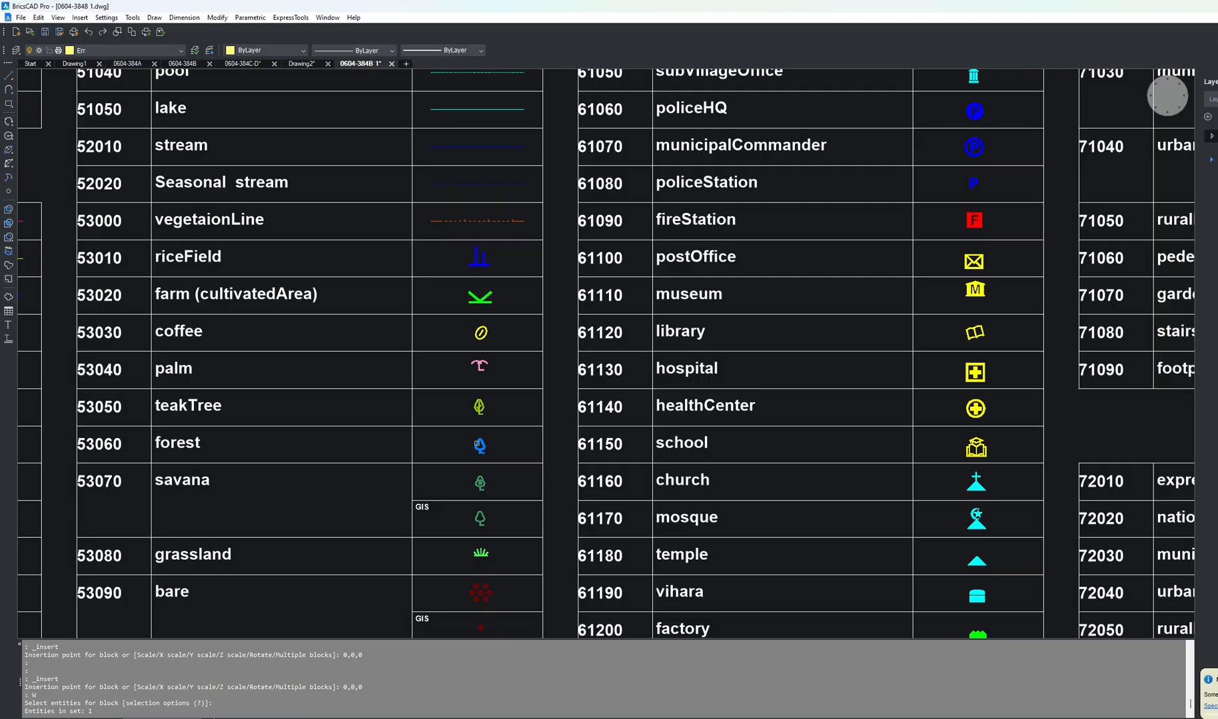
{"action": "key", "text": "Return"}
{"action": "left_click", "coordinate": [904, 440]}
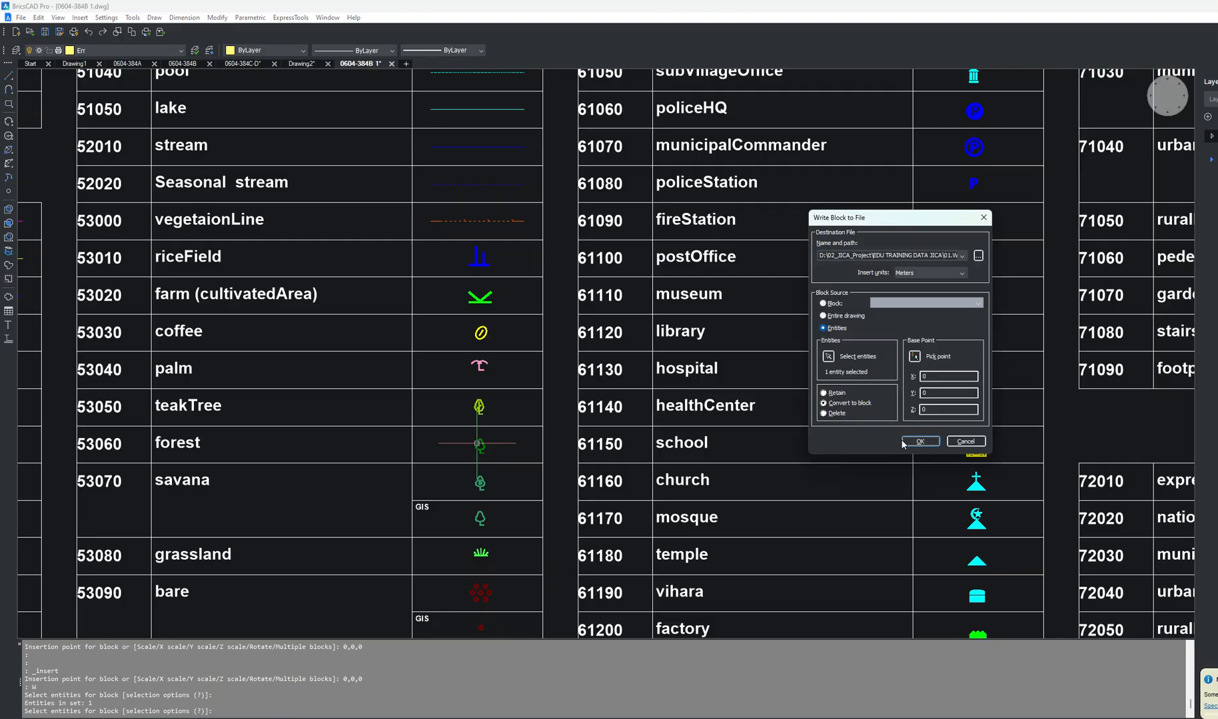
Step: Insert the SIMBOL FOREST block into the drawing
{"action": "scroll", "coordinate": [653, 409], "scroll_direction": "down", "scroll_amount": 10}
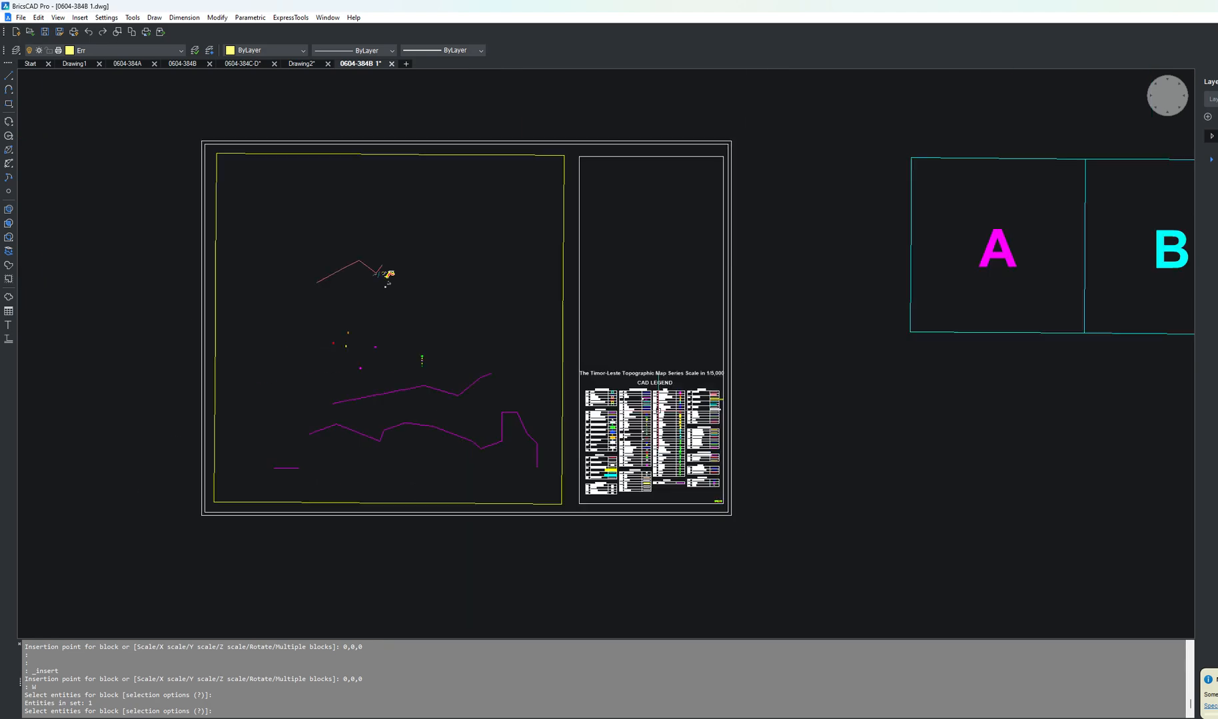
{"action": "left_click", "coordinate": [80, 18]}
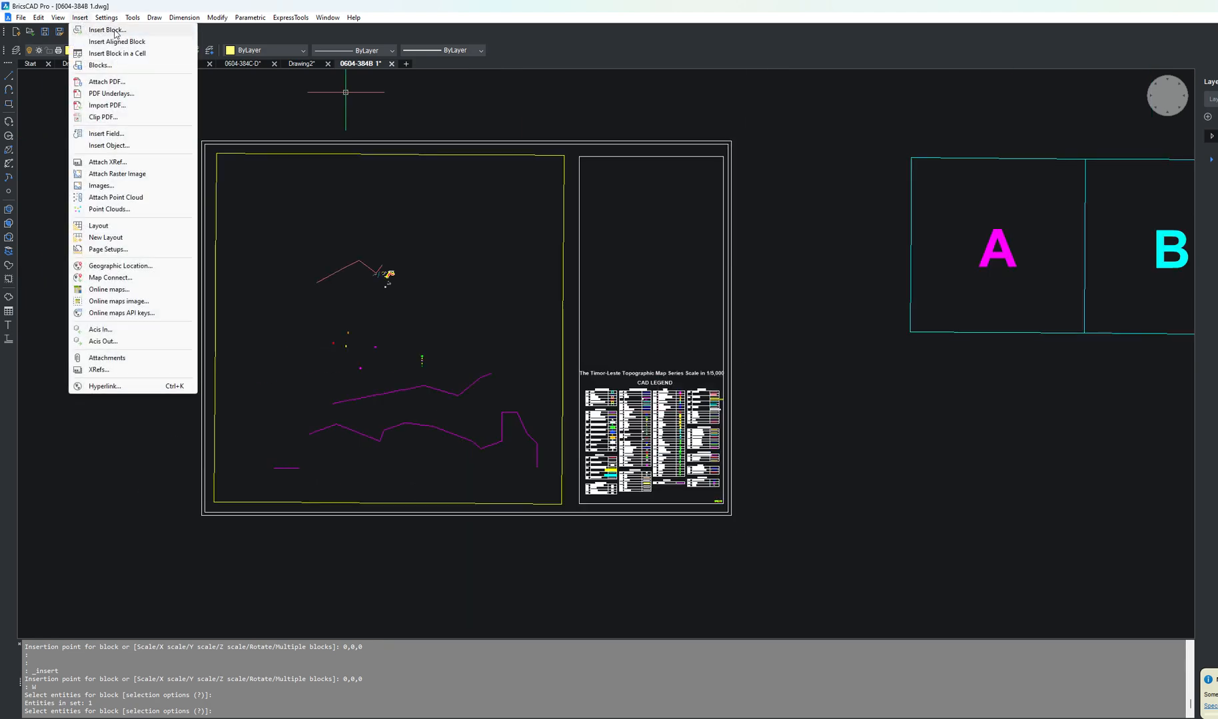
{"action": "left_click", "coordinate": [107, 30]}
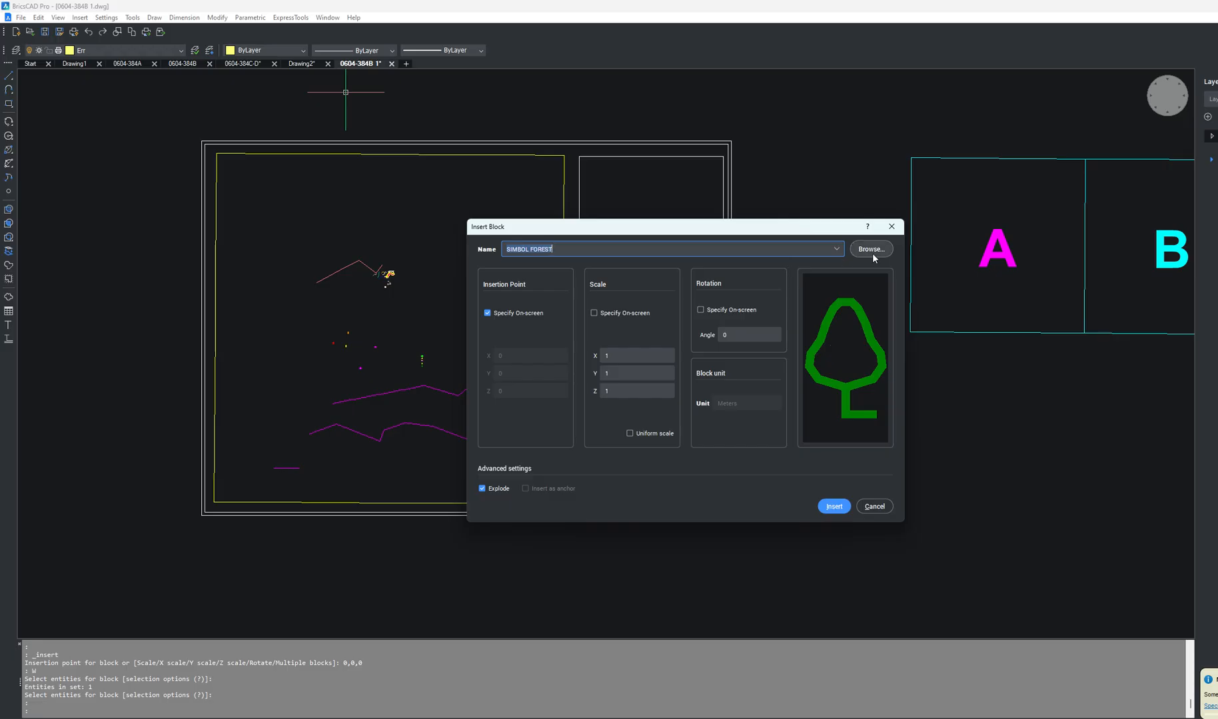
{"action": "left_click", "coordinate": [834, 506]}
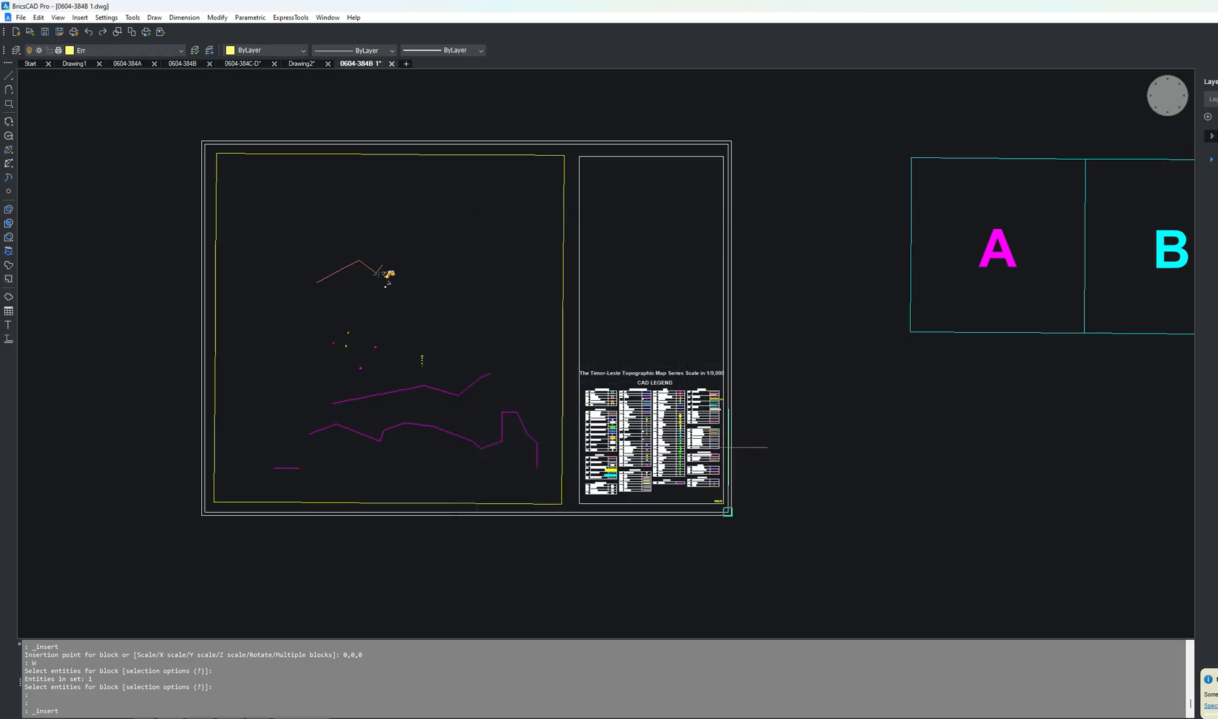
Step: Zoom around the map sheet and legend to locate the inserted forest symbol
{"action": "scroll", "coordinate": [421, 323], "scroll_direction": "up", "scroll_amount": 3}
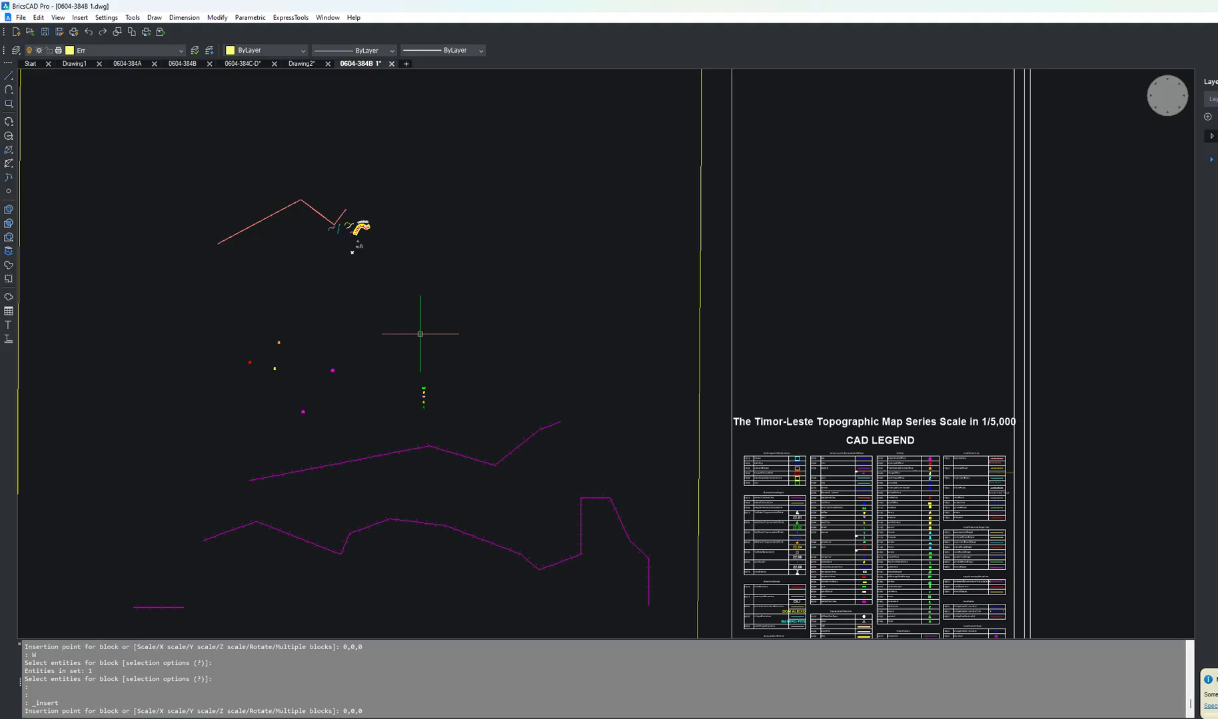
{"action": "scroll", "coordinate": [419, 334], "scroll_direction": "down", "scroll_amount": 3}
{"action": "scroll", "coordinate": [653, 393], "scroll_direction": "up", "scroll_amount": 8}
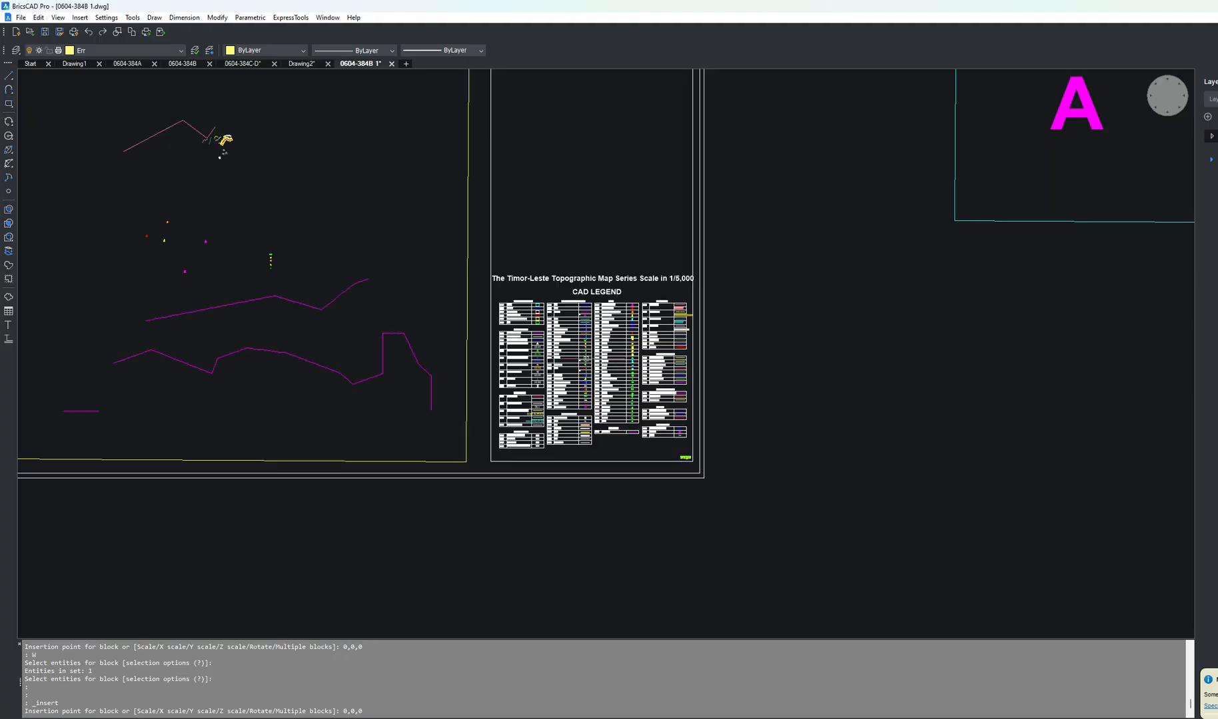
{"action": "scroll", "coordinate": [593, 380], "scroll_direction": "up", "scroll_amount": 5}
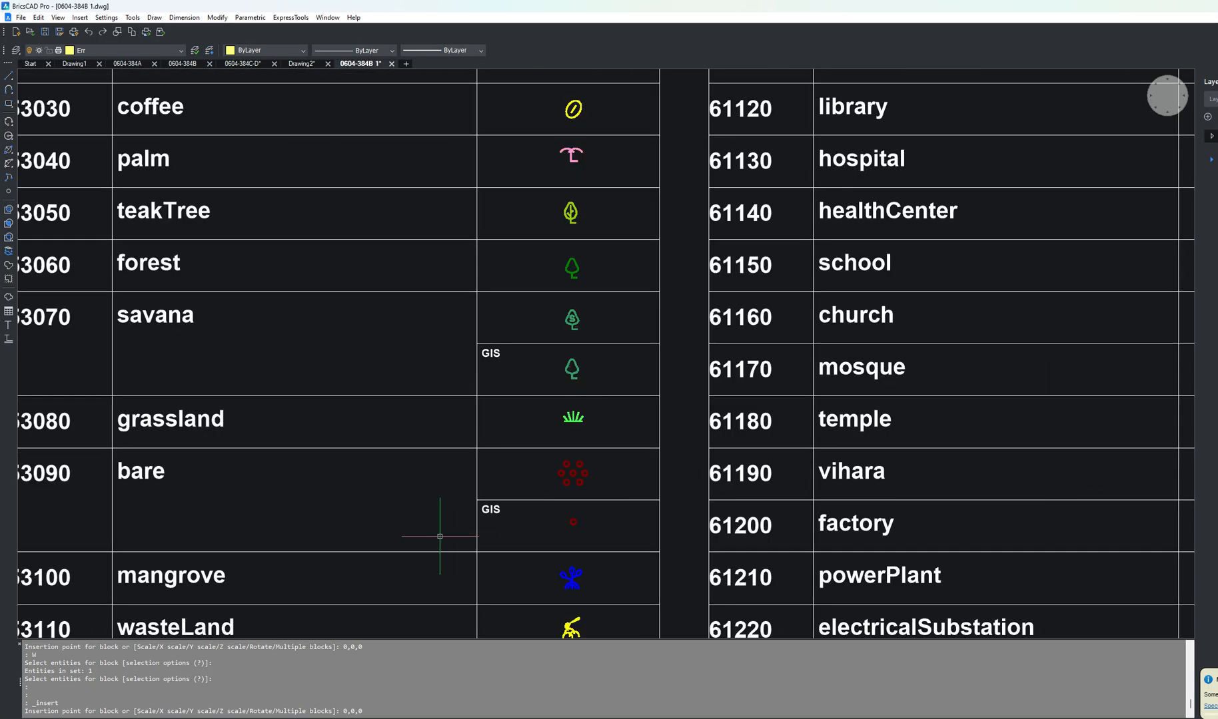
{"action": "scroll", "coordinate": [537, 314], "scroll_direction": "up", "scroll_amount": 5}
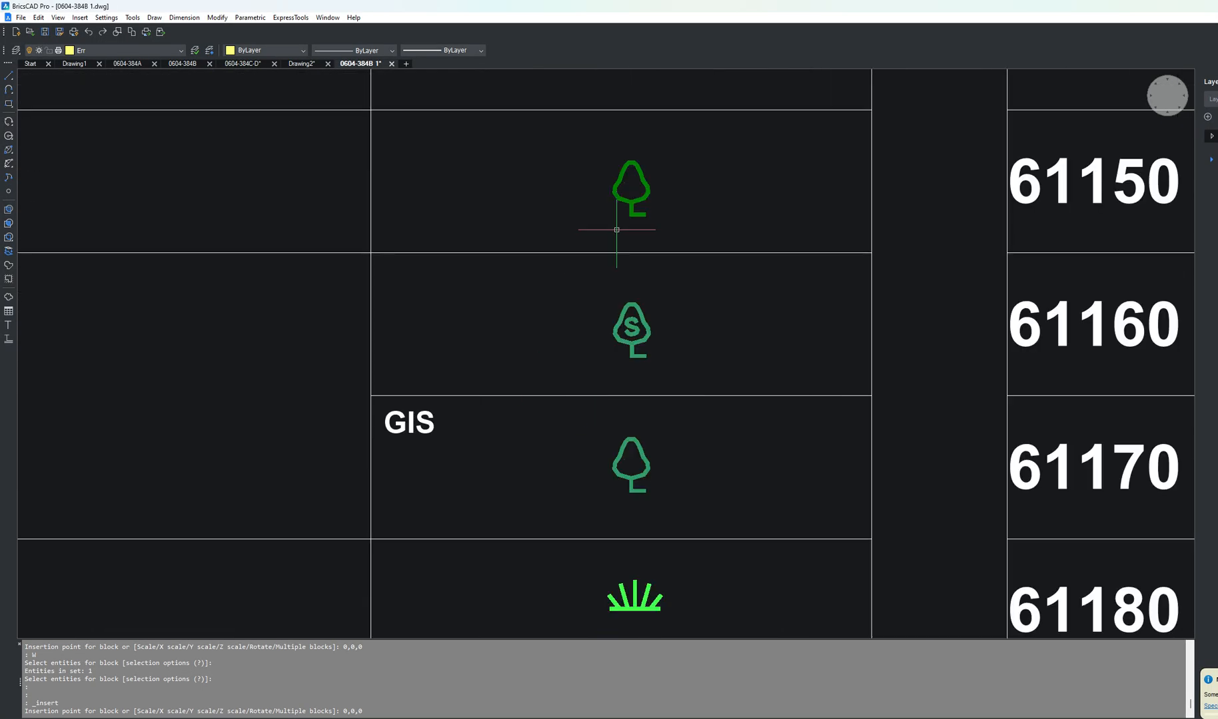
{"action": "scroll", "coordinate": [638, 234], "scroll_direction": "down", "scroll_amount": 5}
{"action": "scroll", "coordinate": [644, 259], "scroll_direction": "down", "scroll_amount": 4}
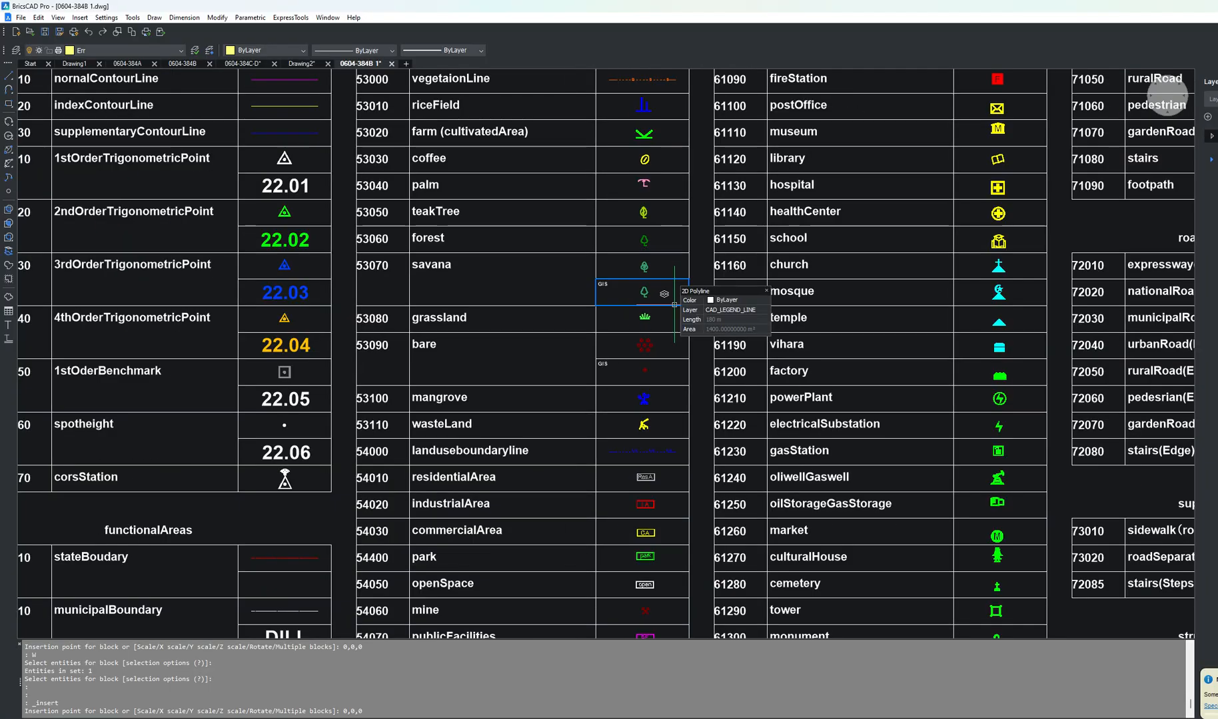
{"action": "scroll", "coordinate": [652, 285], "scroll_direction": "up", "scroll_amount": 4}
{"action": "scroll", "coordinate": [652, 286], "scroll_direction": "down", "scroll_amount": 7}
{"action": "scroll", "coordinate": [666, 299], "scroll_direction": "down", "scroll_amount": 10}
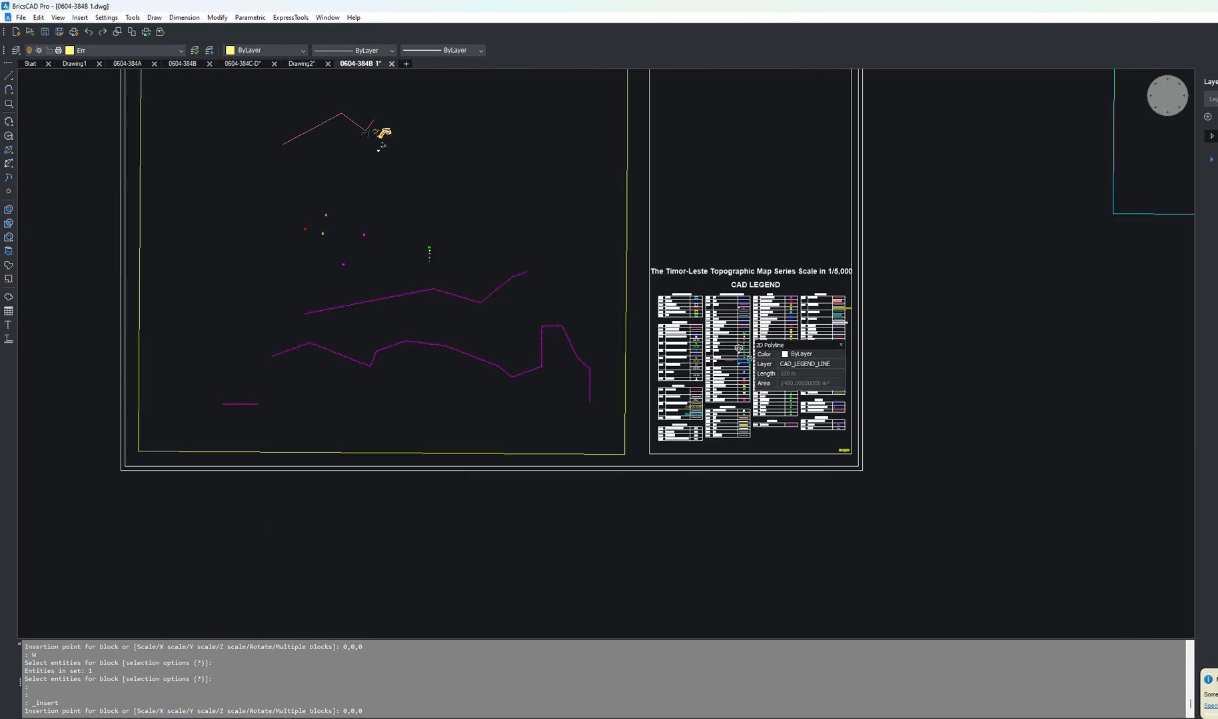
{"action": "scroll", "coordinate": [596, 246], "scroll_direction": "up", "scroll_amount": 5}
{"action": "scroll", "coordinate": [597, 246], "scroll_direction": "up", "scroll_amount": 6}
{"action": "scroll", "coordinate": [652, 264], "scroll_direction": "down", "scroll_amount": 5}
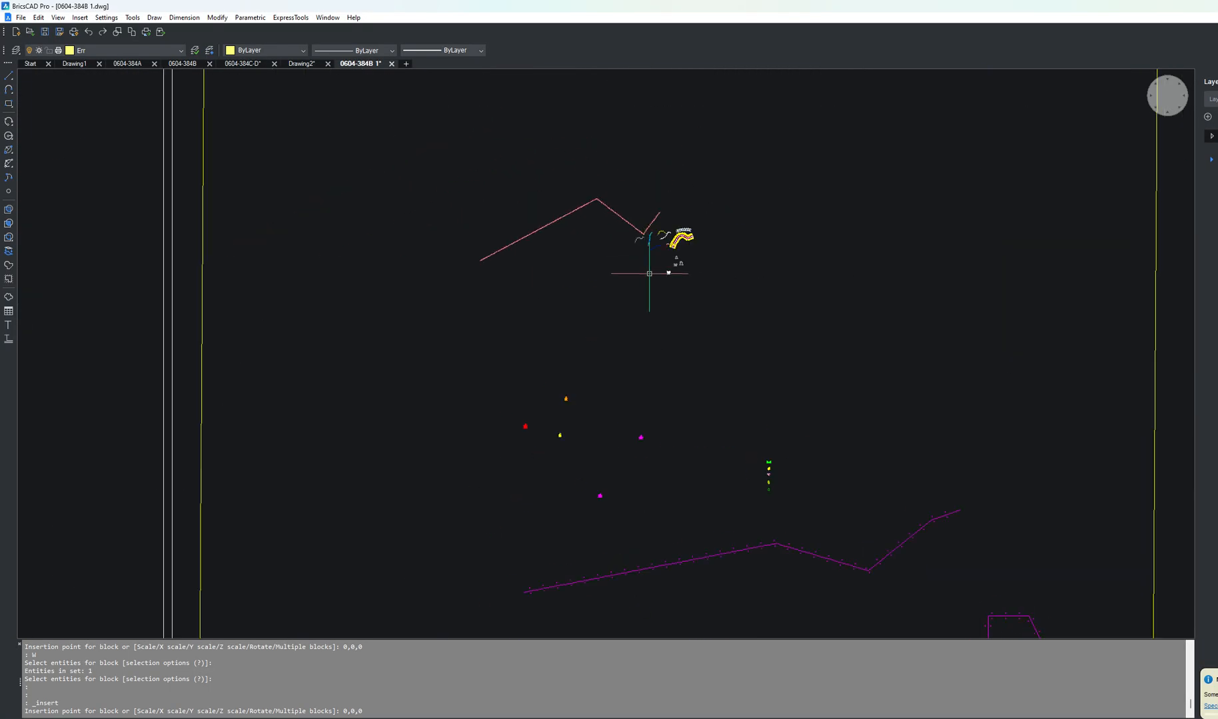
{"action": "scroll", "coordinate": [584, 460], "scroll_direction": "up", "scroll_amount": 5}
{"action": "scroll", "coordinate": [565, 404], "scroll_direction": "down", "scroll_amount": 5}
{"action": "scroll", "coordinate": [909, 499], "scroll_direction": "up", "scroll_amount": 4}
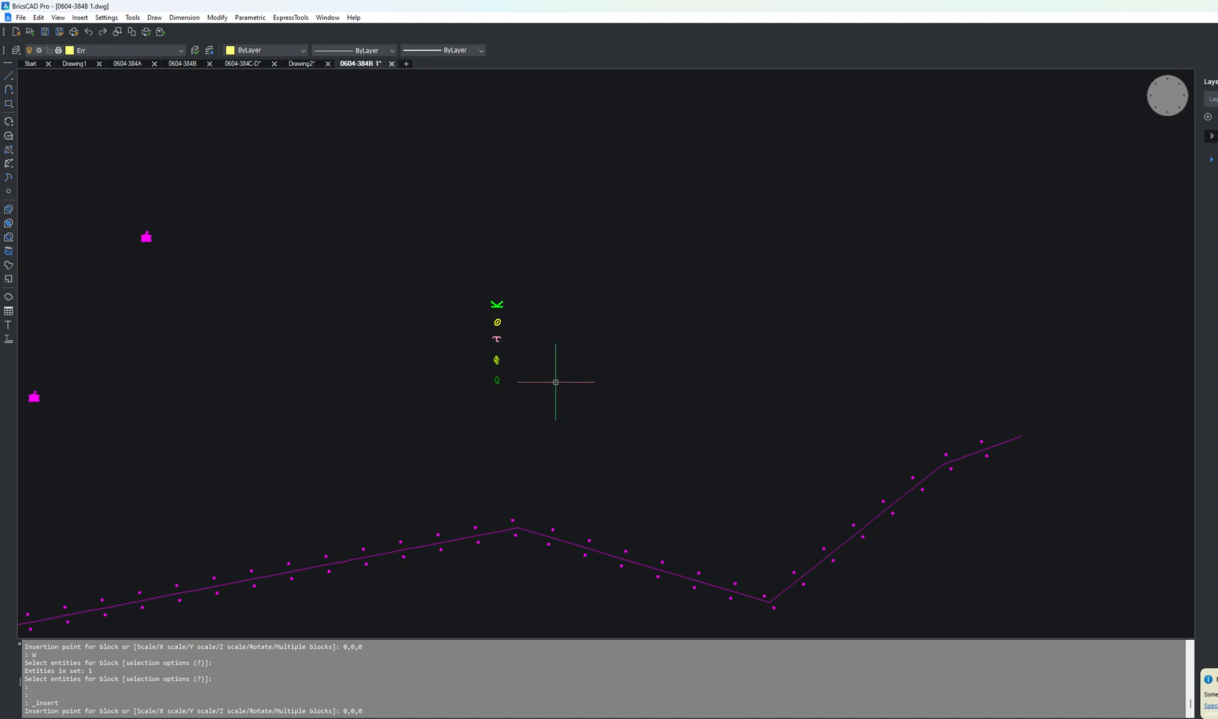
{"action": "scroll", "coordinate": [495, 370], "scroll_direction": "up", "scroll_amount": 4}
{"action": "scroll", "coordinate": [505, 388], "scroll_direction": "down", "scroll_amount": 10}
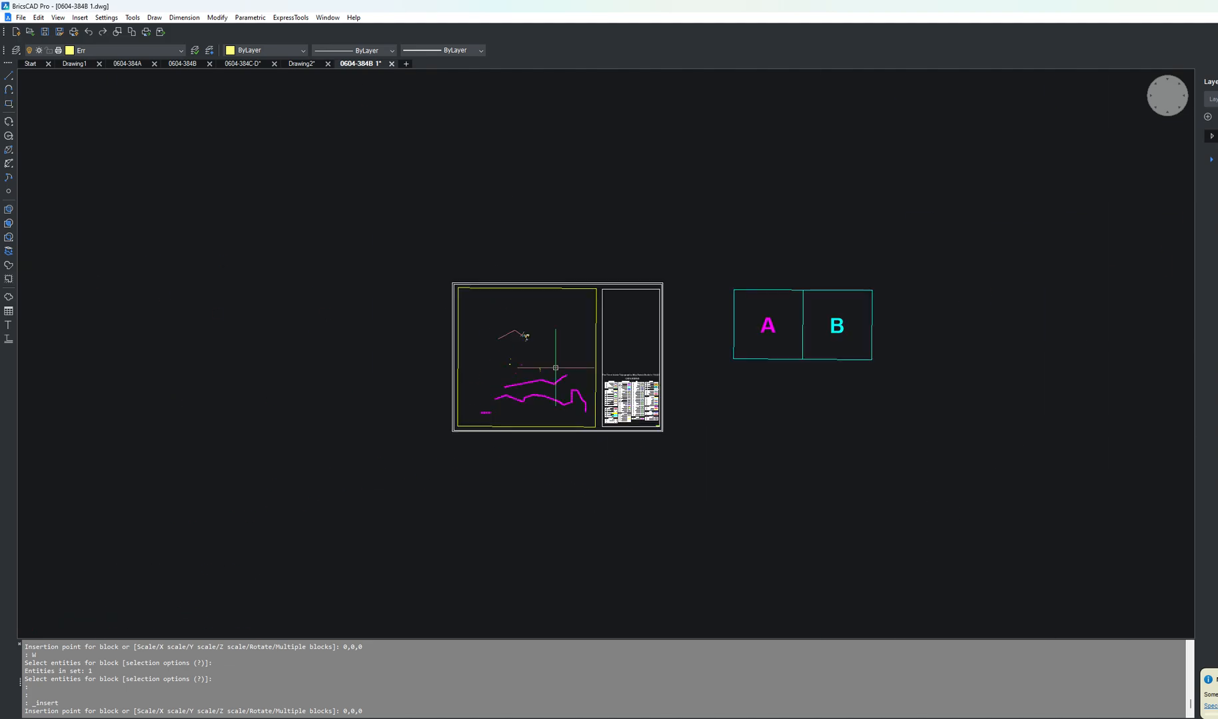
{"action": "scroll", "coordinate": [576, 365], "scroll_direction": "up", "scroll_amount": 3}
Step: Insert SIMBOL FOREST again at 0,0,0 with Explode turned off
{"action": "left_click", "coordinate": [81, 19]}
{"action": "left_click", "coordinate": [104, 29]}
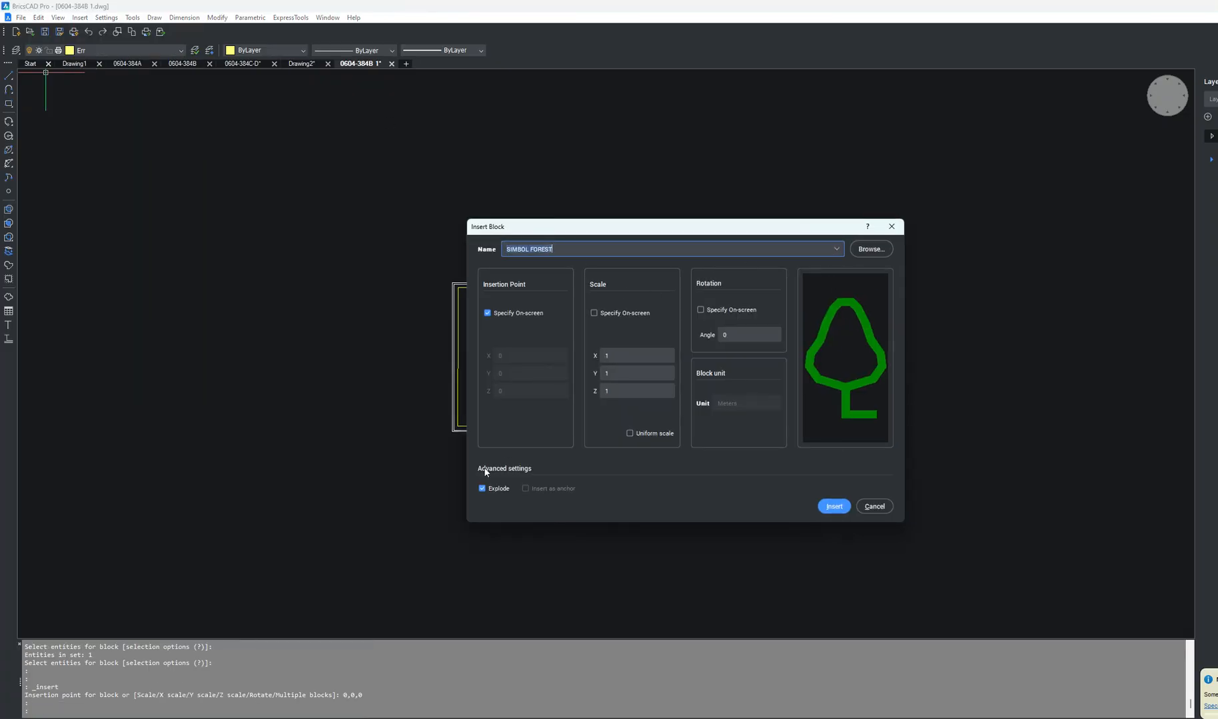
{"action": "left_click", "coordinate": [482, 489]}
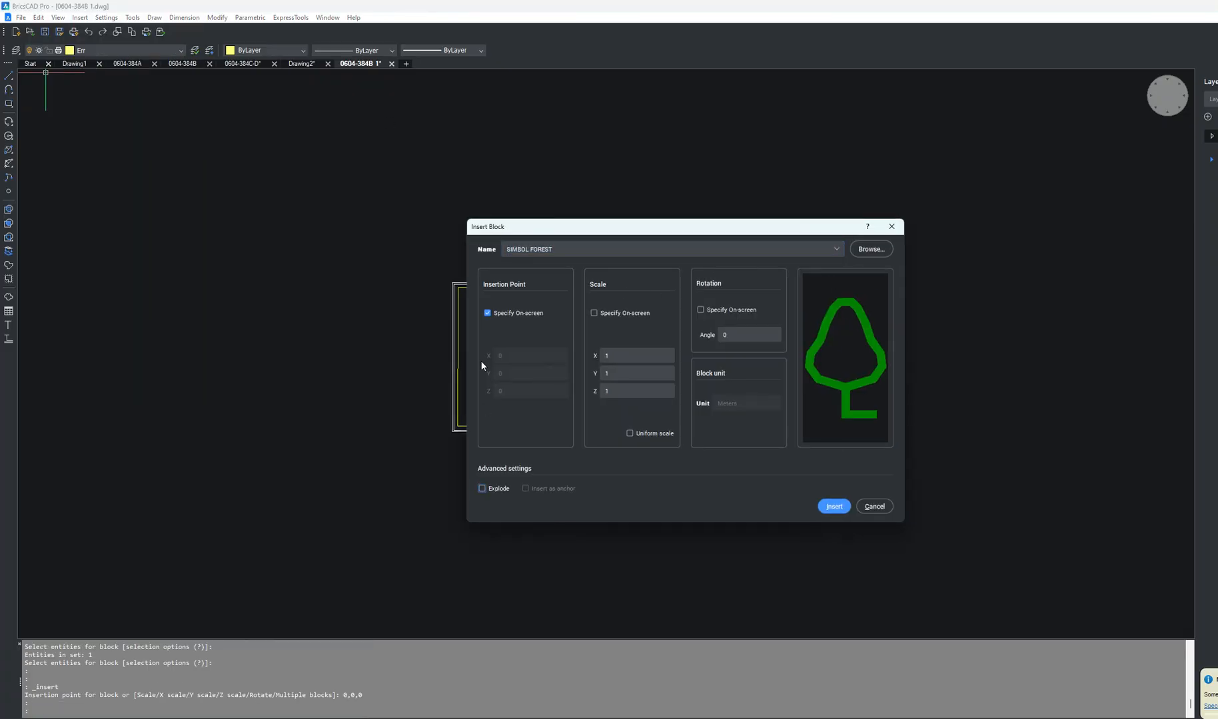
{"action": "left_click", "coordinate": [485, 313]}
{"action": "left_click", "coordinate": [833, 506]}
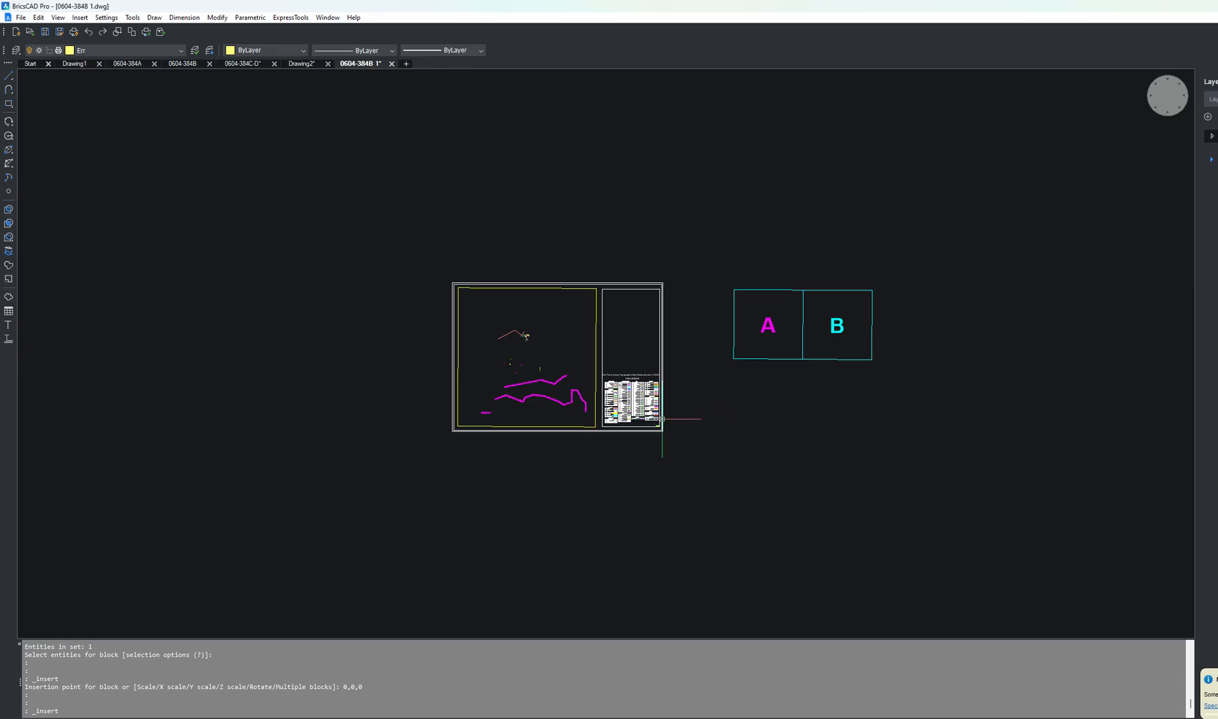
Step: Insert SIMBOL FOREST once more at 0,0,0 with Explode turned on
{"action": "scroll", "coordinate": [625, 397], "scroll_direction": "up", "scroll_amount": 5, "text": "ctrl"}
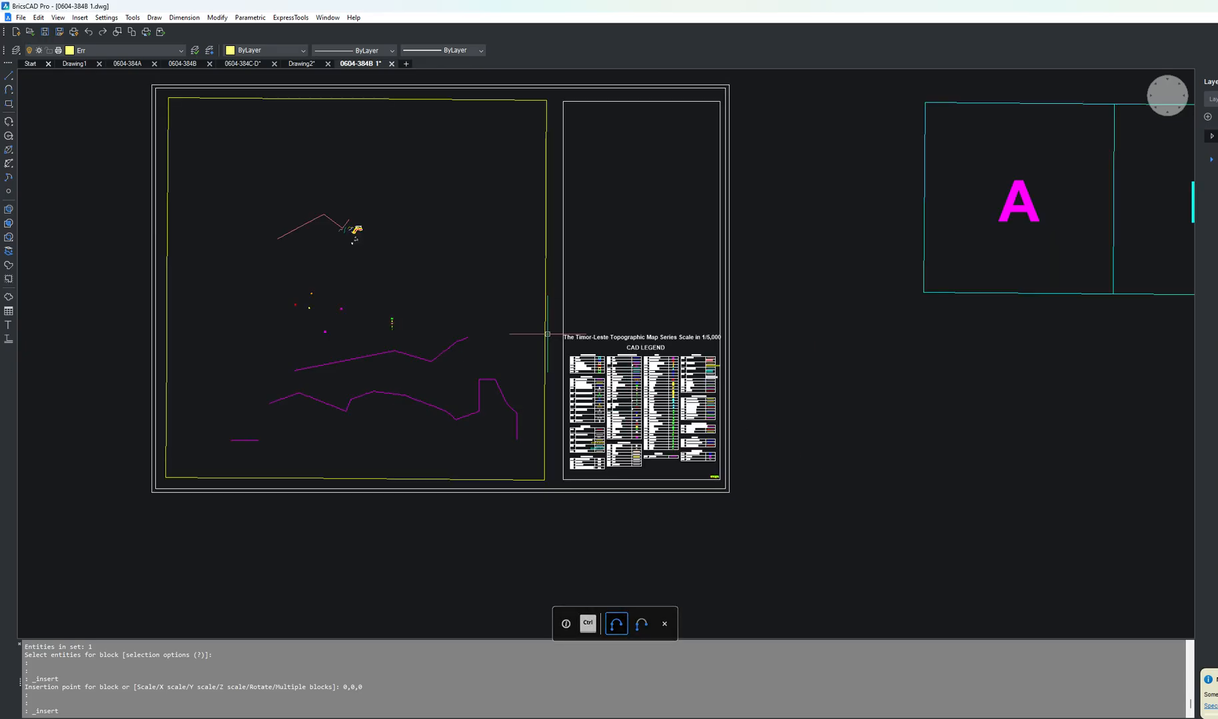
{"action": "scroll", "coordinate": [637, 420], "scroll_direction": "up", "scroll_amount": 5, "text": "ctrl"}
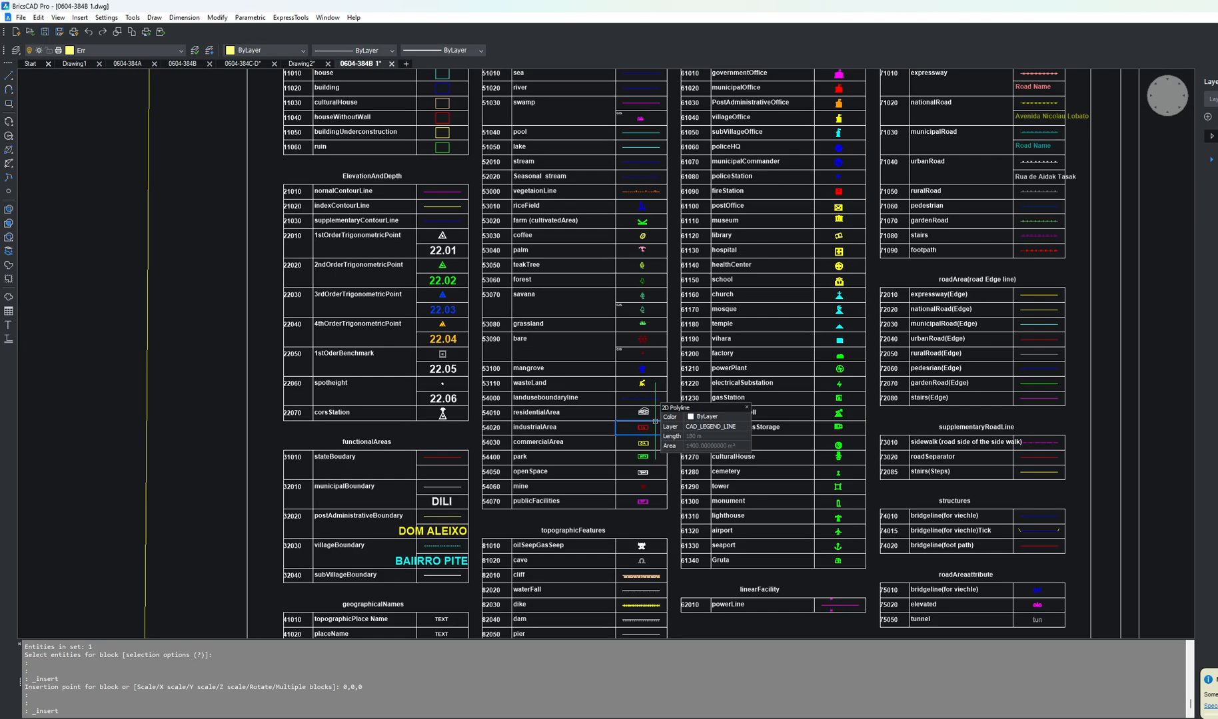
{"action": "scroll", "coordinate": [655, 421], "scroll_direction": "down", "scroll_amount": 5}
{"action": "scroll", "coordinate": [620, 332], "scroll_direction": "down", "scroll_amount": 4}
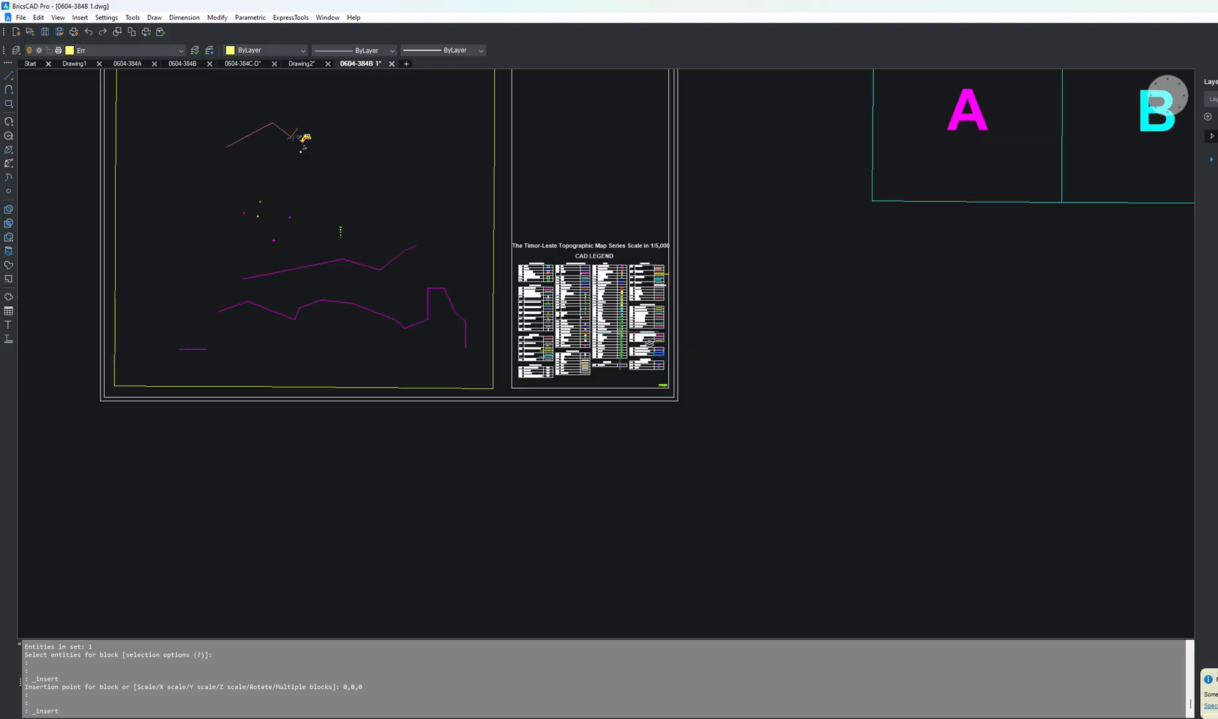
{"action": "left_click", "coordinate": [100, 18]}
{"action": "left_click", "coordinate": [100, 31]}
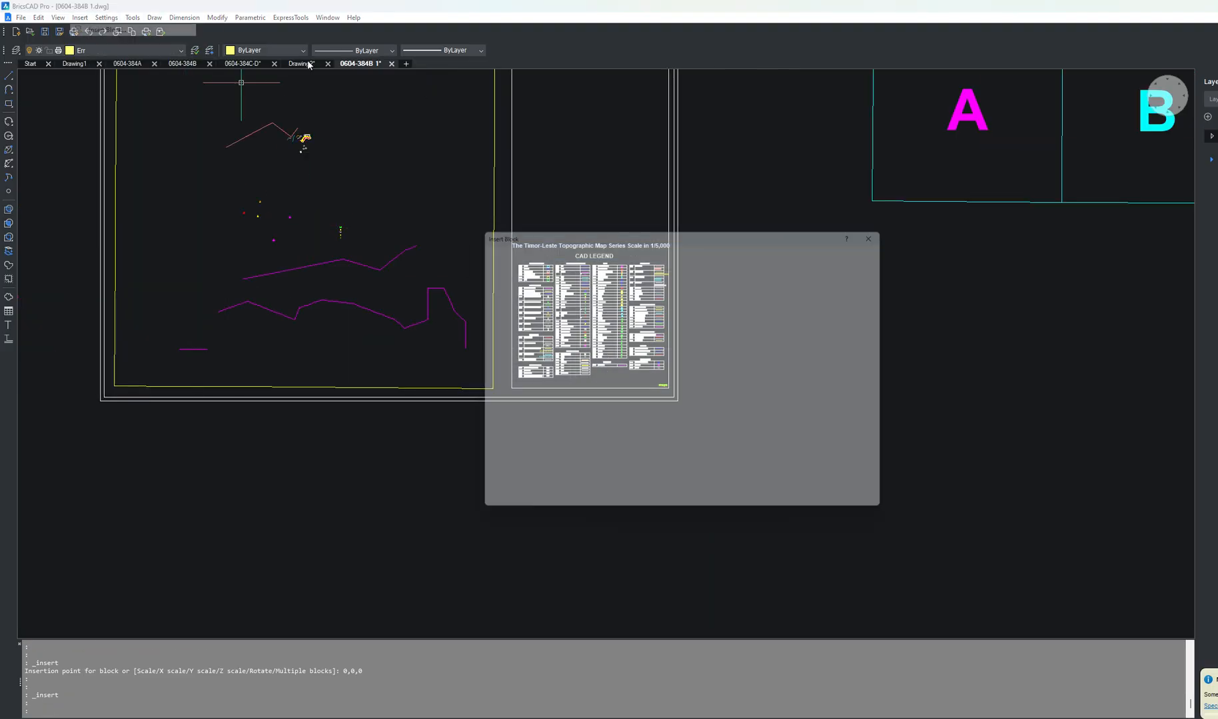
{"action": "left_click", "coordinate": [491, 489]}
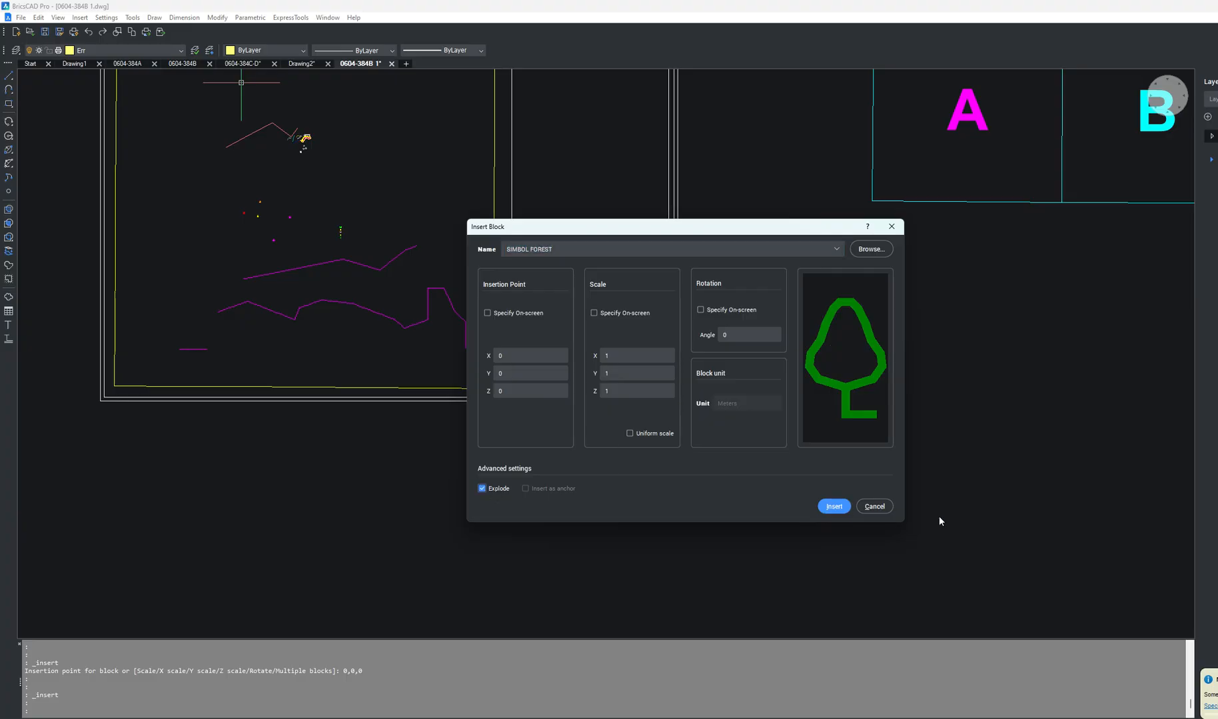
{"action": "left_click", "coordinate": [834, 506]}
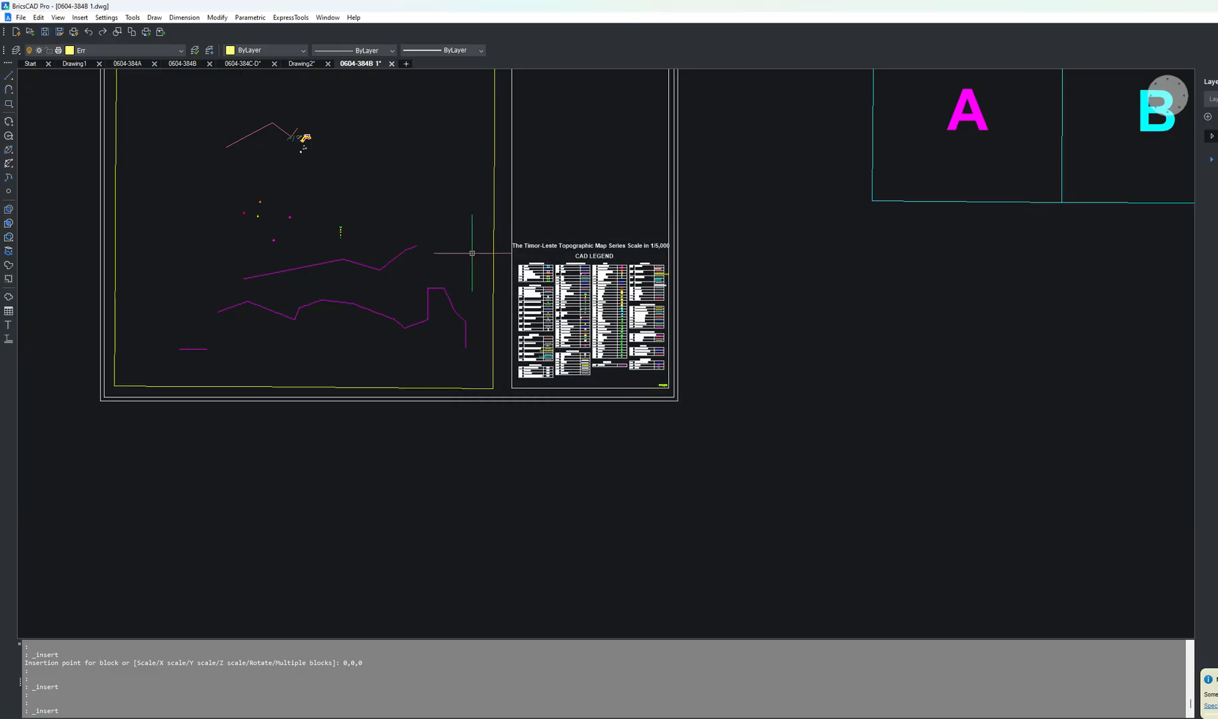
Step: Zoom in near the drawing origin to inspect the inserted symbols
{"action": "scroll", "coordinate": [715, 448], "scroll_direction": "down", "scroll_amount": 5}
{"action": "scroll", "coordinate": [626, 360], "scroll_direction": "up", "scroll_amount": 3}
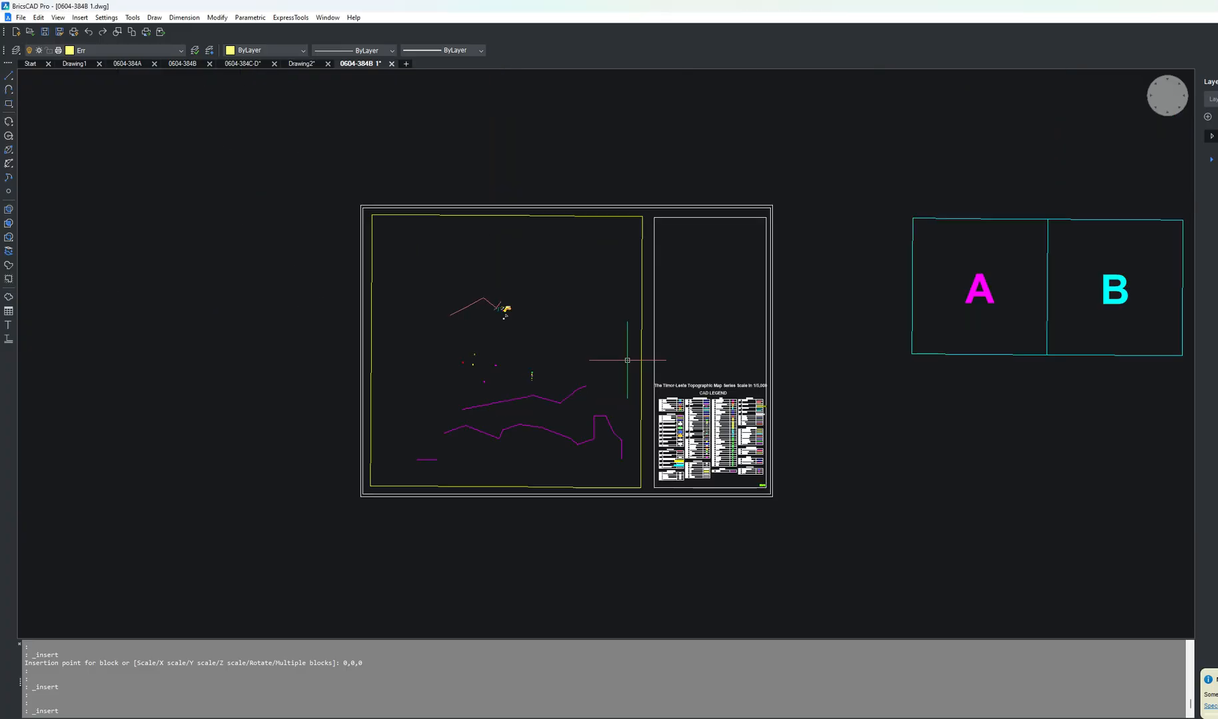
{"action": "scroll", "coordinate": [566, 264], "scroll_direction": "up", "scroll_amount": 4}
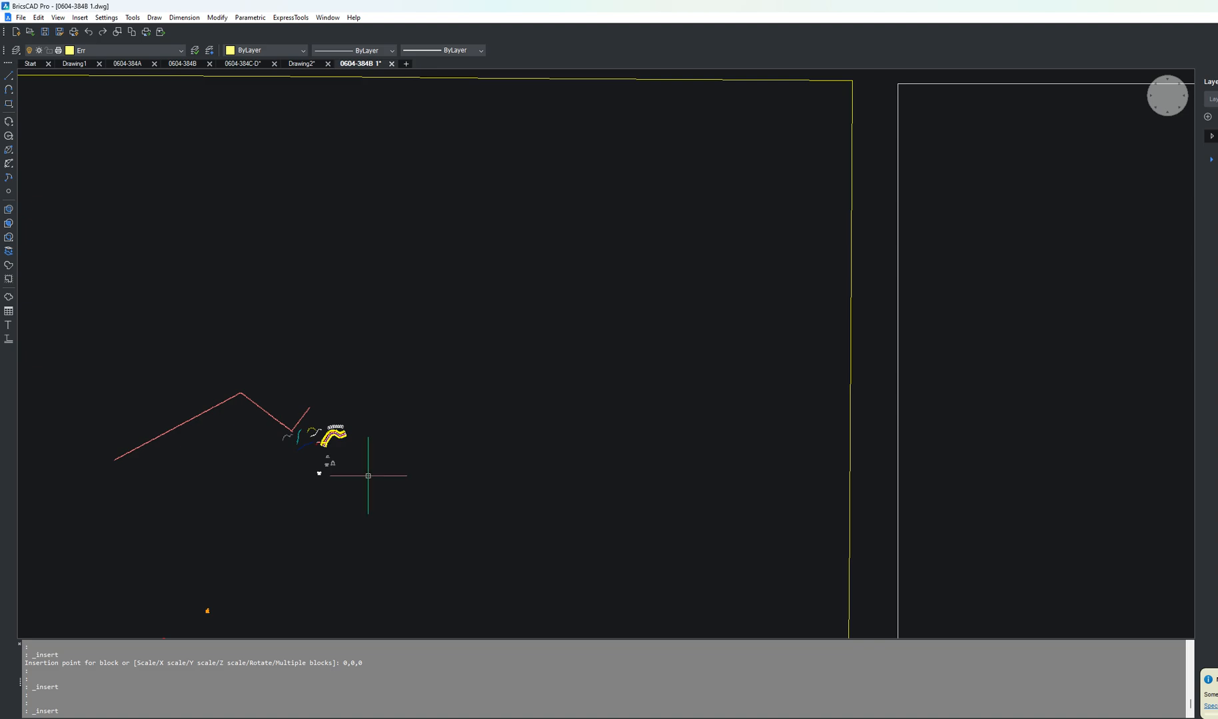
Step: Zoom to the drawing extents and look over the map sheet, legend and index areas
{"action": "scroll", "coordinate": [393, 479], "scroll_direction": "down", "scroll_amount": 3}
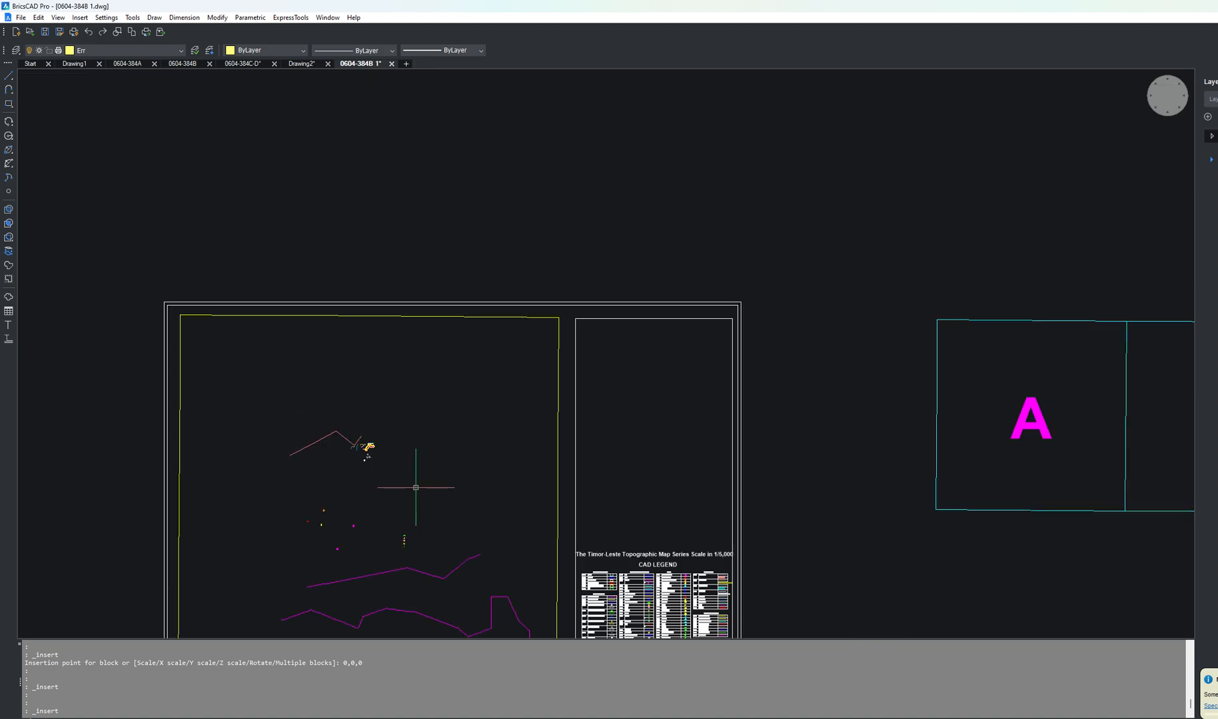
{"action": "type", "text": "z"}
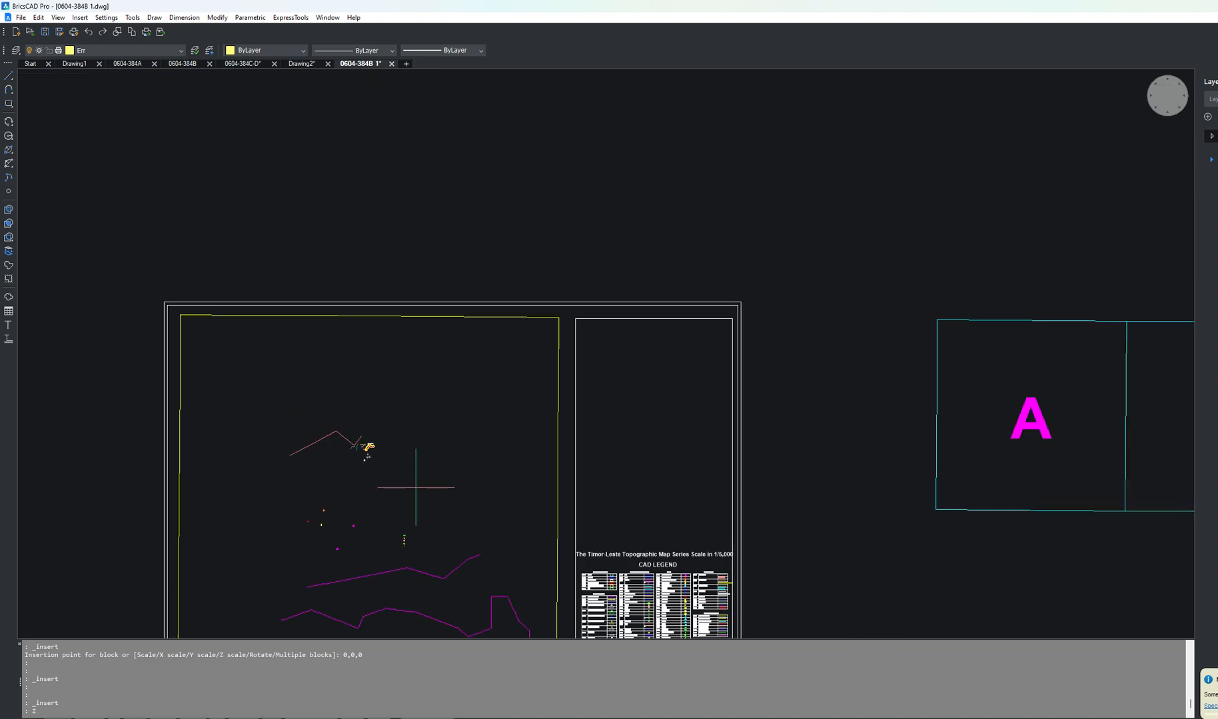
{"action": "key", "text": "Return"}
{"action": "type", "text": "e"}
{"action": "key", "text": "Return"}
{"action": "scroll", "coordinate": [607, 358], "scroll_direction": "up", "scroll_amount": 7}
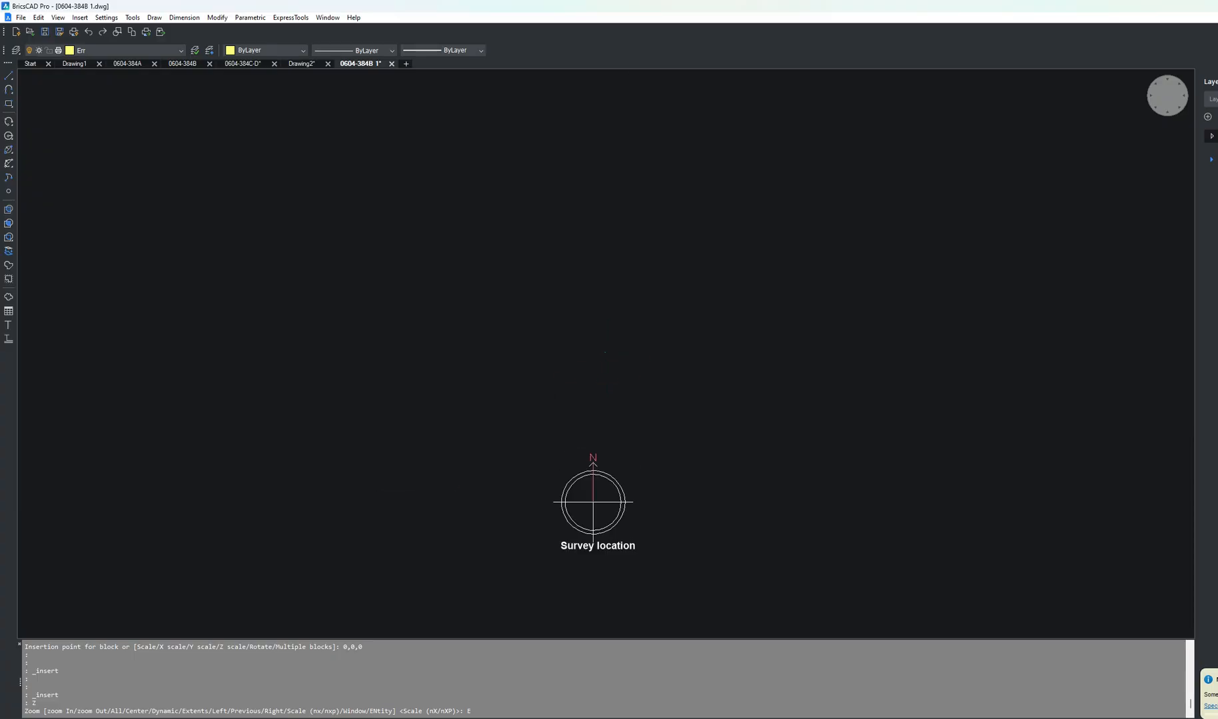
{"action": "scroll", "coordinate": [639, 319], "scroll_direction": "up", "scroll_amount": 10}
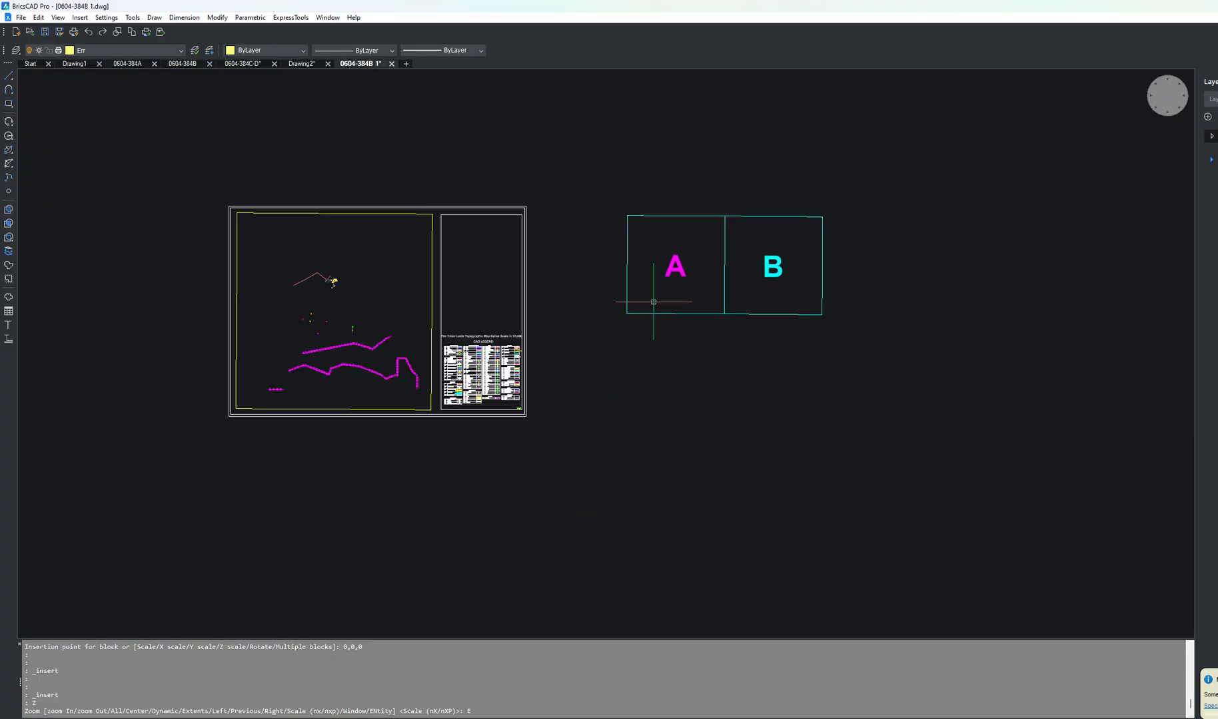
{"action": "scroll", "coordinate": [470, 403], "scroll_direction": "up", "scroll_amount": 10}
{"action": "scroll", "coordinate": [587, 406], "scroll_direction": "up", "scroll_amount": 4}
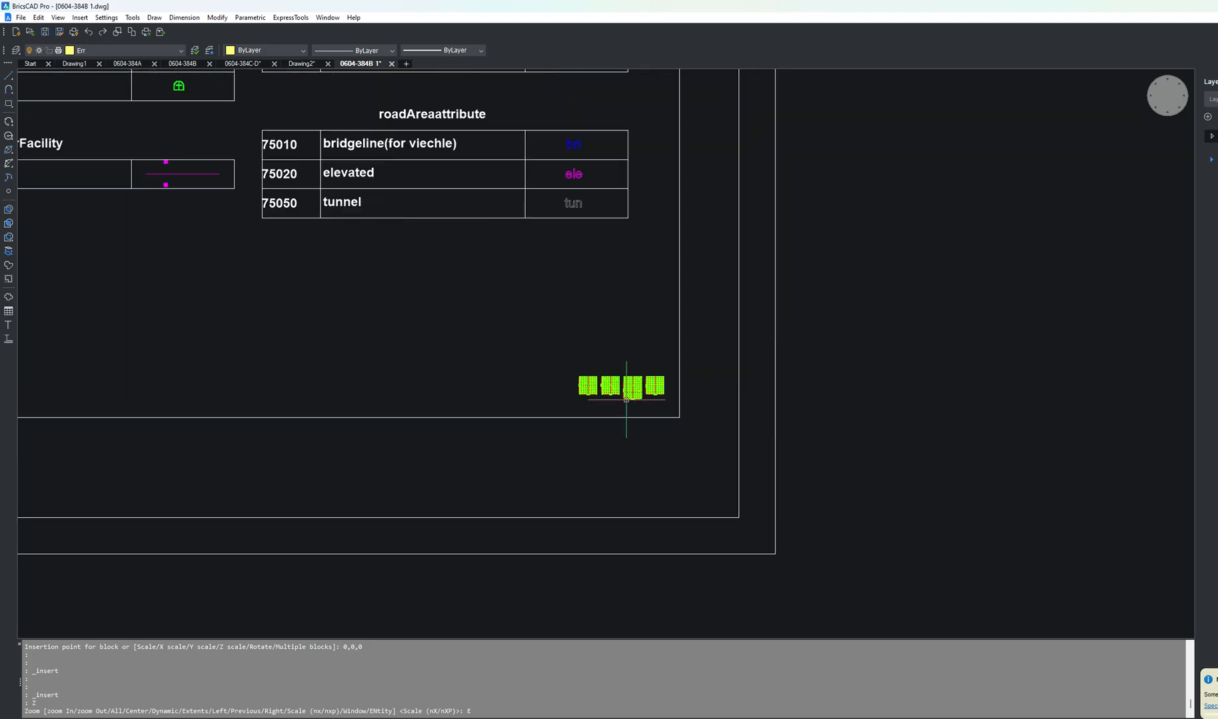
{"action": "scroll", "coordinate": [799, 440], "scroll_direction": "down", "scroll_amount": 7}
{"action": "scroll", "coordinate": [700, 368], "scroll_direction": "up", "scroll_amount": 3}
{"action": "scroll", "coordinate": [700, 368], "scroll_direction": "up", "scroll_amount": 1}
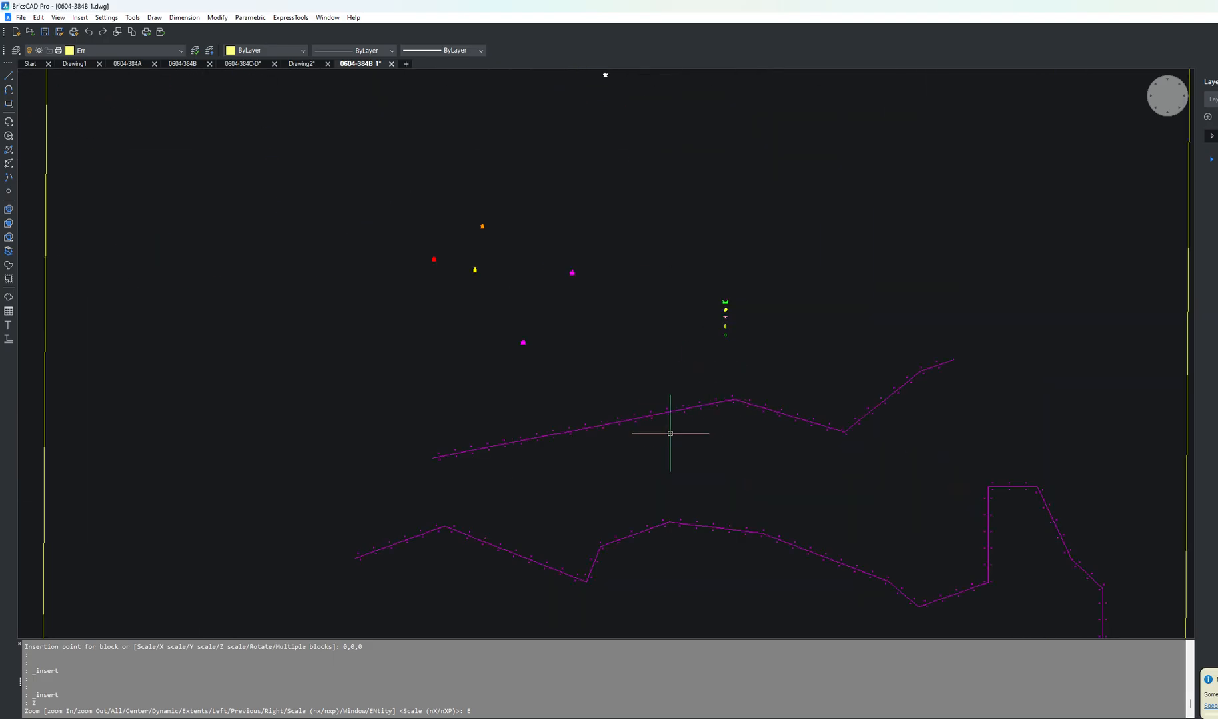
{"action": "scroll", "coordinate": [653, 449], "scroll_direction": "down", "scroll_amount": 3}
{"action": "scroll", "coordinate": [860, 444], "scroll_direction": "up", "scroll_amount": 1}
{"action": "scroll", "coordinate": [860, 444], "scroll_direction": "down", "scroll_amount": 1}
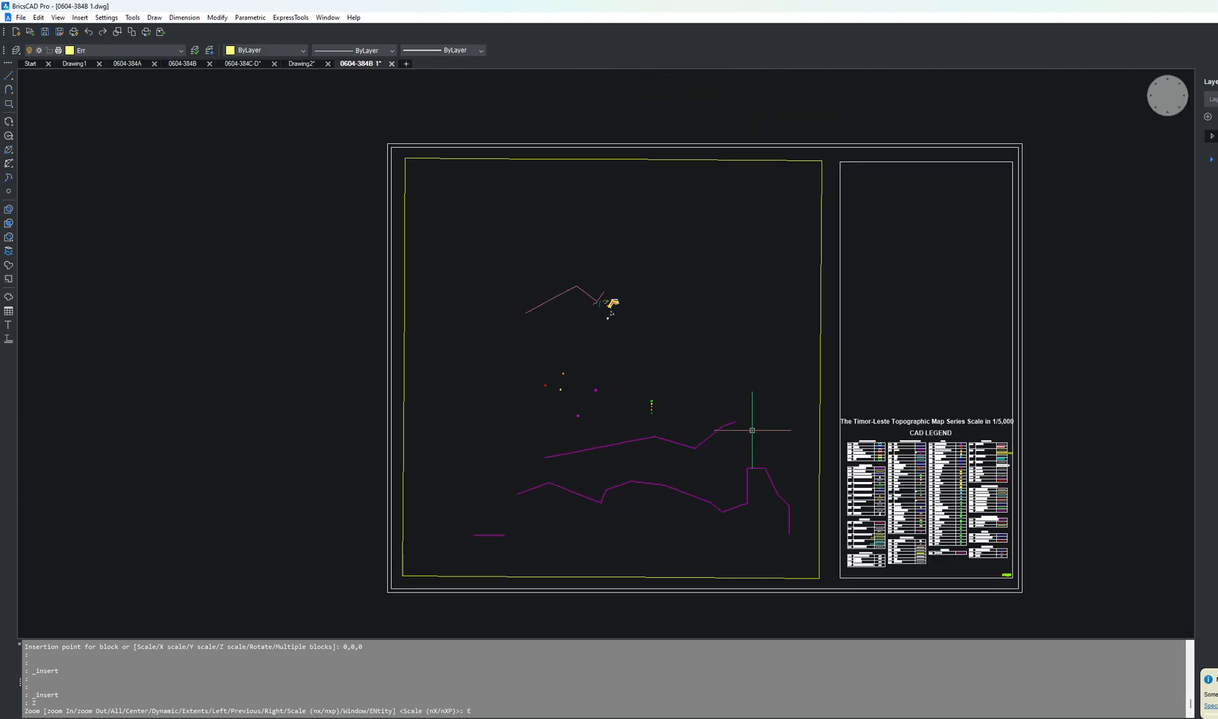
Step: Try inserting SIMBOL FOREST with its insertion point specified on screen and Explode turned off
{"action": "left_click", "coordinate": [80, 17]}
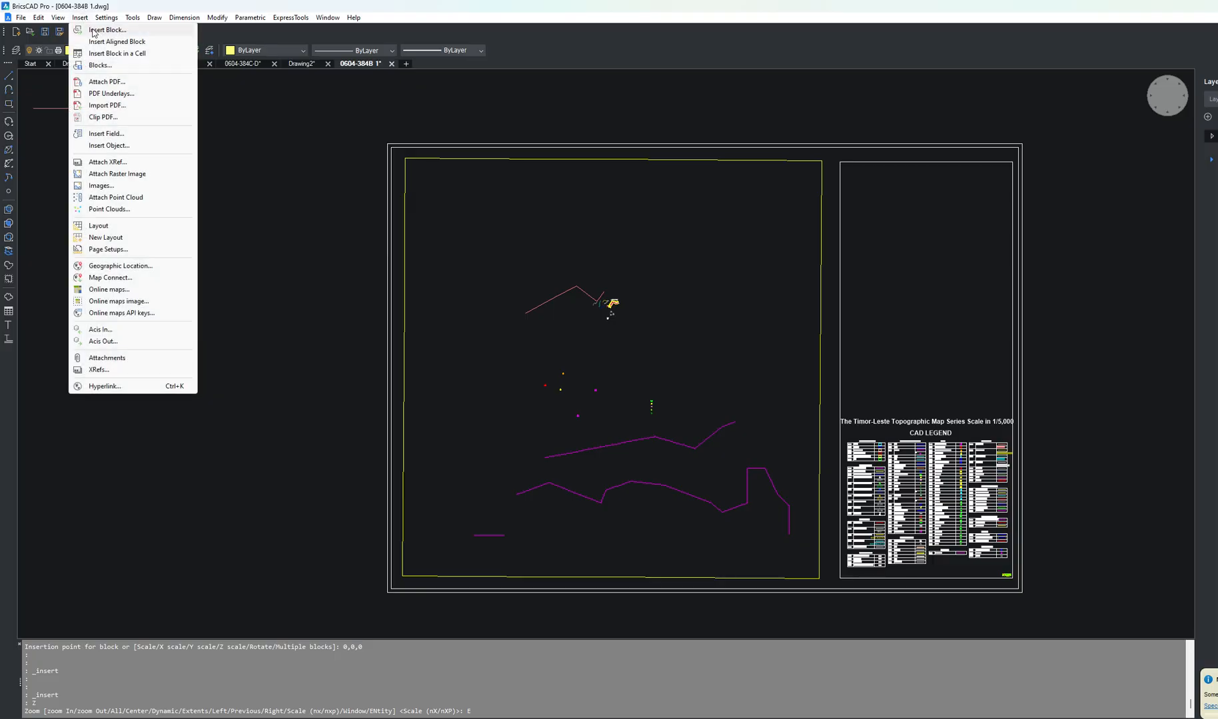
{"action": "left_click", "coordinate": [107, 29]}
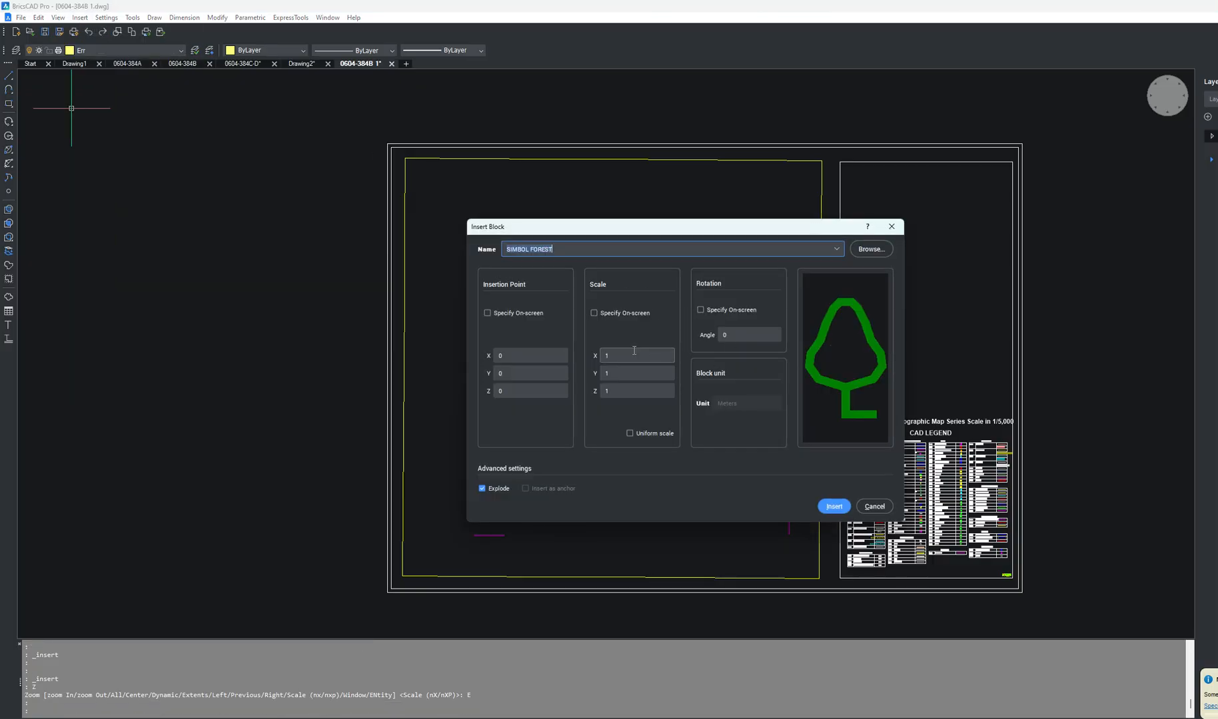
{"action": "left_click", "coordinate": [514, 312]}
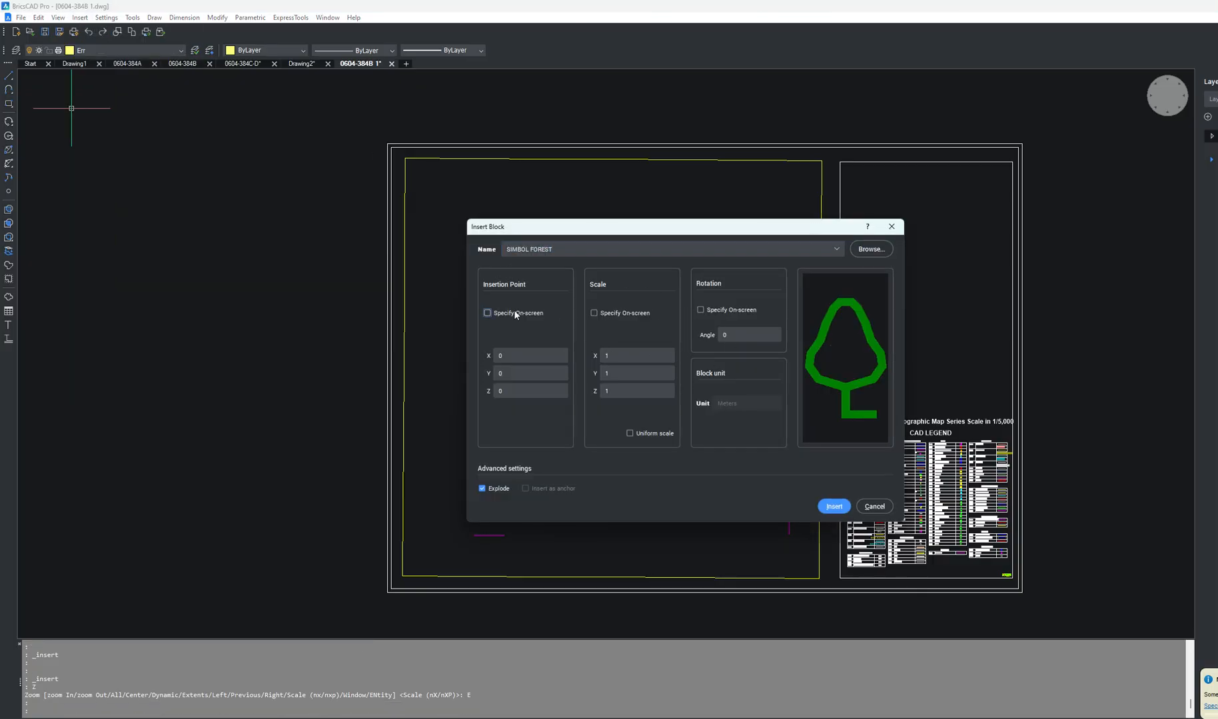
{"action": "left_click", "coordinate": [484, 489]}
{"action": "left_click", "coordinate": [832, 506]}
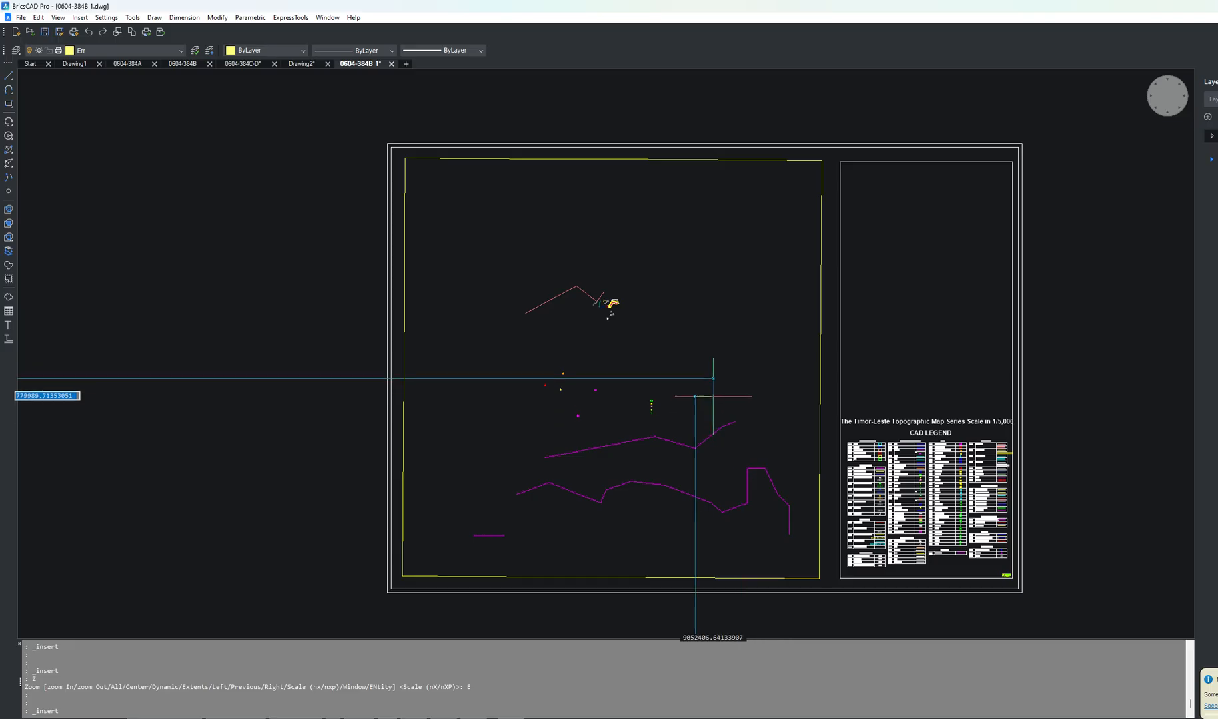
{"action": "scroll", "coordinate": [760, 370], "scroll_direction": "down", "scroll_amount": 3}
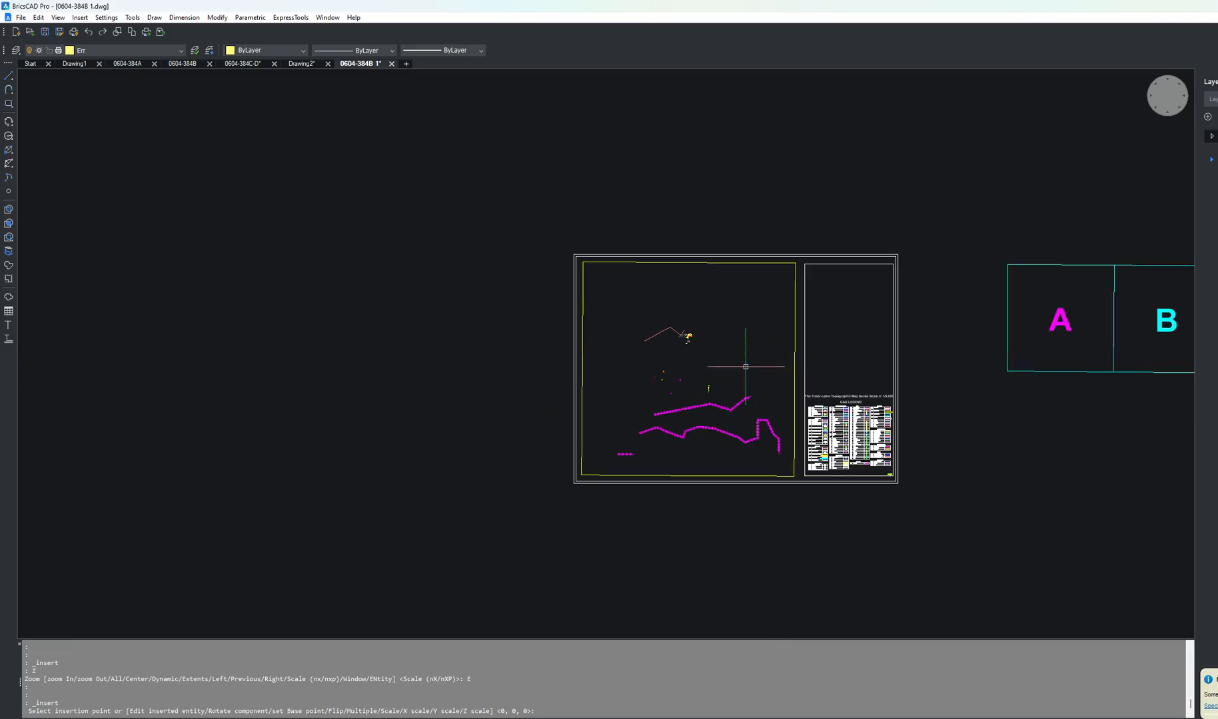
{"action": "scroll", "coordinate": [743, 415], "scroll_direction": "down", "scroll_amount": 3}
{"action": "scroll", "coordinate": [742, 413], "scroll_direction": "up", "scroll_amount": 6}
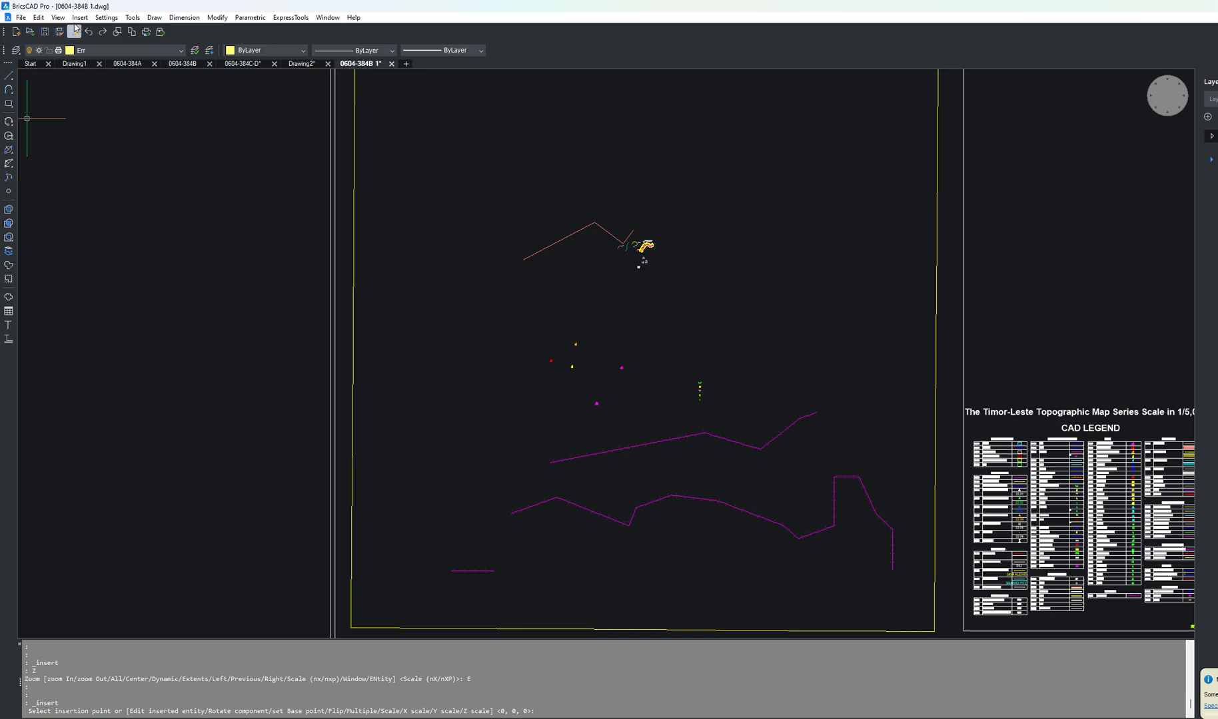
Step: Try inserting SIMBOL FOREST at 0,0,0 with its scale specified on screen
{"action": "left_click", "coordinate": [106, 18]}
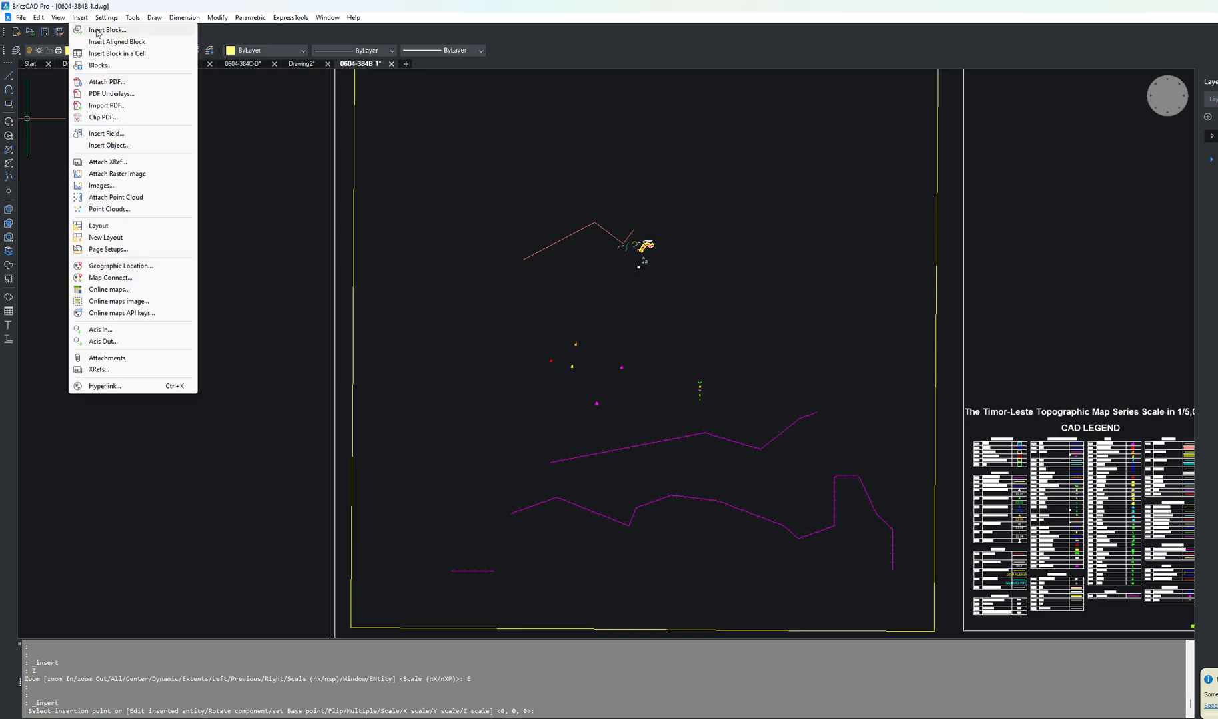
{"action": "left_click", "coordinate": [106, 29]}
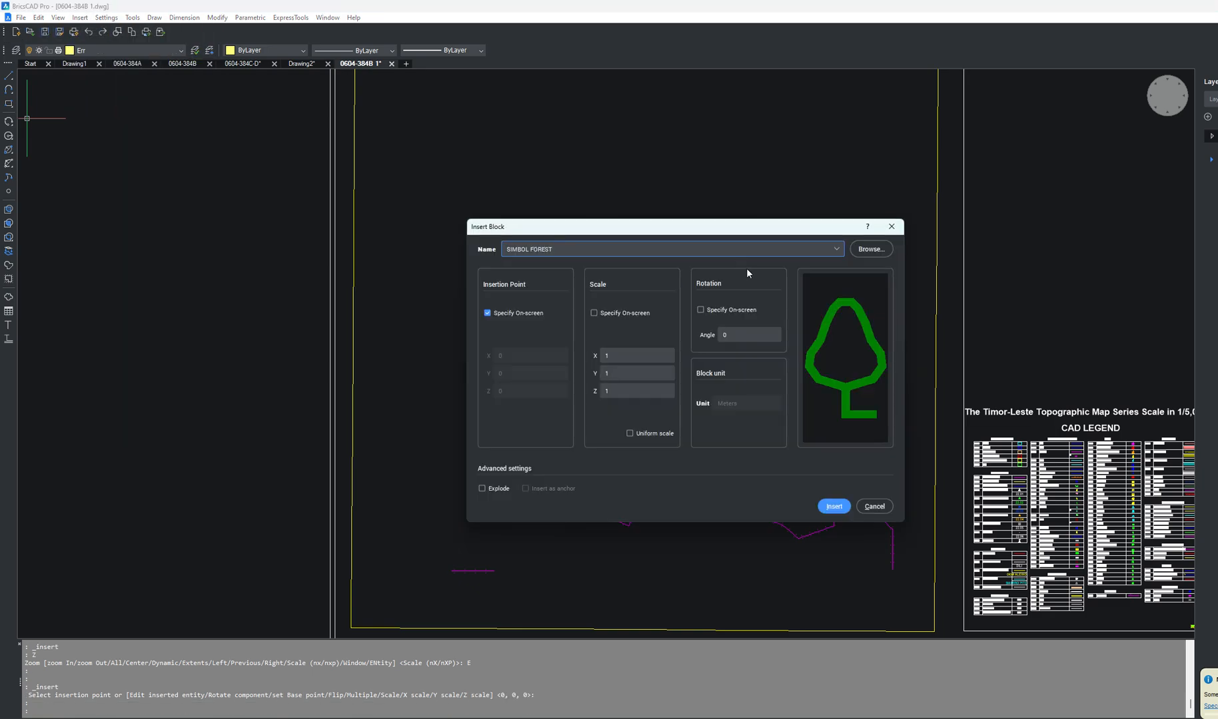
{"action": "left_click", "coordinate": [525, 314]}
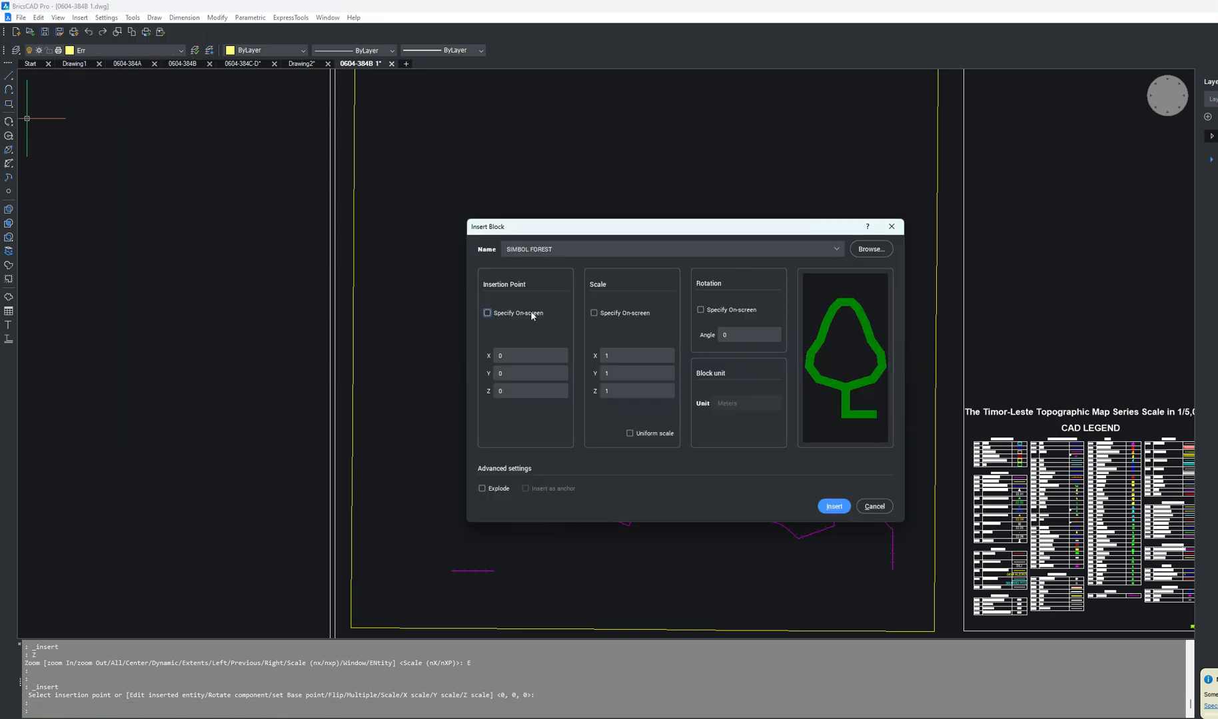
{"action": "left_click", "coordinate": [594, 313]}
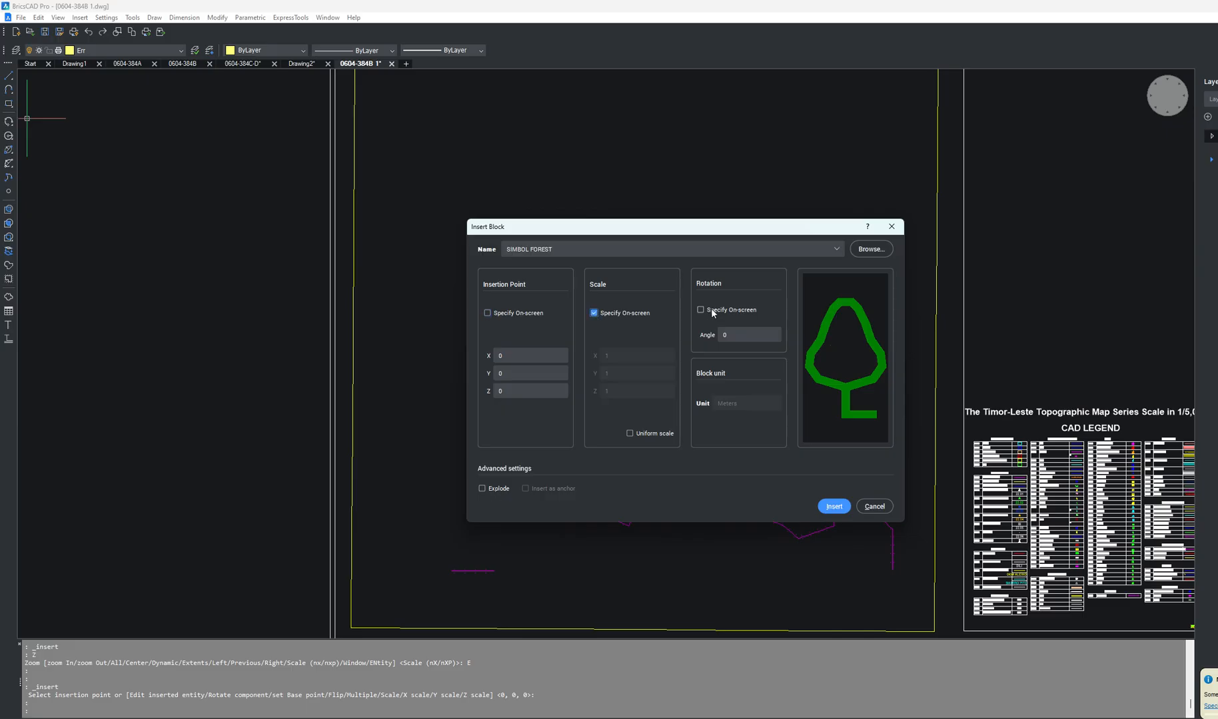
{"action": "left_click", "coordinate": [834, 506]}
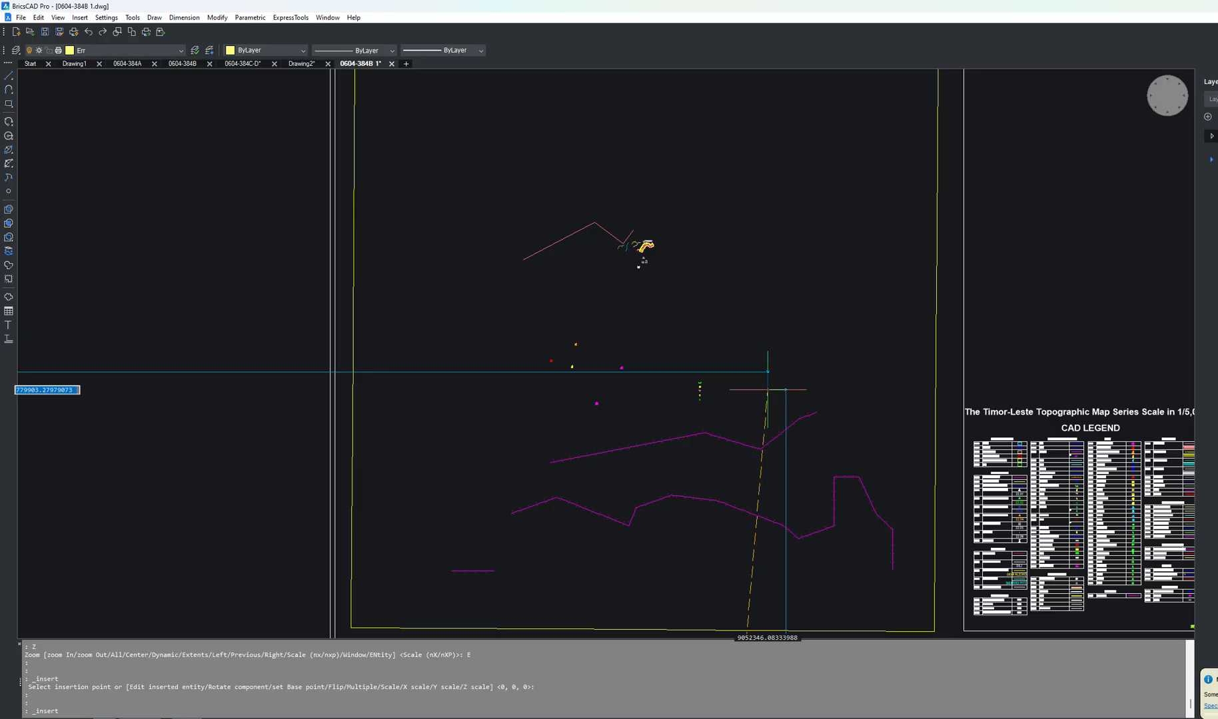
{"action": "scroll", "coordinate": [742, 236], "scroll_direction": "down", "scroll_amount": 5}
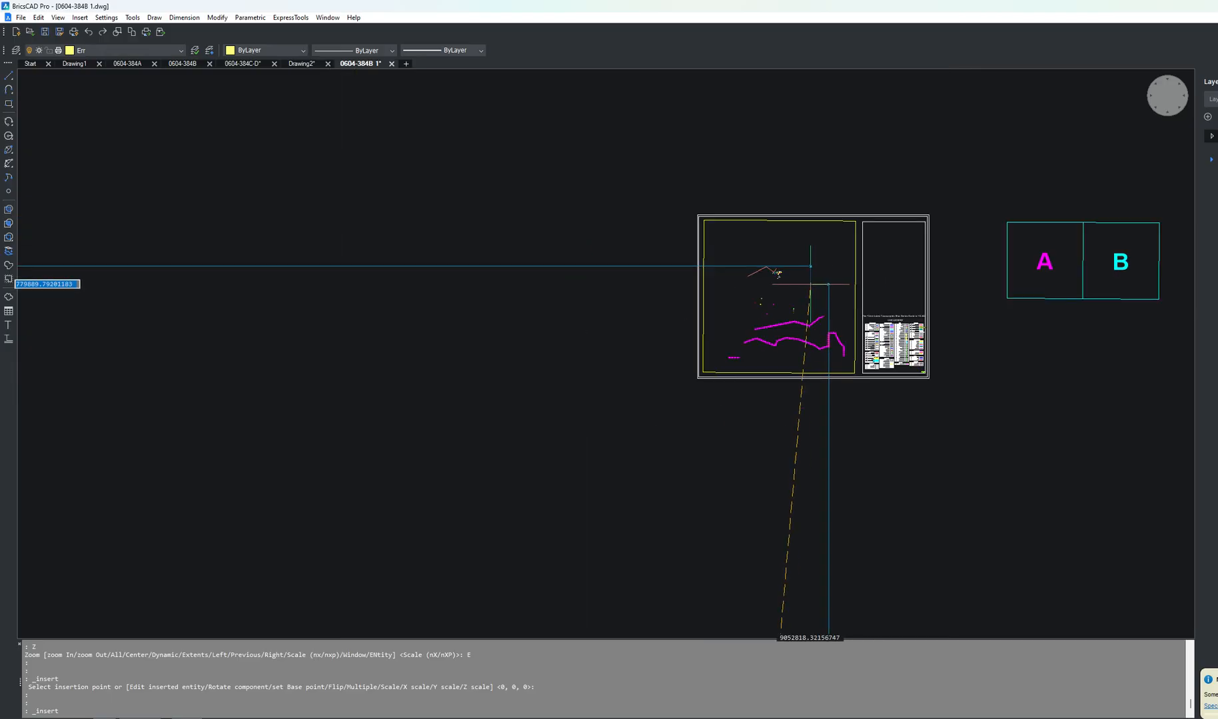
Step: Insert SIMBOL FOREST at 0,0,0 at scale 1 without exploding it
{"action": "left_click", "coordinate": [80, 18]}
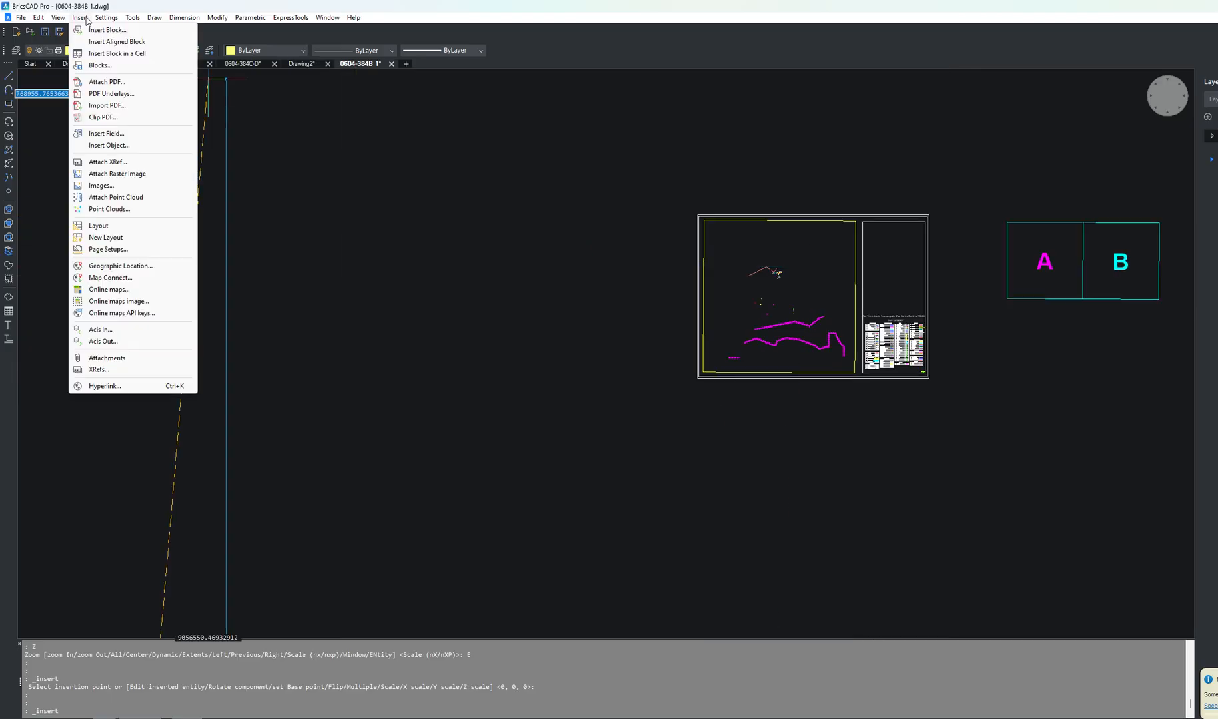
{"action": "left_click", "coordinate": [104, 30]}
{"action": "left_click", "coordinate": [594, 313]}
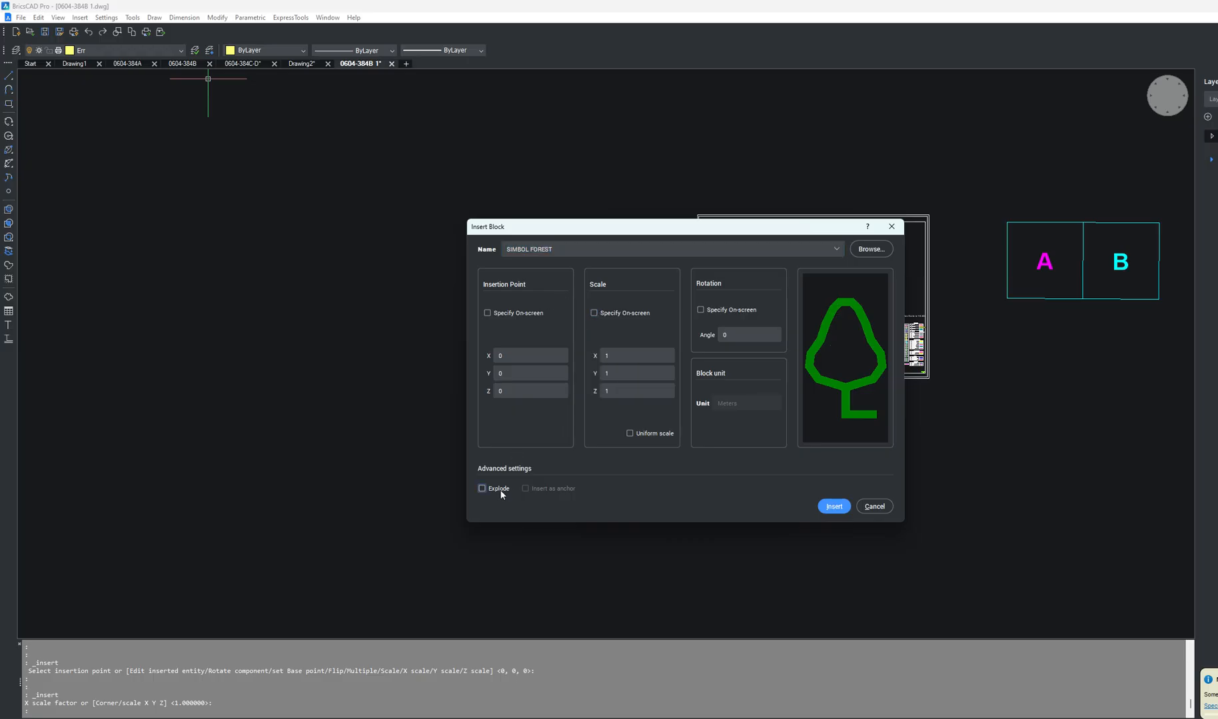
{"action": "left_click", "coordinate": [833, 506]}
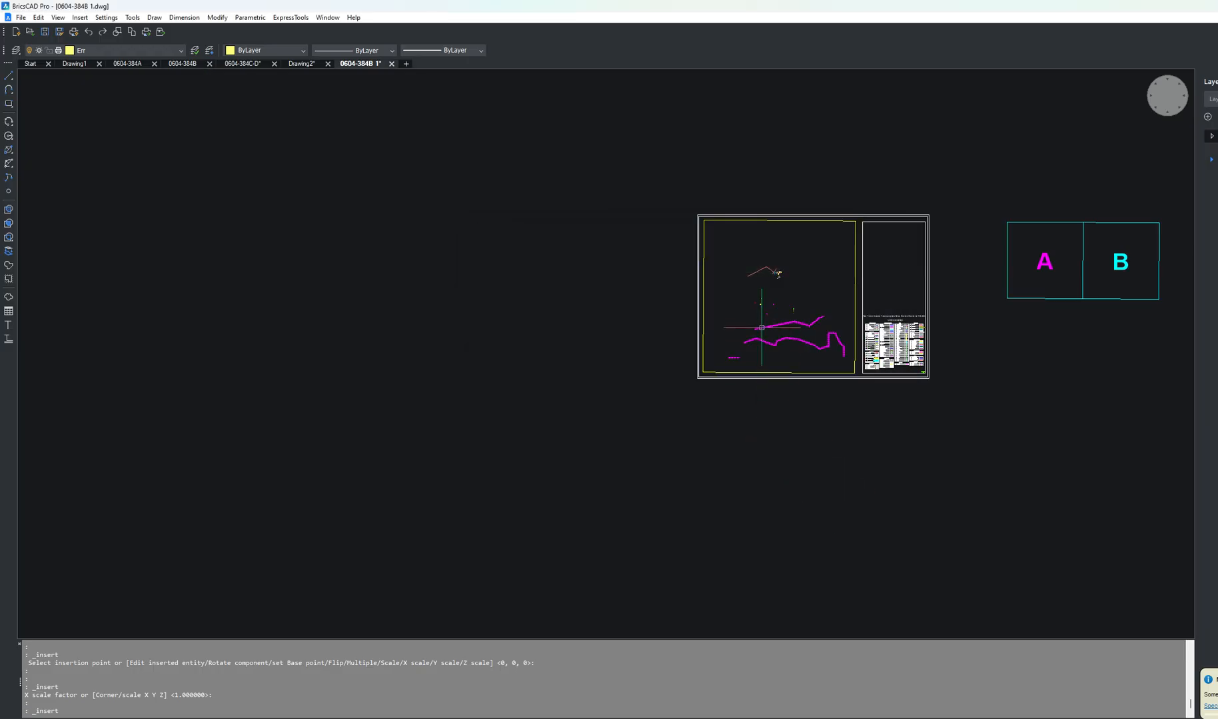
Step: Delete one of the duplicate forest symbol blocks stacked in the legend's forest row
{"action": "scroll", "coordinate": [788, 307], "scroll_direction": "up", "scroll_amount": 2}
{"action": "scroll", "coordinate": [788, 307], "scroll_direction": "up", "scroll_amount": 2}
{"action": "scroll", "coordinate": [542, 377], "scroll_direction": "down", "scroll_amount": 5}
{"action": "scroll", "coordinate": [727, 380], "scroll_direction": "up", "scroll_amount": 4}
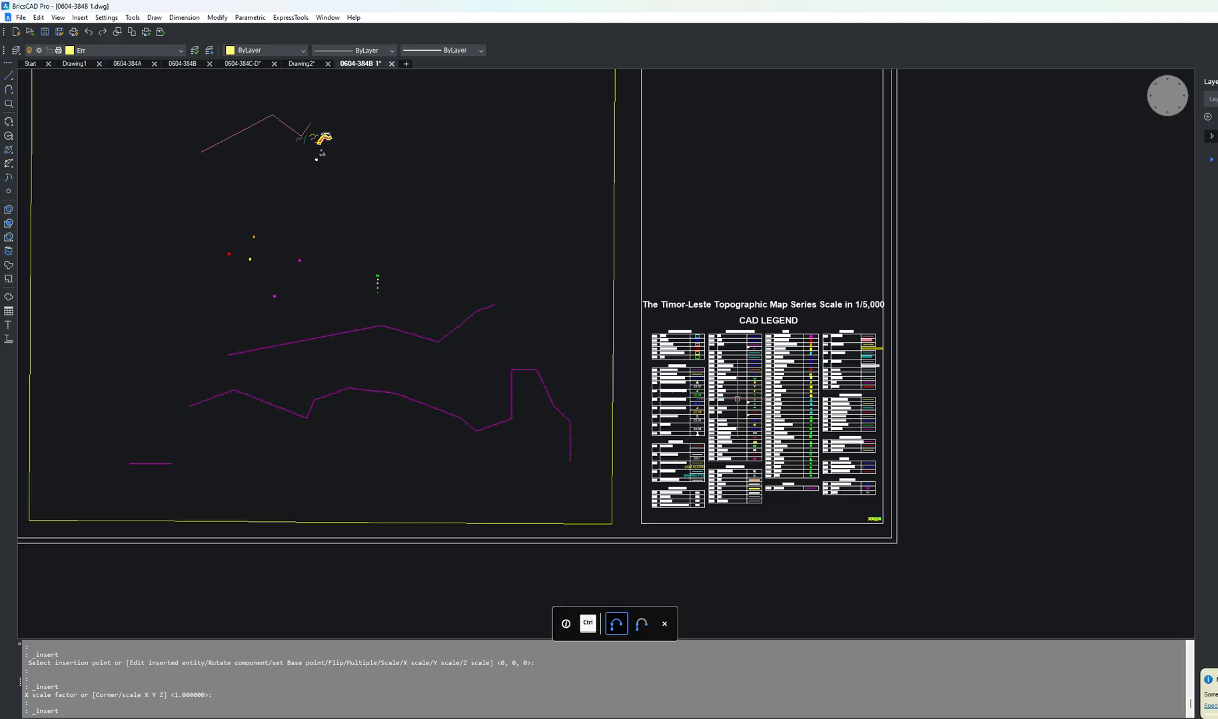
{"action": "scroll", "coordinate": [756, 391], "scroll_direction": "up", "scroll_amount": 4}
{"action": "scroll", "coordinate": [755, 391], "scroll_direction": "up", "scroll_amount": 6}
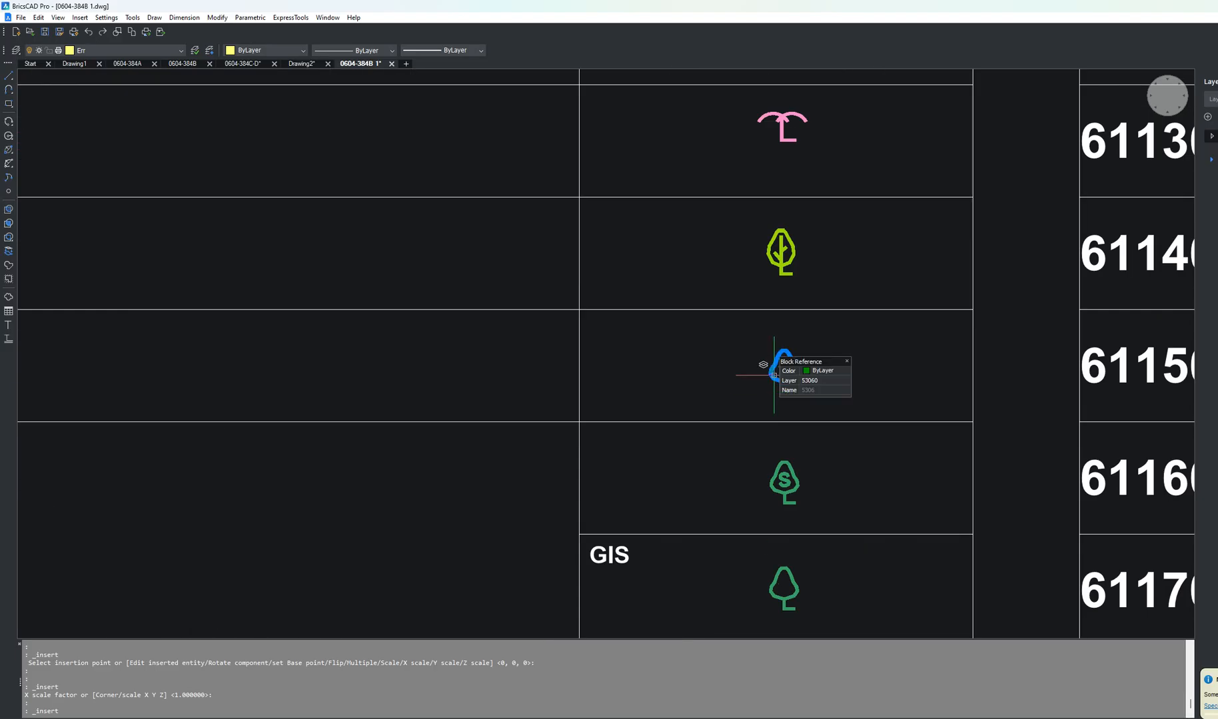
{"action": "left_click", "coordinate": [774, 375]}
{"action": "scroll", "coordinate": [774, 374], "scroll_direction": "up", "scroll_amount": 8}
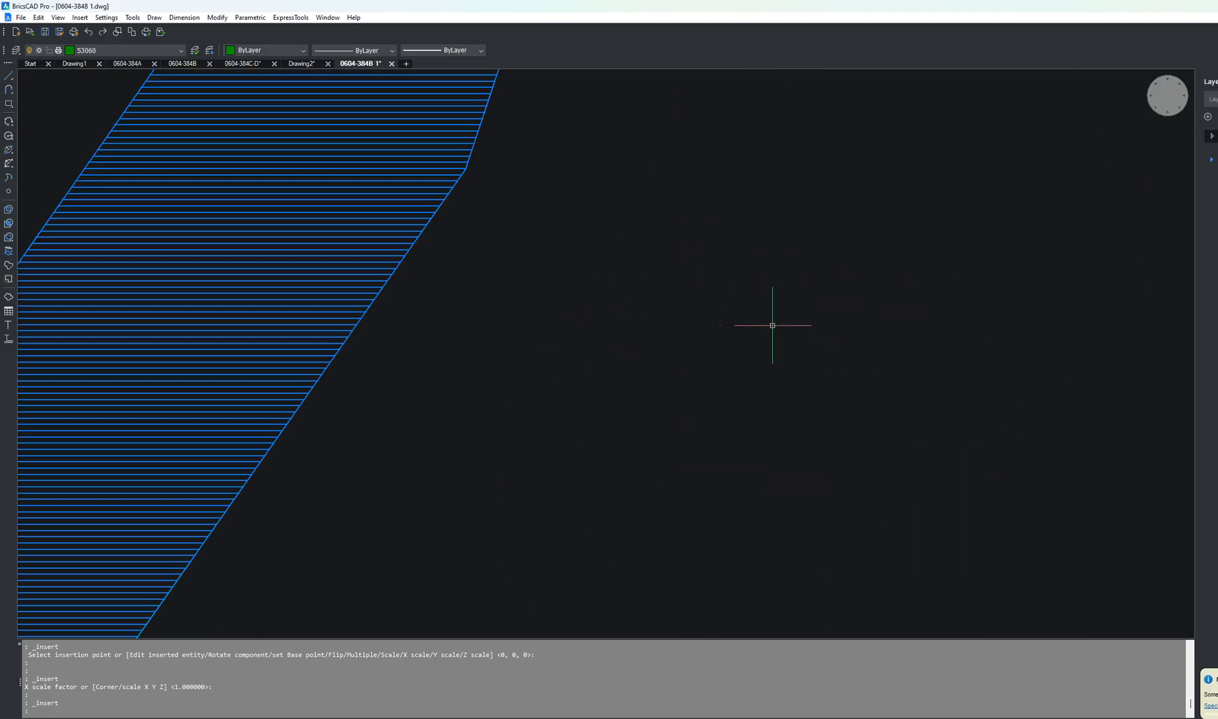
{"action": "scroll", "coordinate": [624, 353], "scroll_direction": "down", "scroll_amount": 3}
{"action": "scroll", "coordinate": [625, 478], "scroll_direction": "up", "scroll_amount": 5}
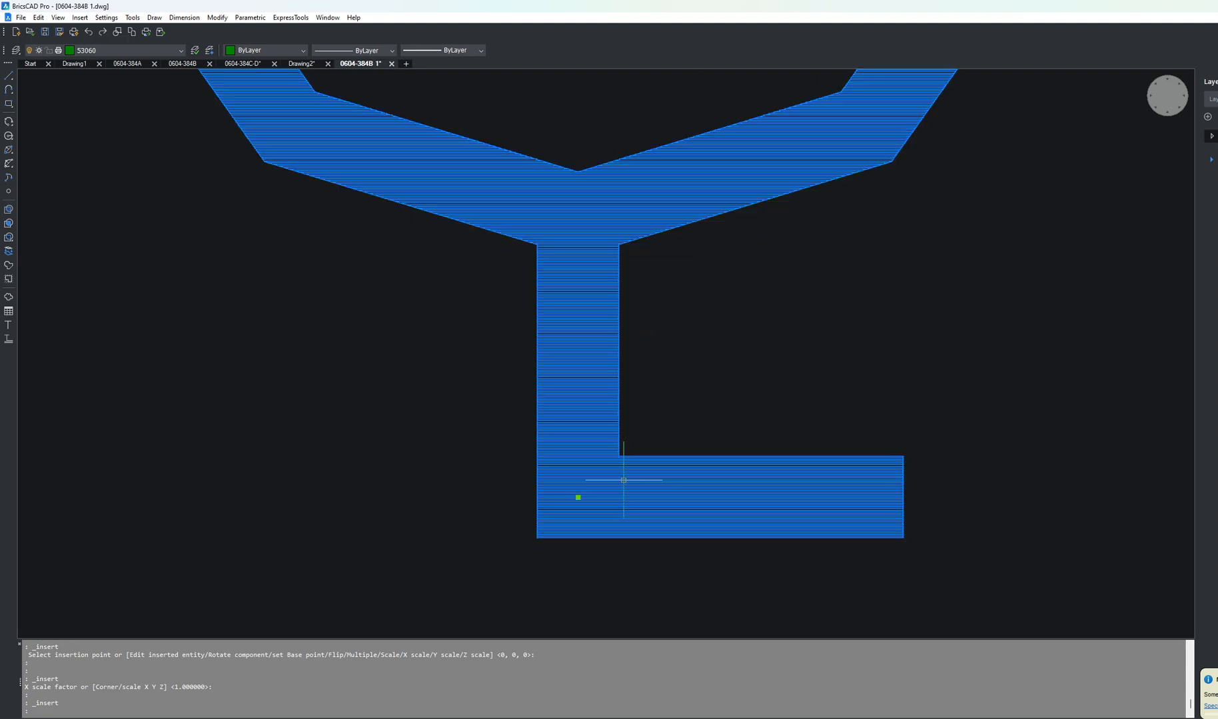
{"action": "key", "text": "Delete"}
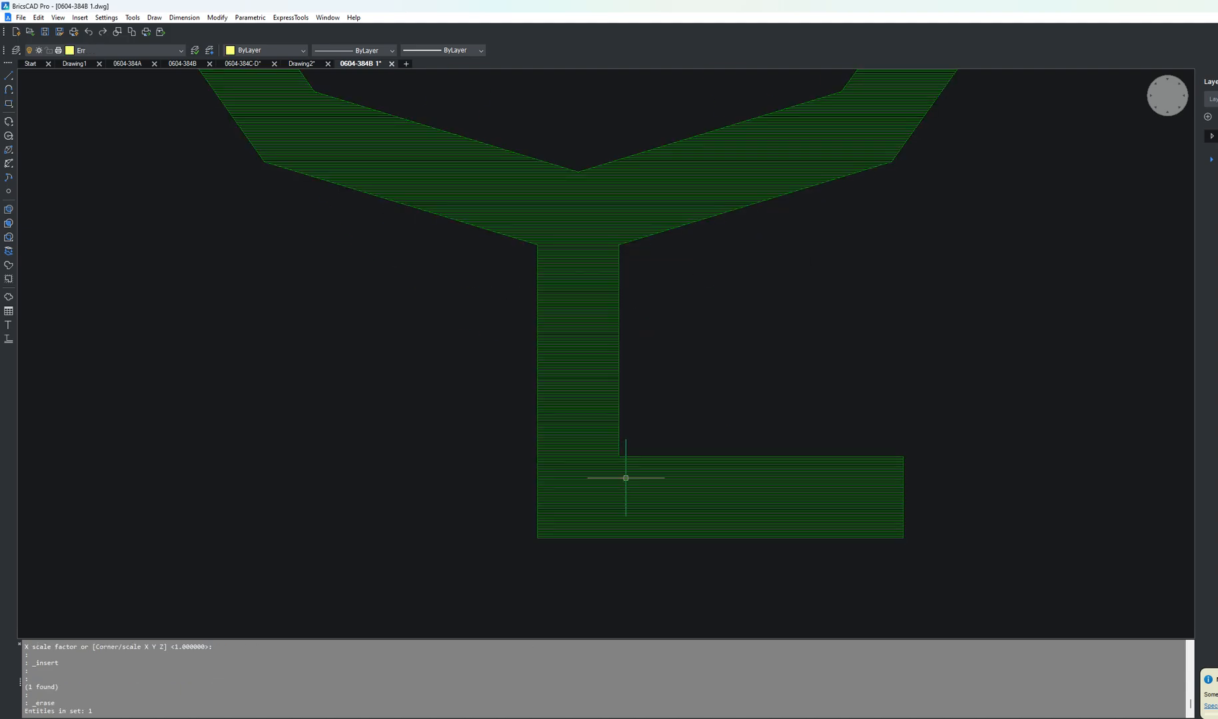
Step: Inspect the remaining forest symbol blocks stacked in the legend's forest row
{"action": "left_click", "coordinate": [626, 478]}
{"action": "scroll", "coordinate": [625, 478], "scroll_direction": "down", "scroll_amount": 6}
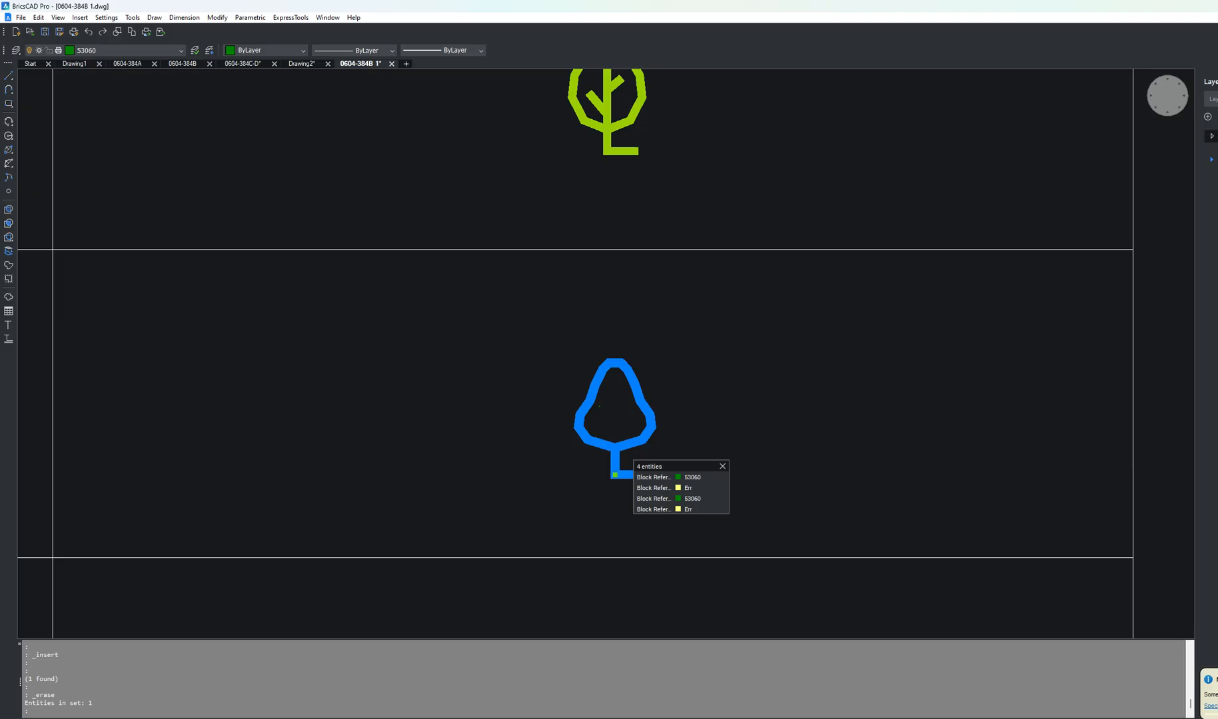
{"action": "scroll", "coordinate": [614, 475], "scroll_direction": "down", "scroll_amount": 5}
{"action": "left_click", "coordinate": [614, 475]}
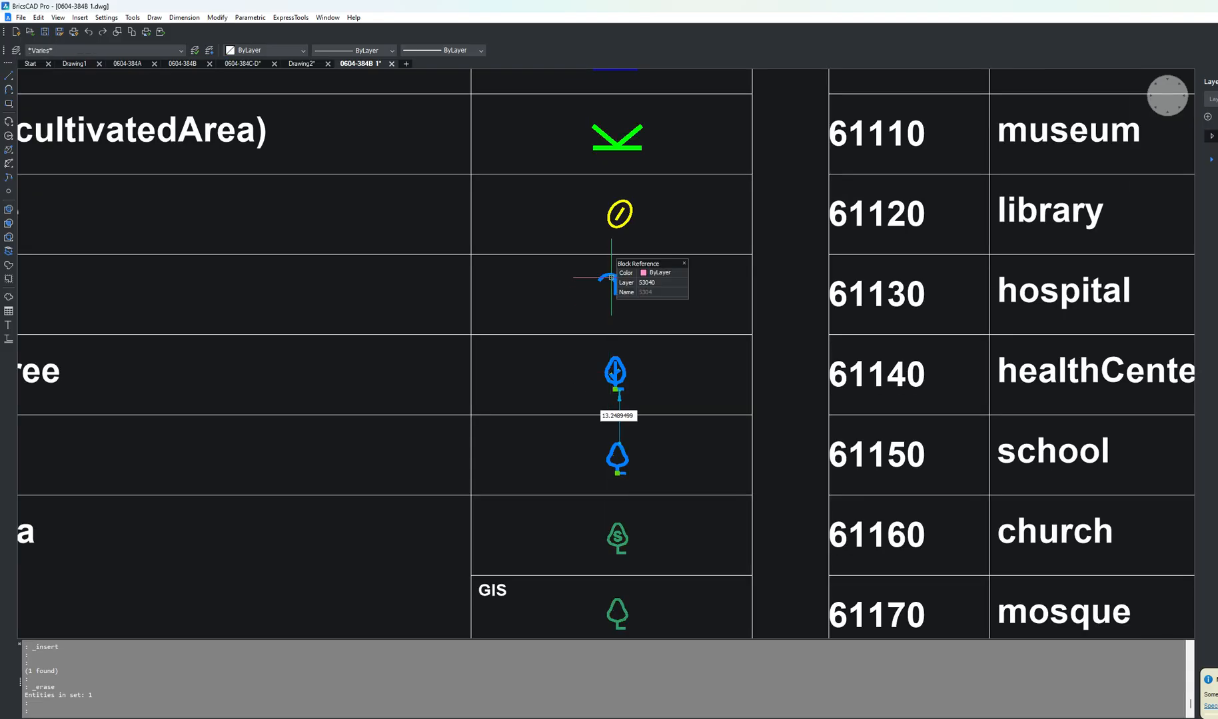
{"action": "scroll", "coordinate": [686, 435], "scroll_direction": "down", "scroll_amount": 4}
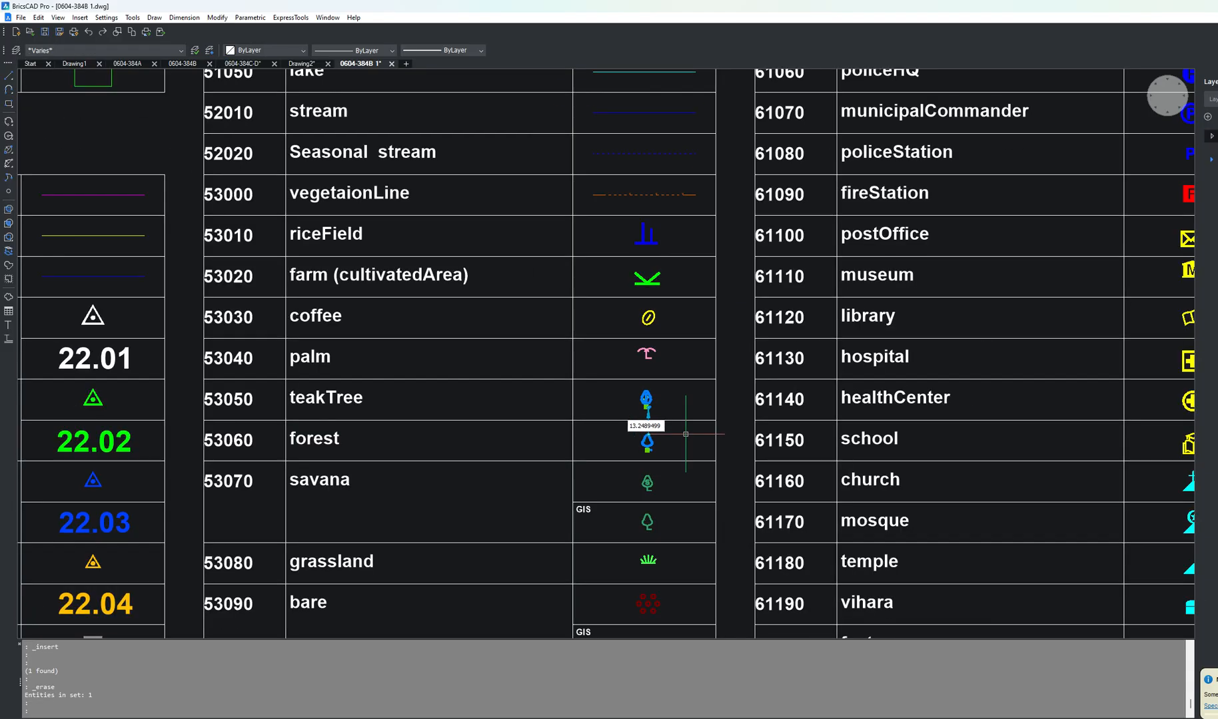
{"action": "key", "text": "Escape"}
{"action": "key", "text": "Escape"}
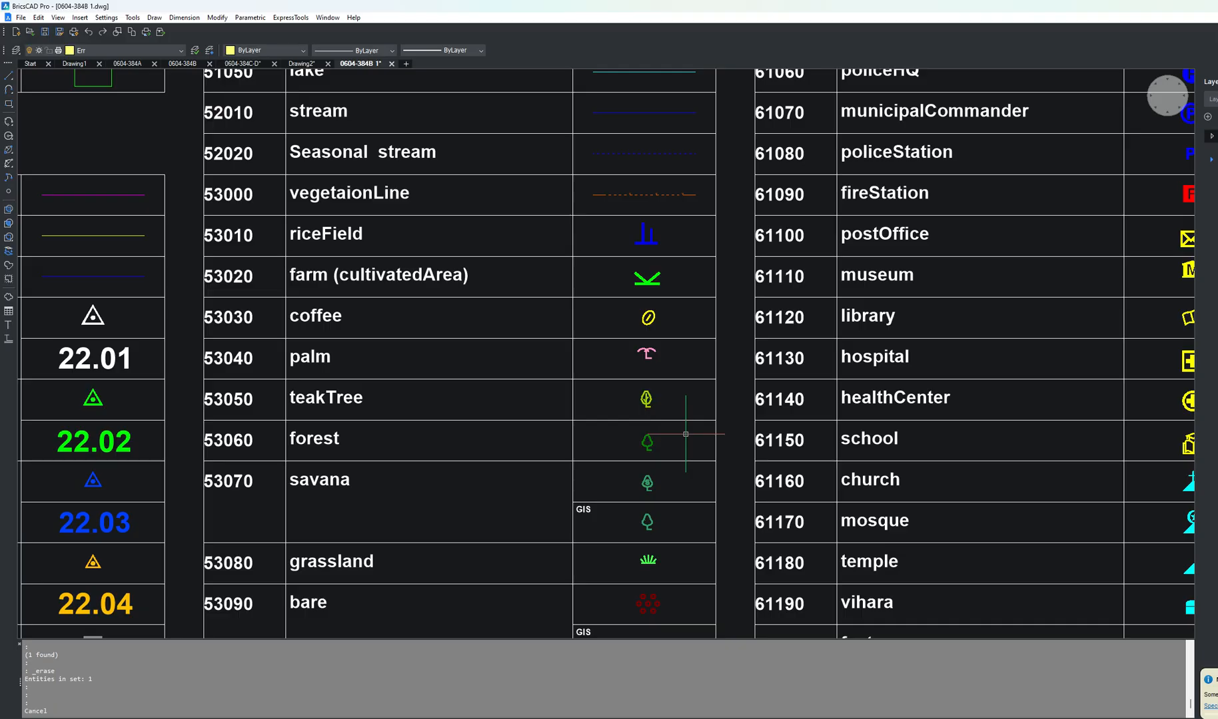
{"action": "scroll", "coordinate": [685, 434], "scroll_direction": "down", "scroll_amount": 15}
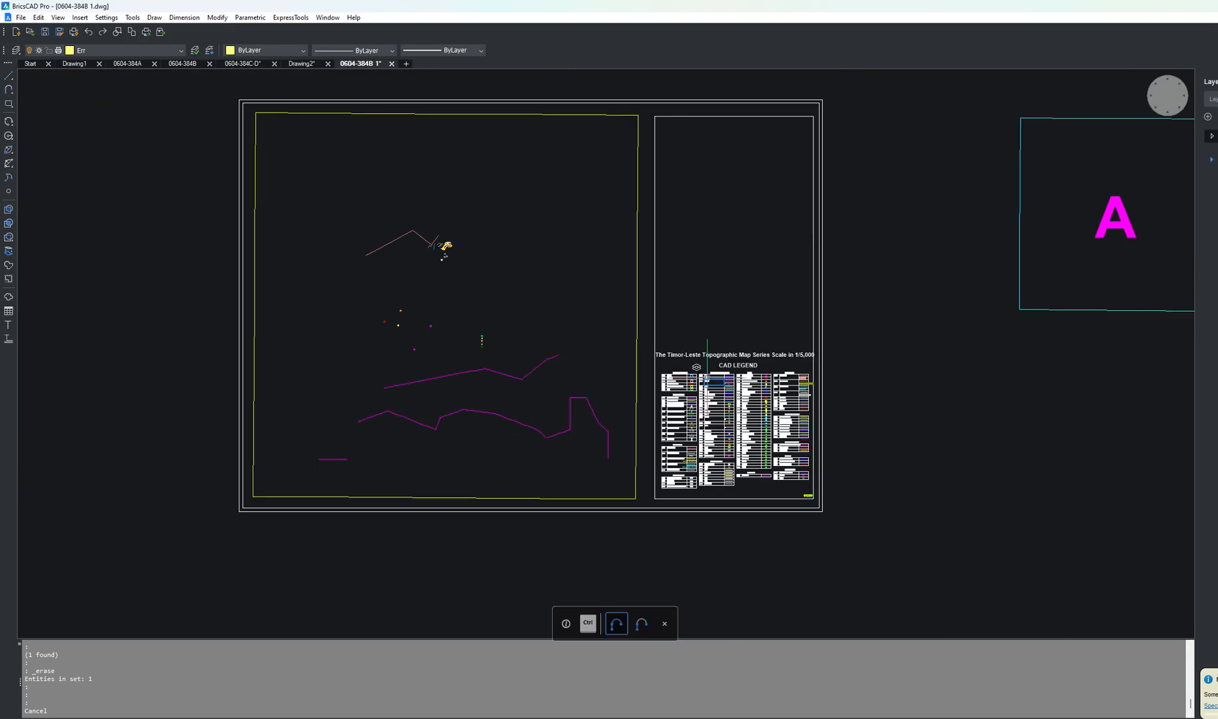
{"action": "scroll", "coordinate": [739, 400], "scroll_direction": "down", "scroll_amount": 1}
{"action": "scroll", "coordinate": [739, 400], "scroll_direction": "up", "scroll_amount": 4}
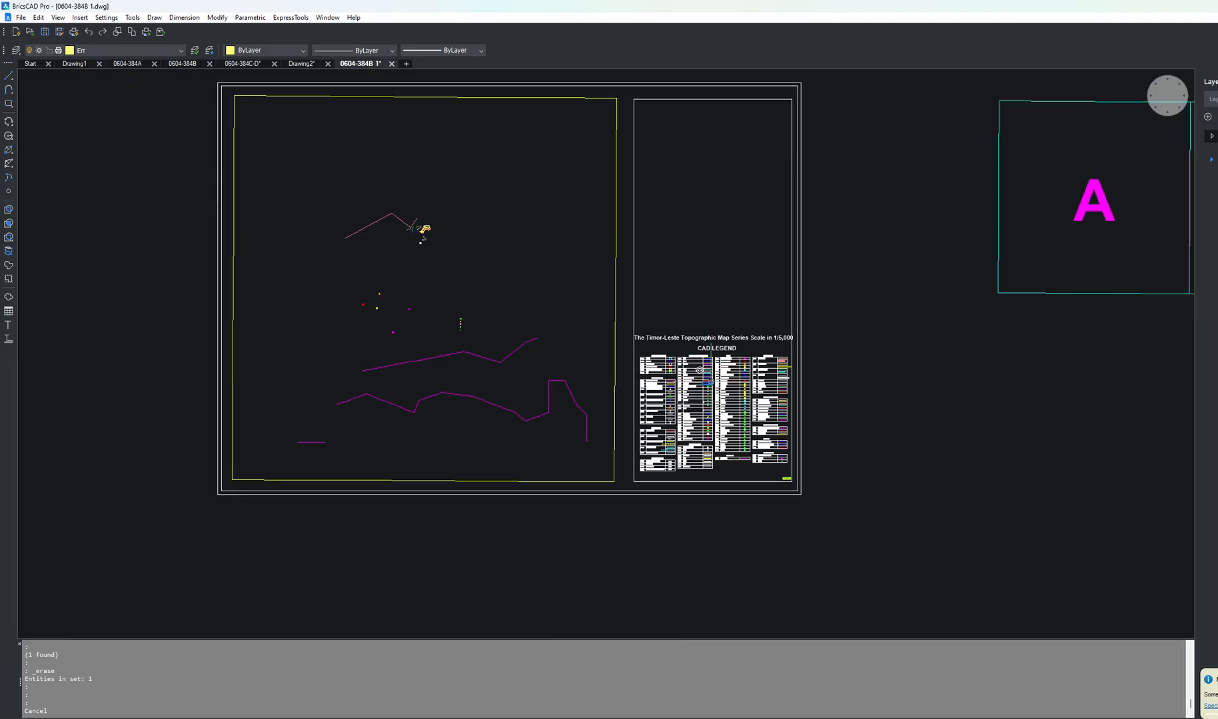
{"action": "scroll", "coordinate": [740, 399], "scroll_direction": "down", "scroll_amount": 1}
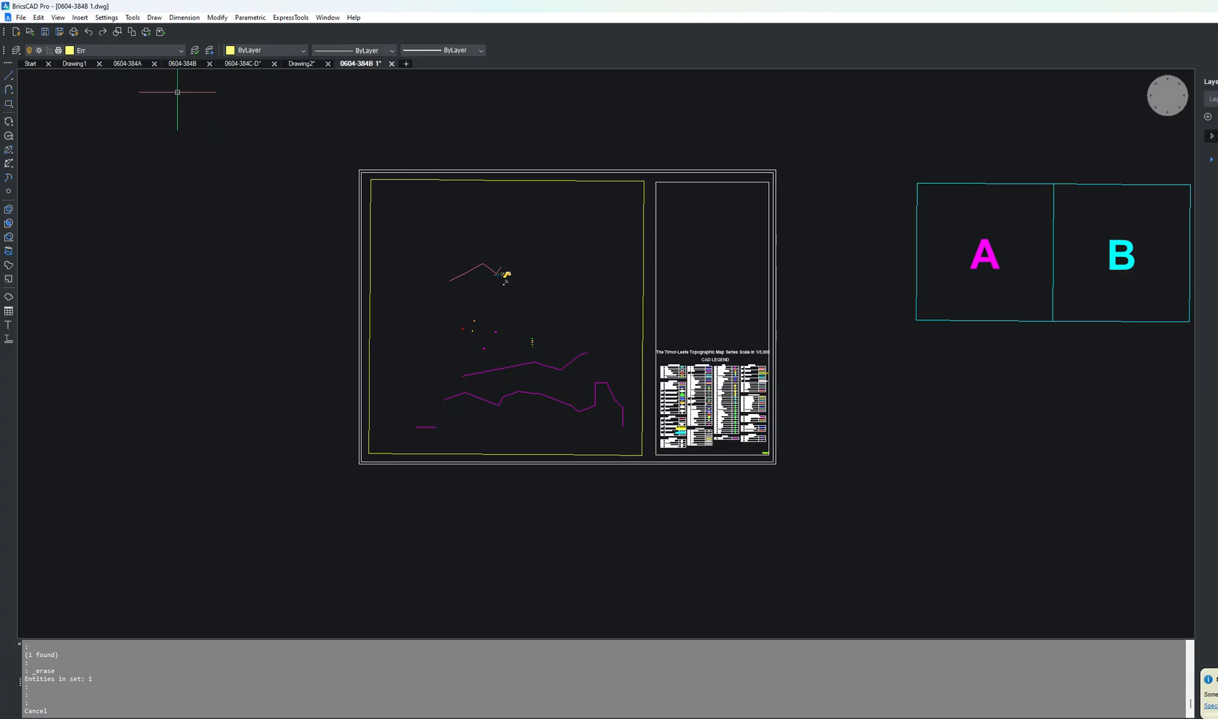
{"action": "key", "text": "ctrl+o"}
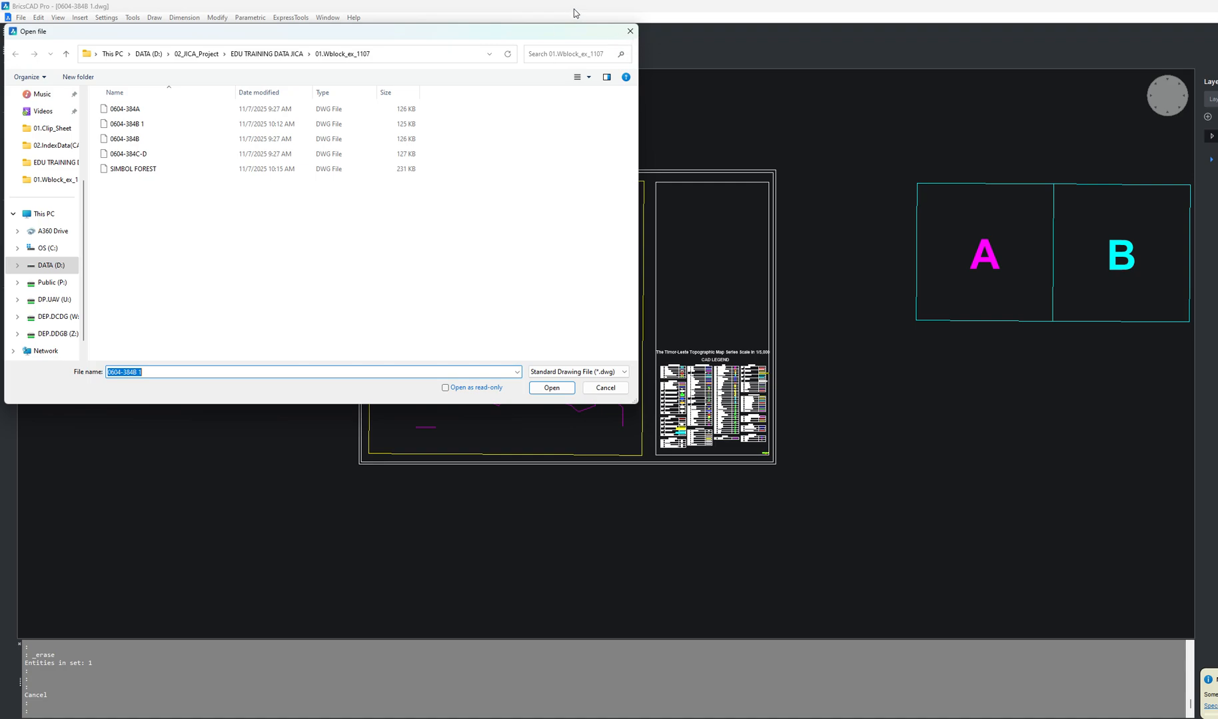
{"action": "left_click", "coordinate": [629, 18]}
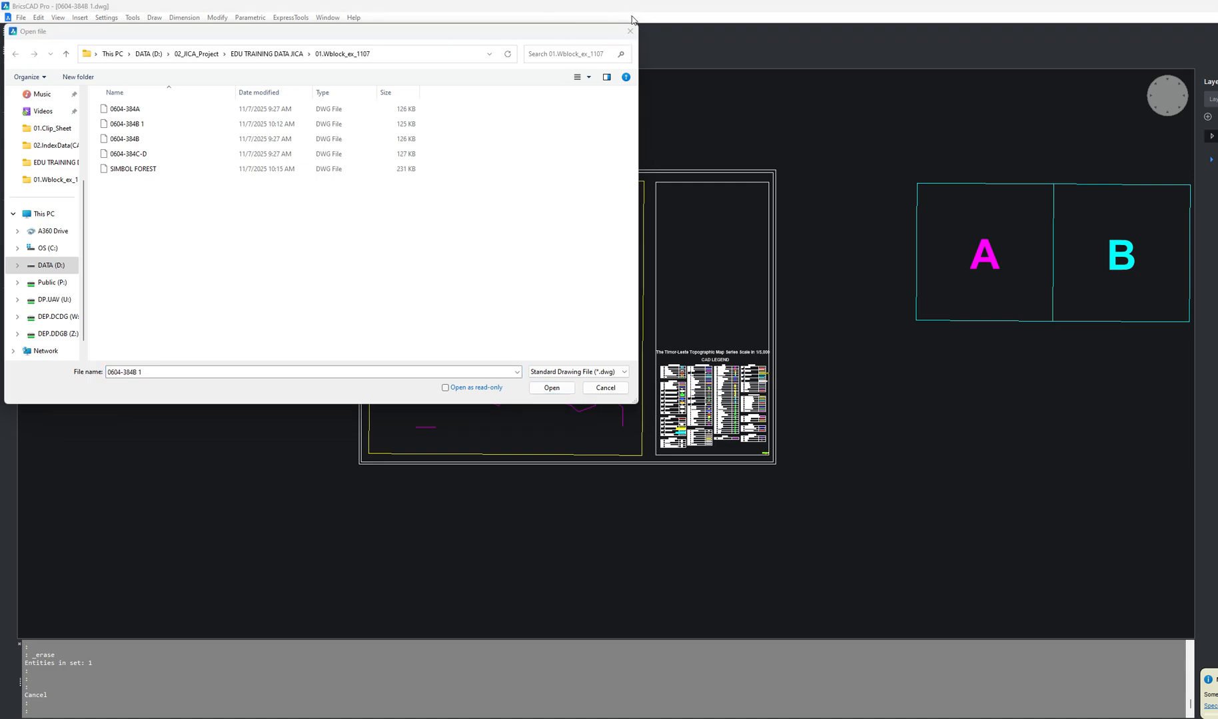